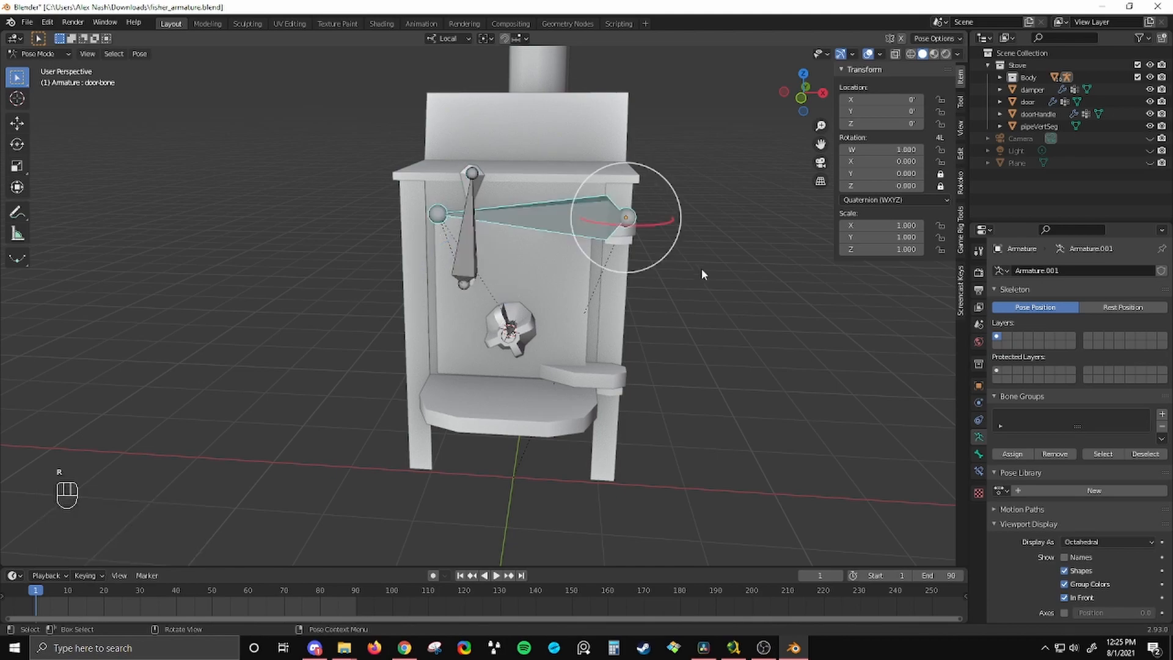
- Rotate the door bone in Pose Mode to swing the stove door fully open
middle_drag(702, 269, 297, 372)
key(r)
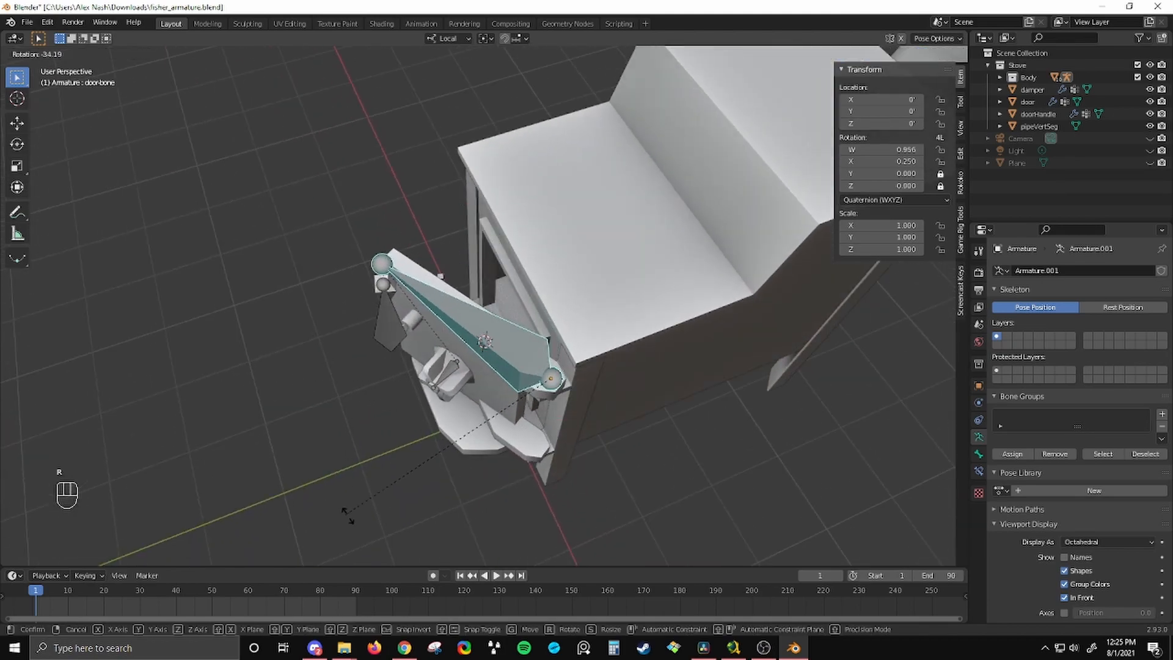
click(663, 479)
middle_drag(663, 479, 830, 268)
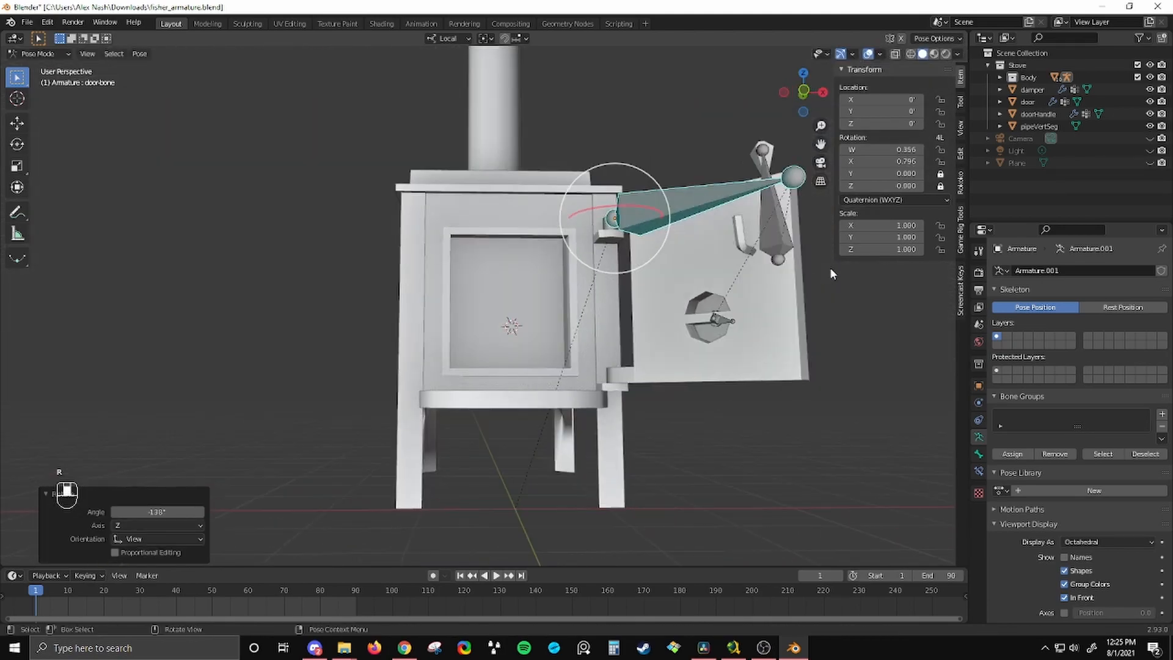
middle_drag(745, 395, 676, 426)
- Undo the door bone's rotation and the pose change made before it
key(ctrl+z)
key(ctrl+z)
key(ctrl+z)
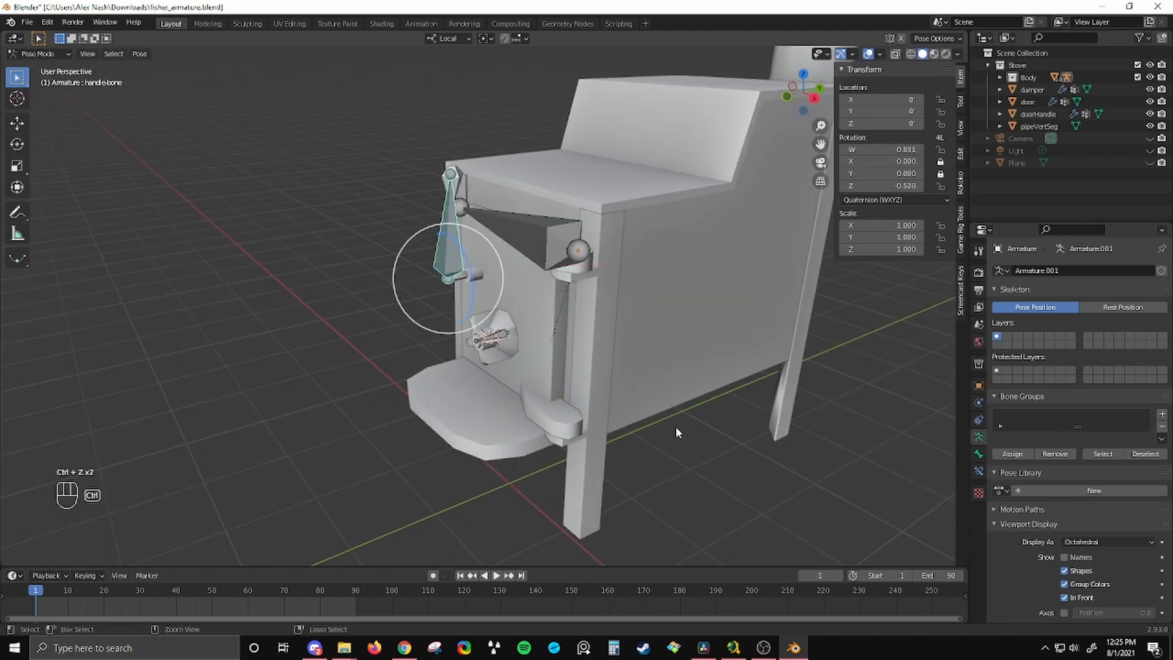
- Select all bones of the armature in Edit Mode, and return to Pose Mode
key(Tab)
middle_drag(638, 401, 706, 396)
key(a)
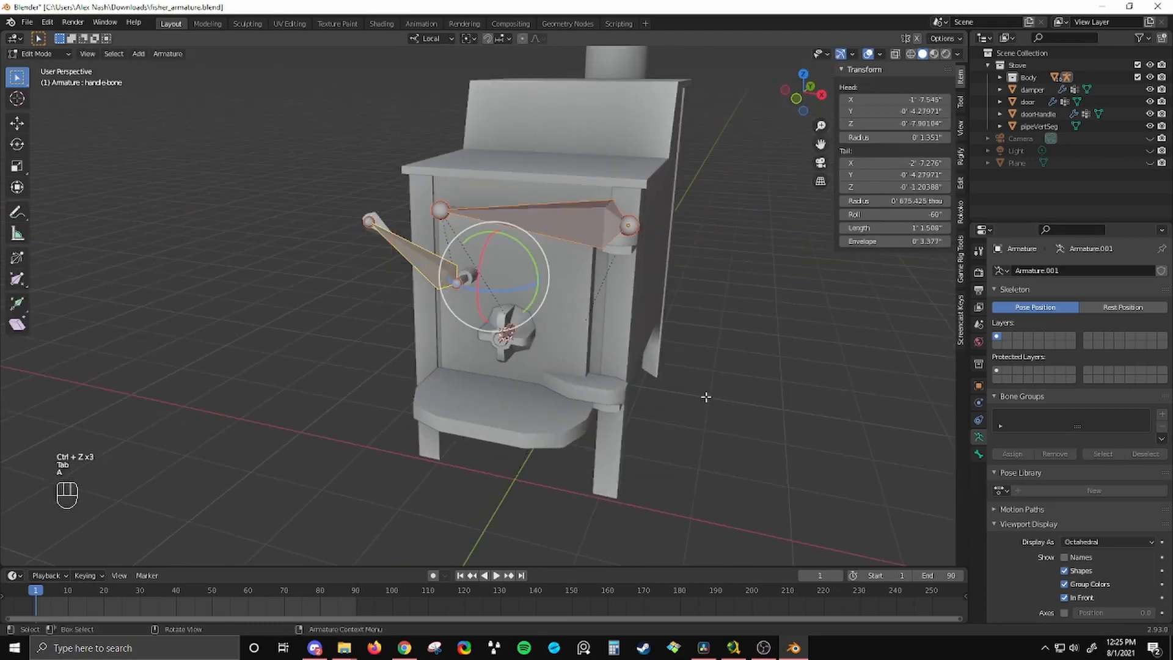
key(Tab)
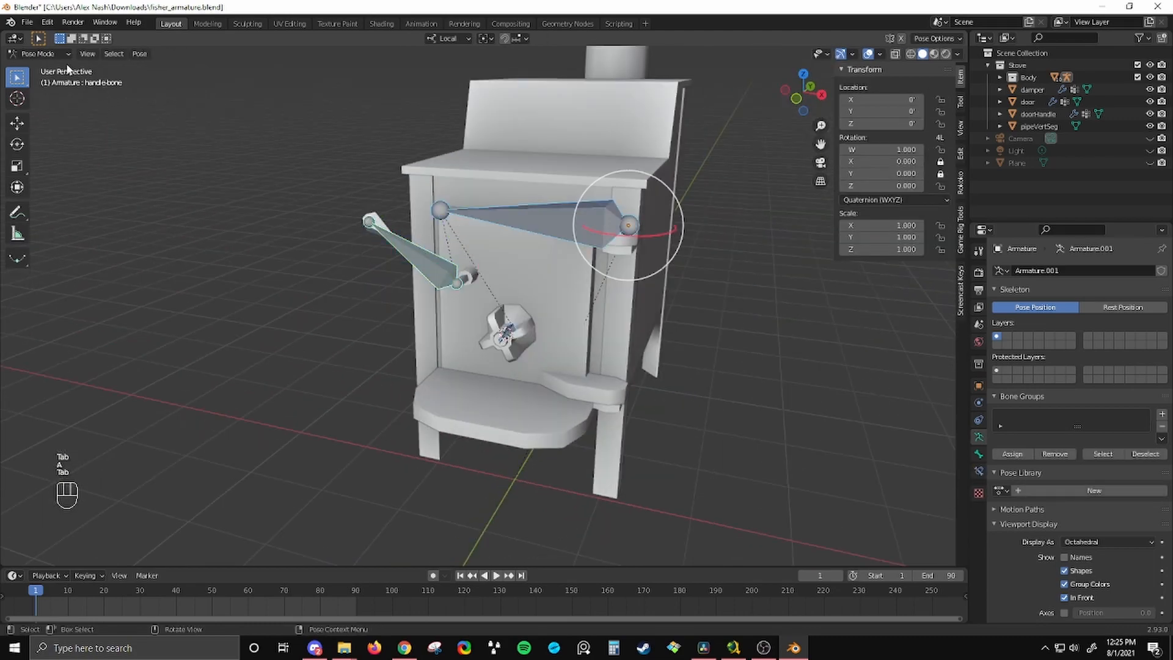
- Revert fisher_armature.blend to its last saved version
click(27, 22)
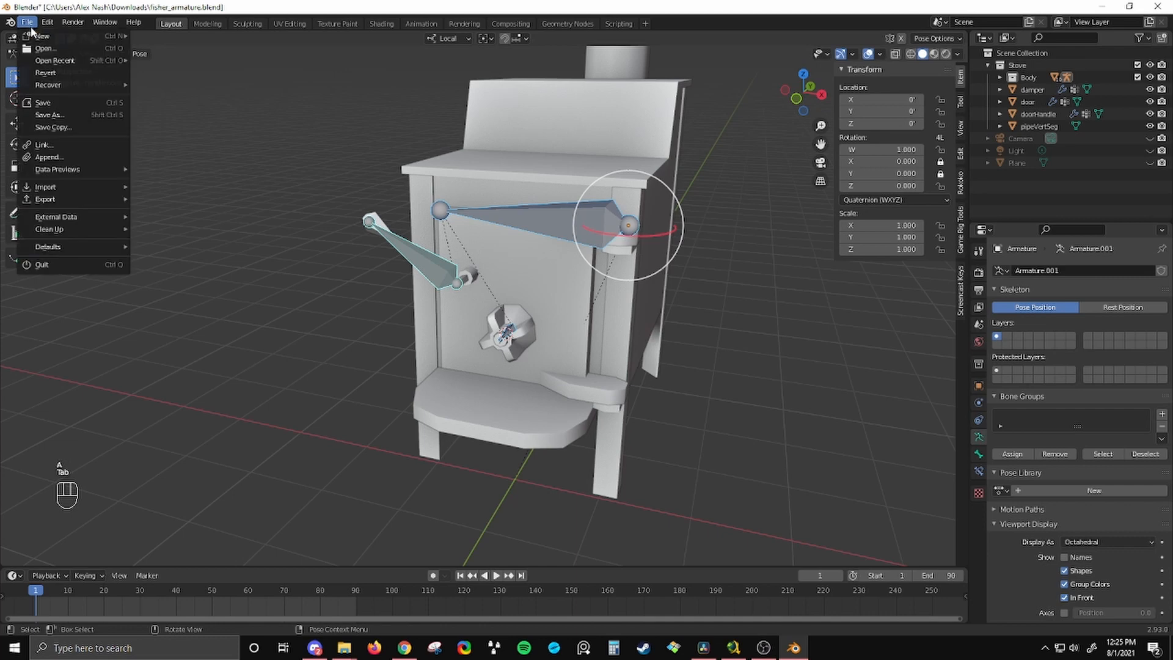
click(51, 74)
click(50, 75)
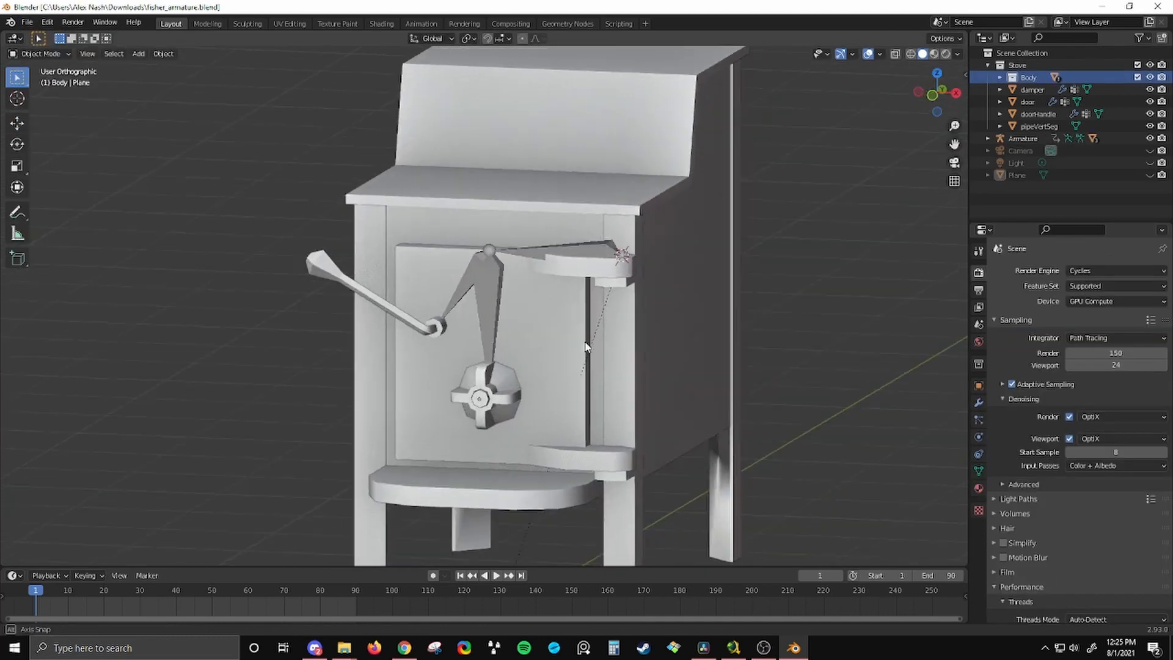
middle_drag(586, 346, 892, 460)
scroll(609, 346, down, 2)
scroll(469, 313, down, 2)
click(469, 314)
click(755, 389)
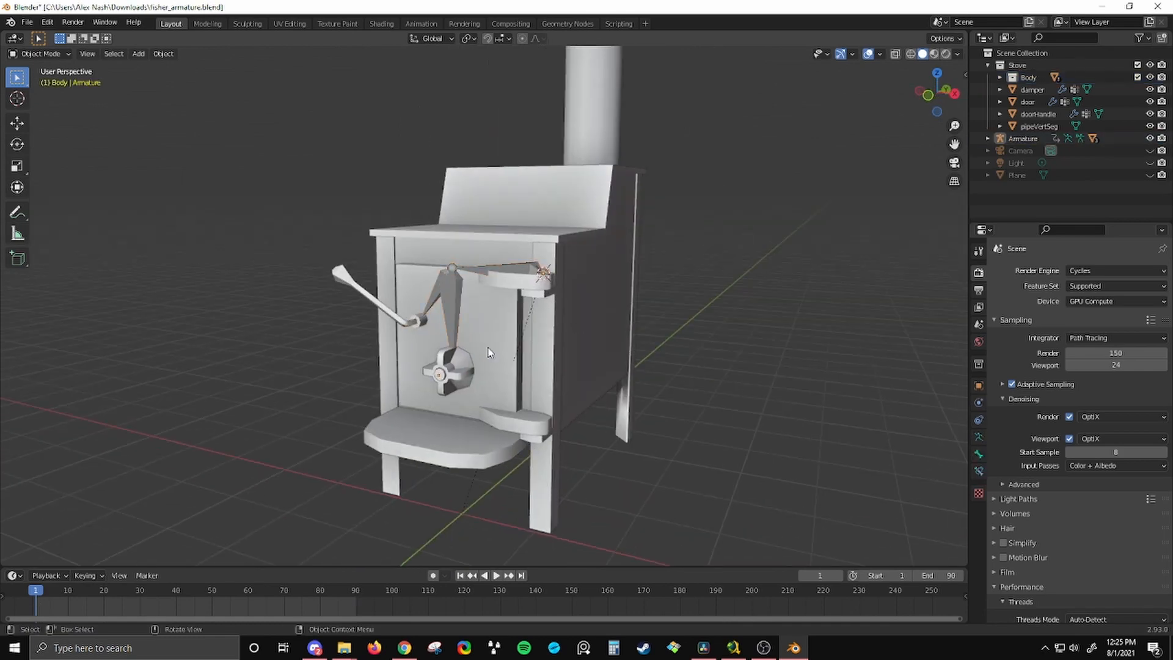
- Remove all vertex groups from the door object, from door and Bone.001 through damper
click(492, 351)
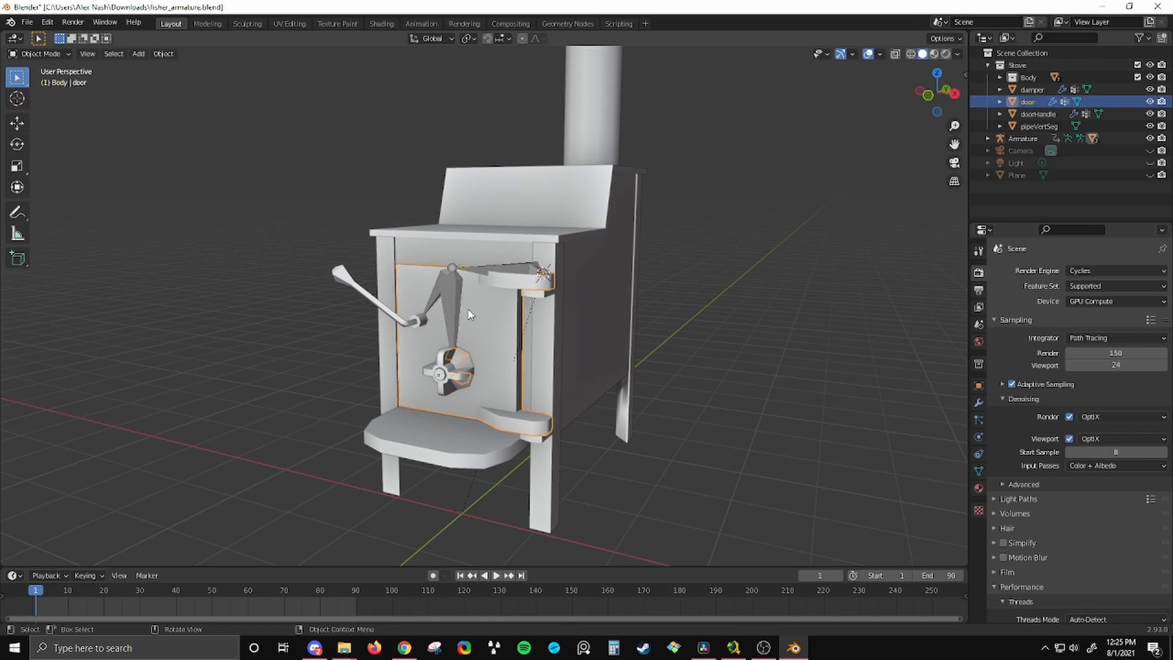
scroll(489, 342, up, 2)
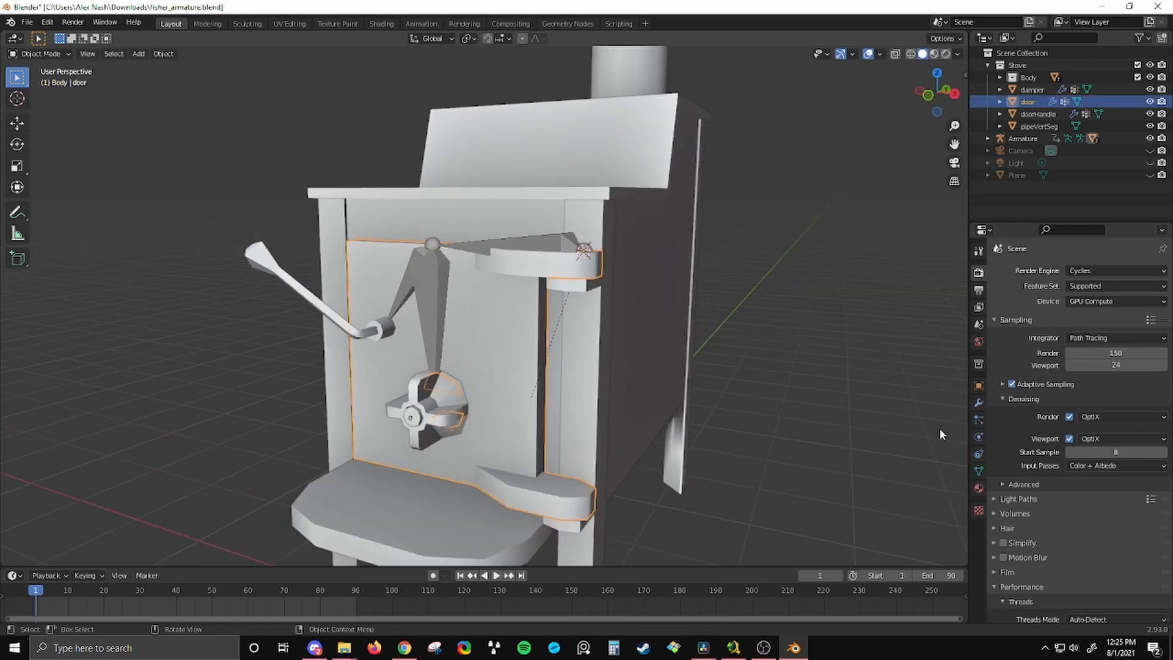
click(980, 471)
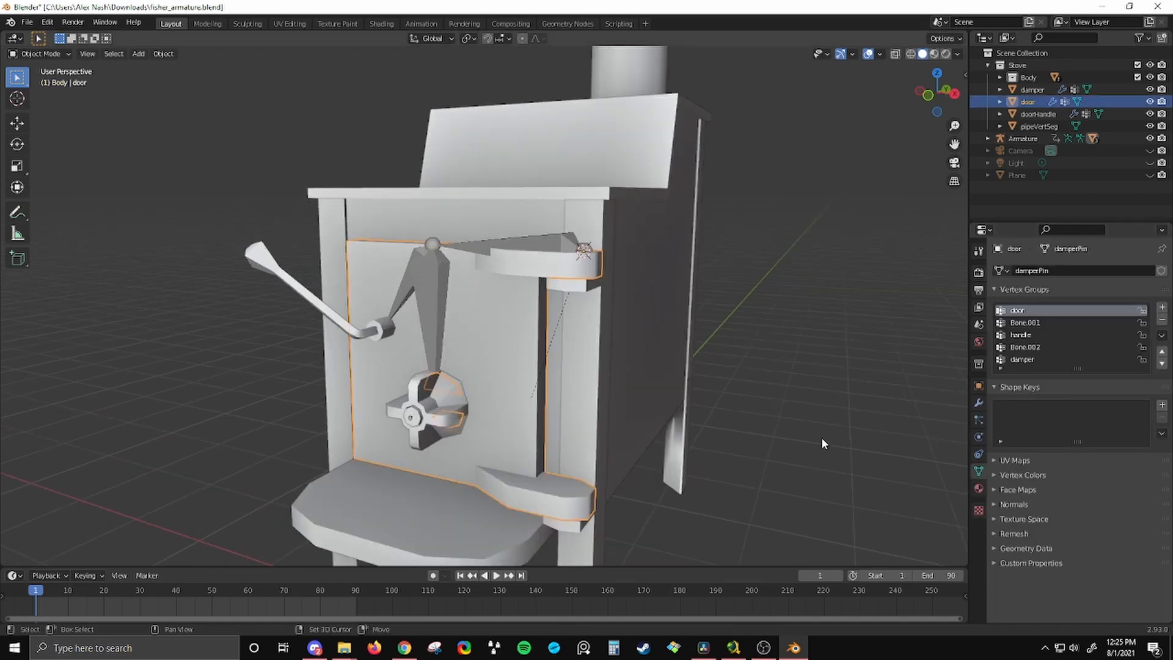
shift+middle_drag(822, 438, 919, 377)
click(1162, 320)
click(1162, 320)
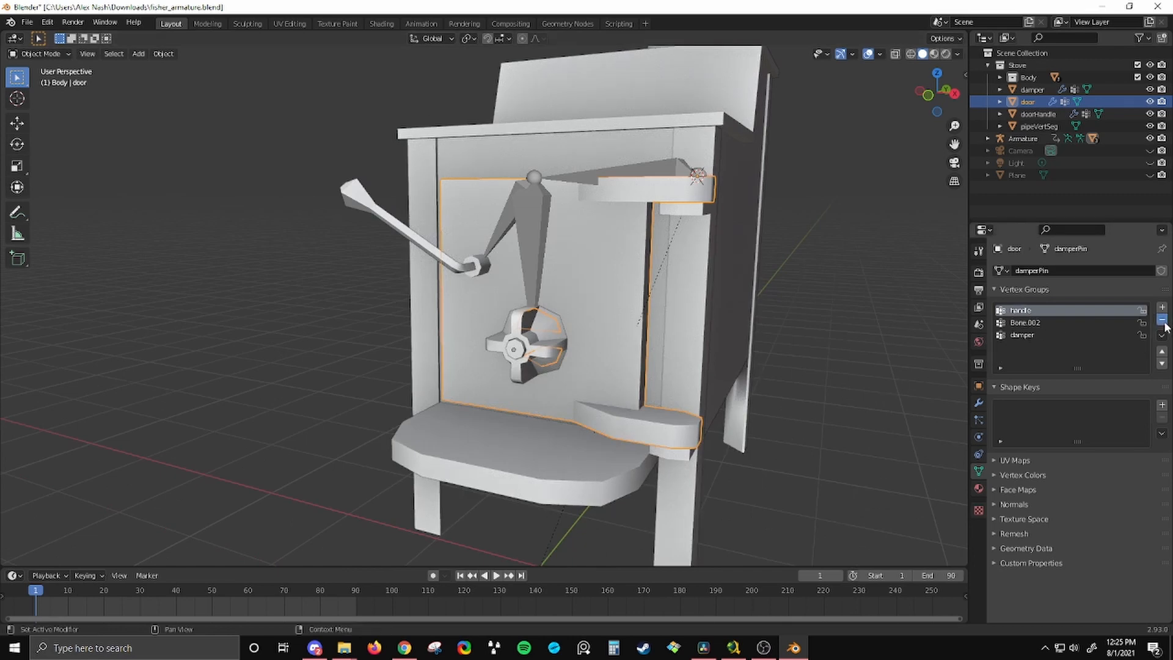
click(1162, 320)
click(1162, 321)
click(1162, 320)
- Remove all vertex groups from the damper object
click(523, 331)
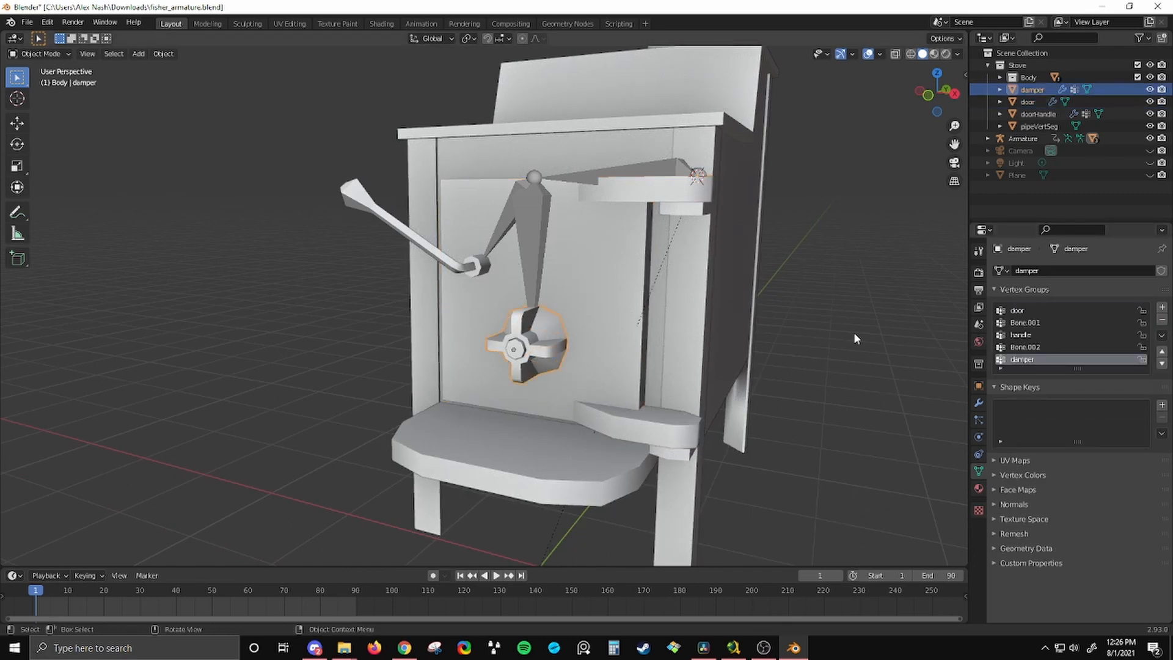
click(1162, 320)
click(1162, 320)
click(1162, 320)
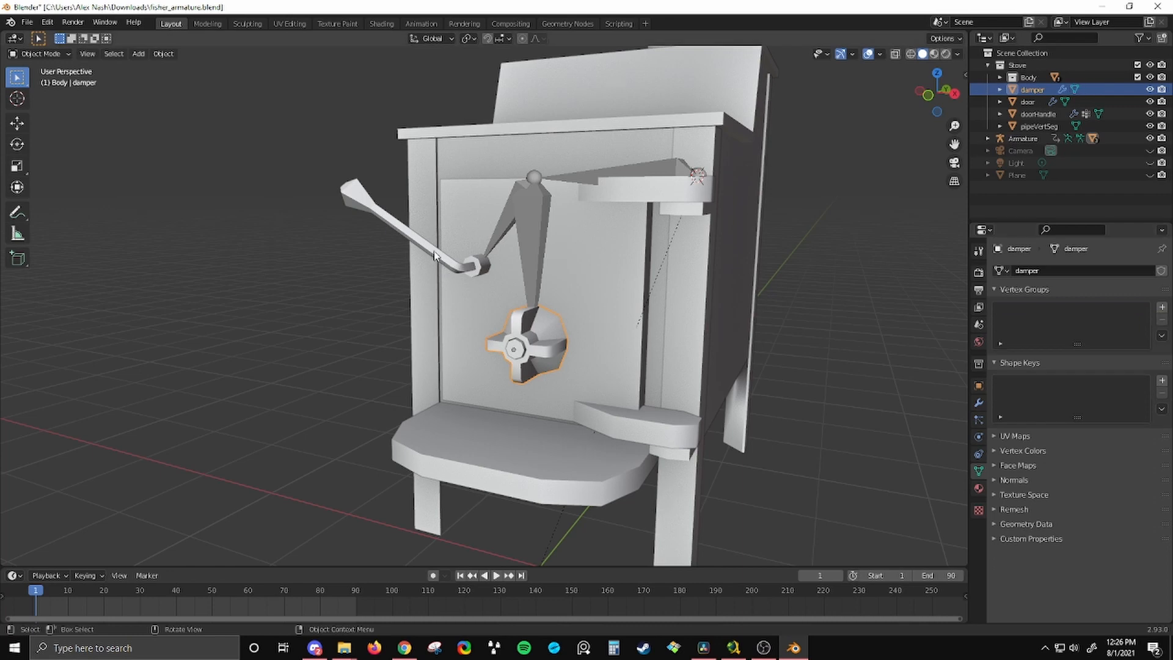
- Remove all vertex groups from the doorHandle object
click(435, 254)
click(1163, 320)
click(1163, 321)
click(1162, 322)
click(1162, 322)
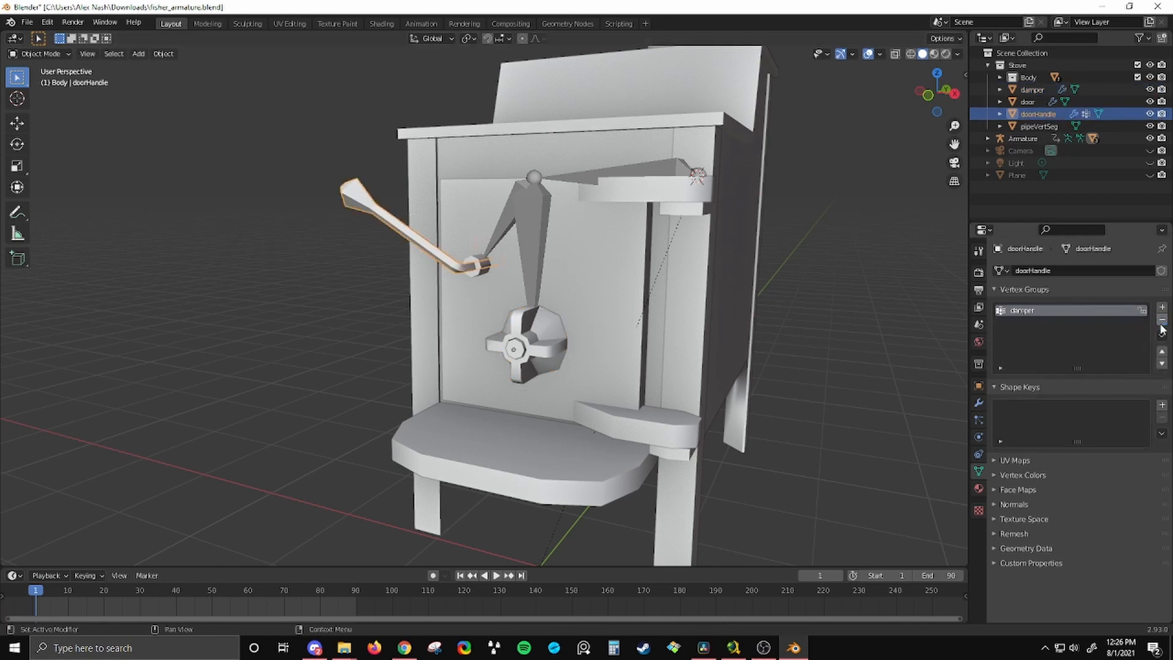
click(1162, 321)
- Delete the old armature from the stove
click(584, 189)
key(x)
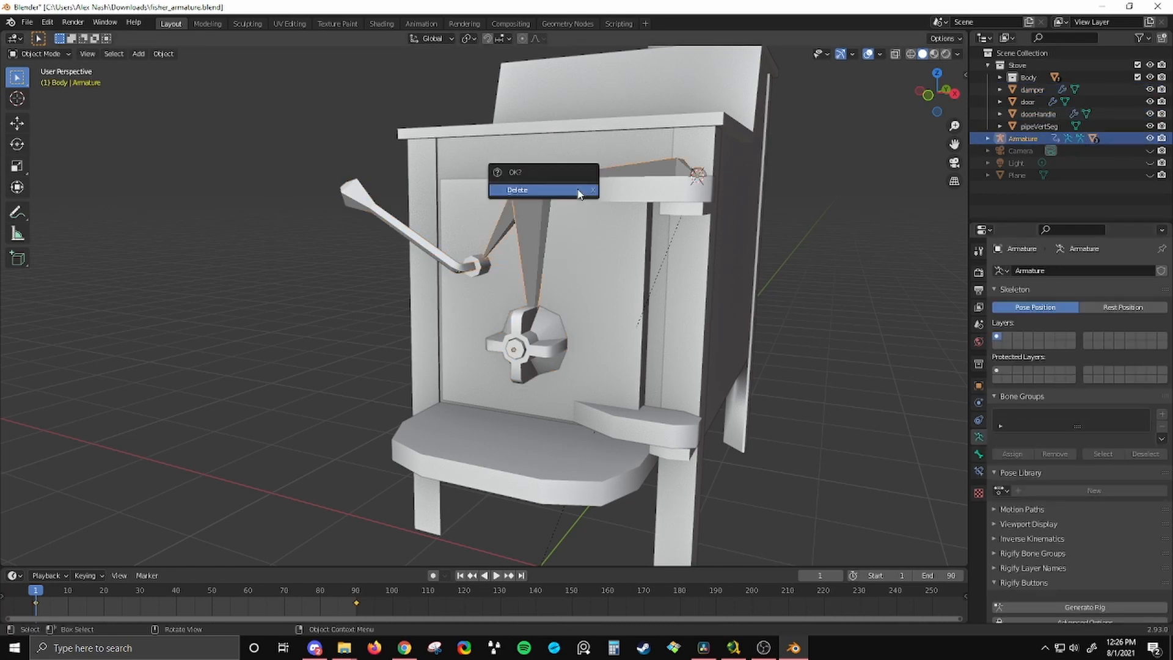
click(579, 190)
- Add a single-bone armature at the 3D cursor on the door's upper hinge
middle_drag(580, 193, 607, 206)
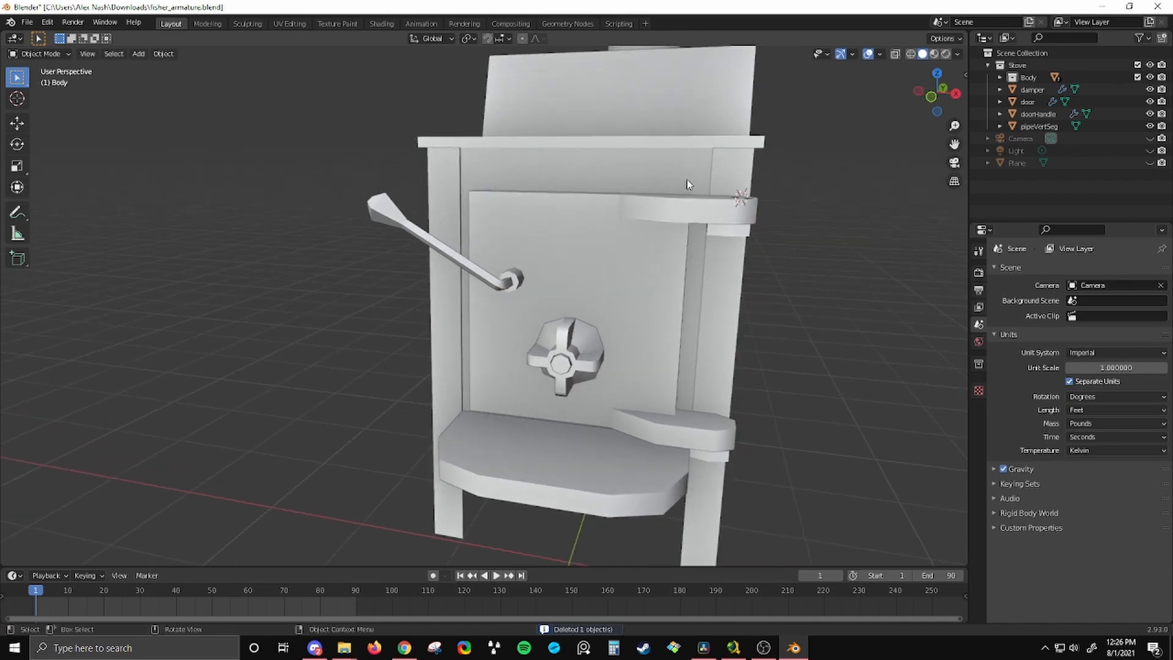
middle_drag(738, 197, 686, 239)
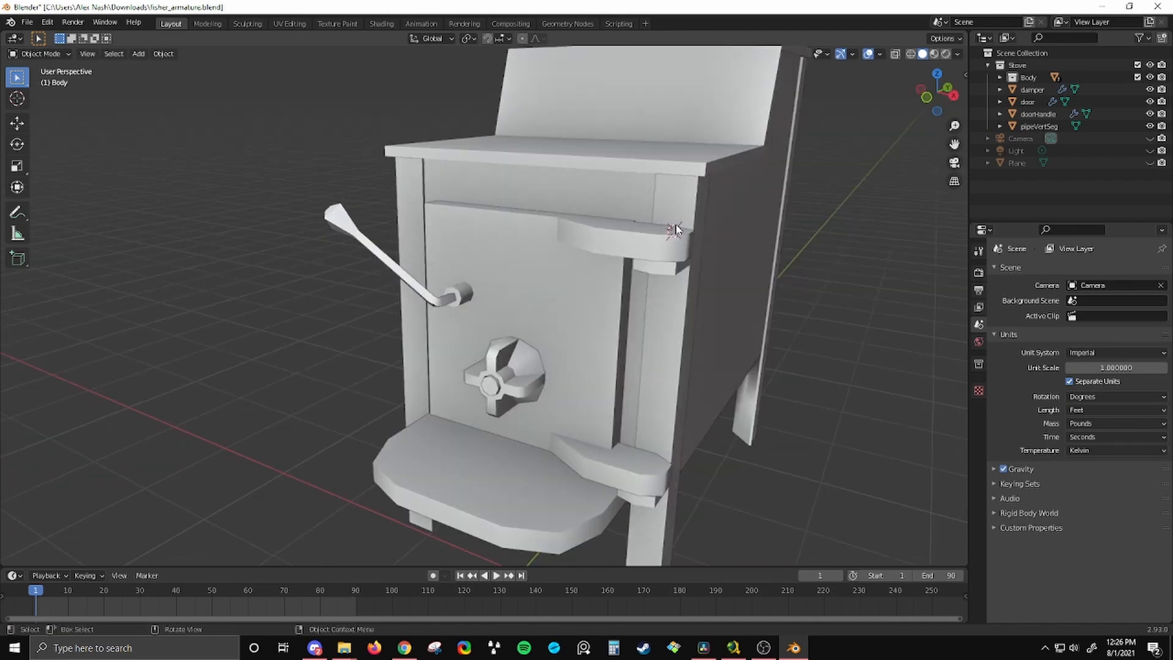
middle_drag(642, 282, 570, 295)
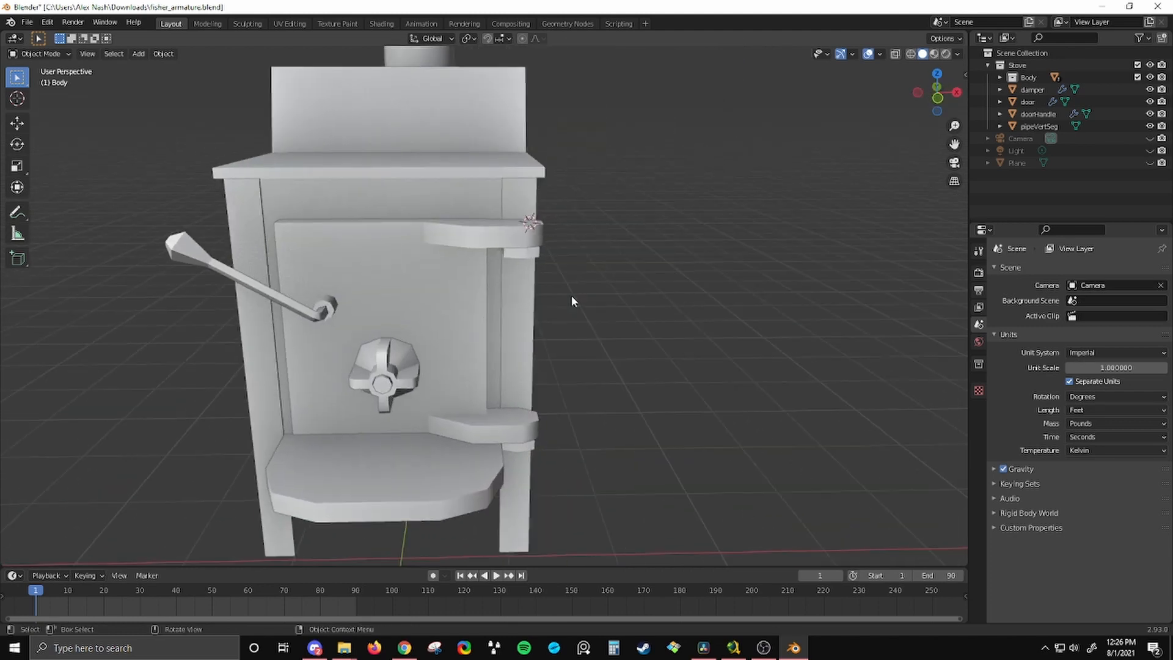
key(shift+a)
mouse_move(571, 295)
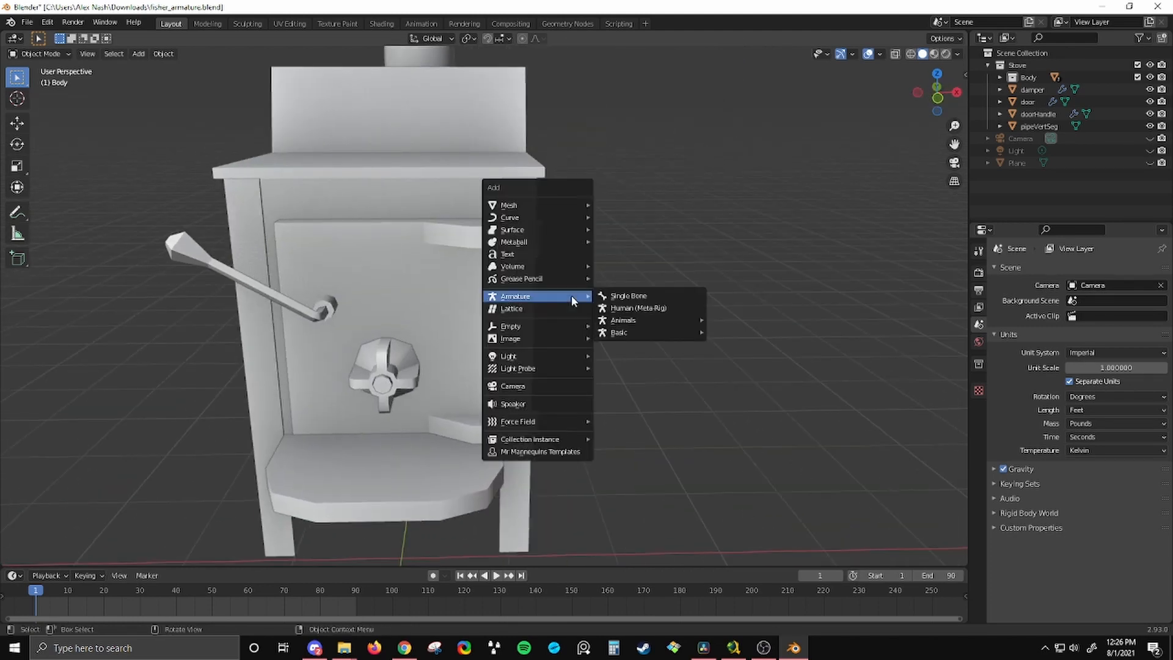
click(635, 298)
scroll(514, 275, down, 2)
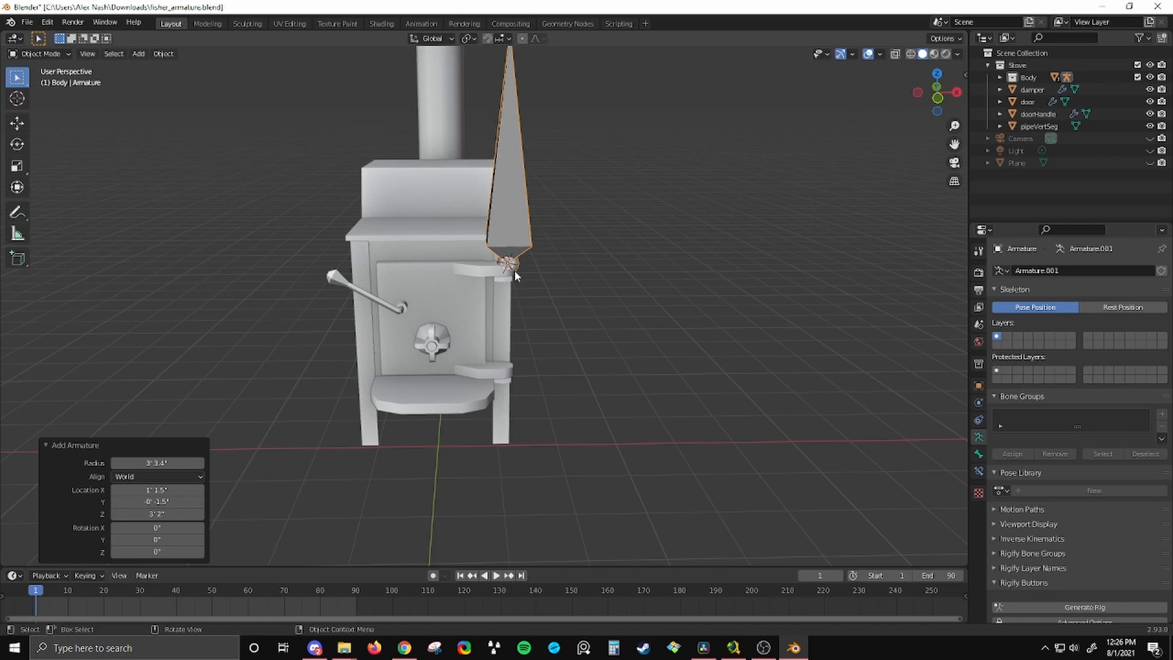
- Enter Edit Mode on the new armature and show it in the front orthographic view
key(Tab)
key(KP_1)
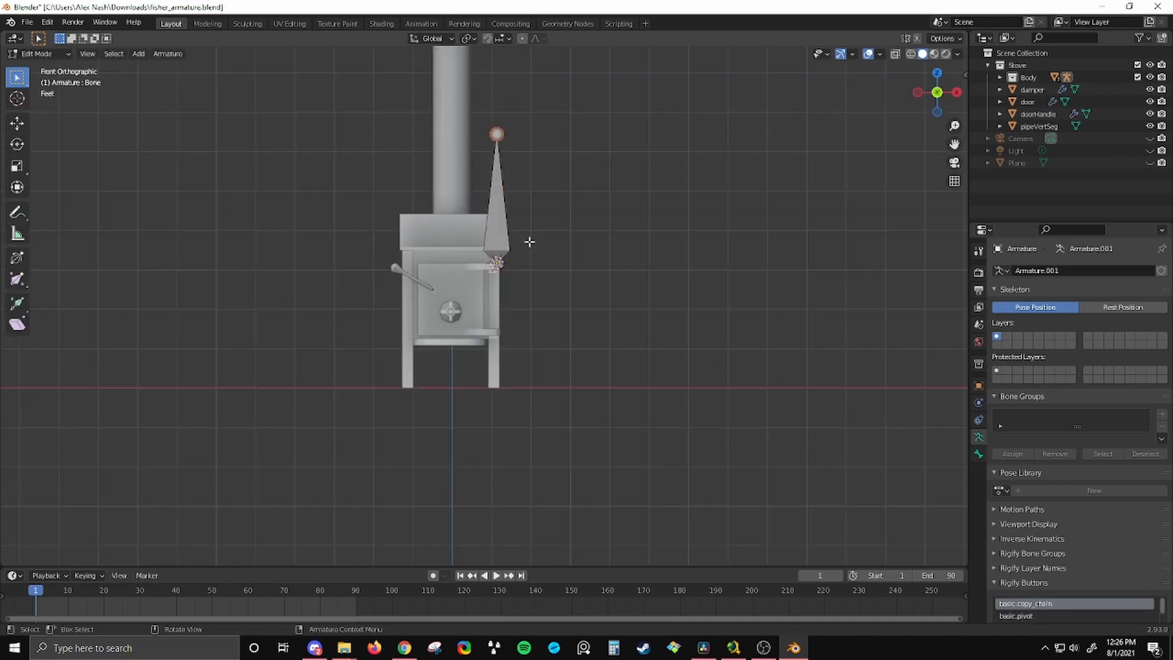
scroll(529, 242, up, 5)
shift+middle_drag(529, 242, 644, 465)
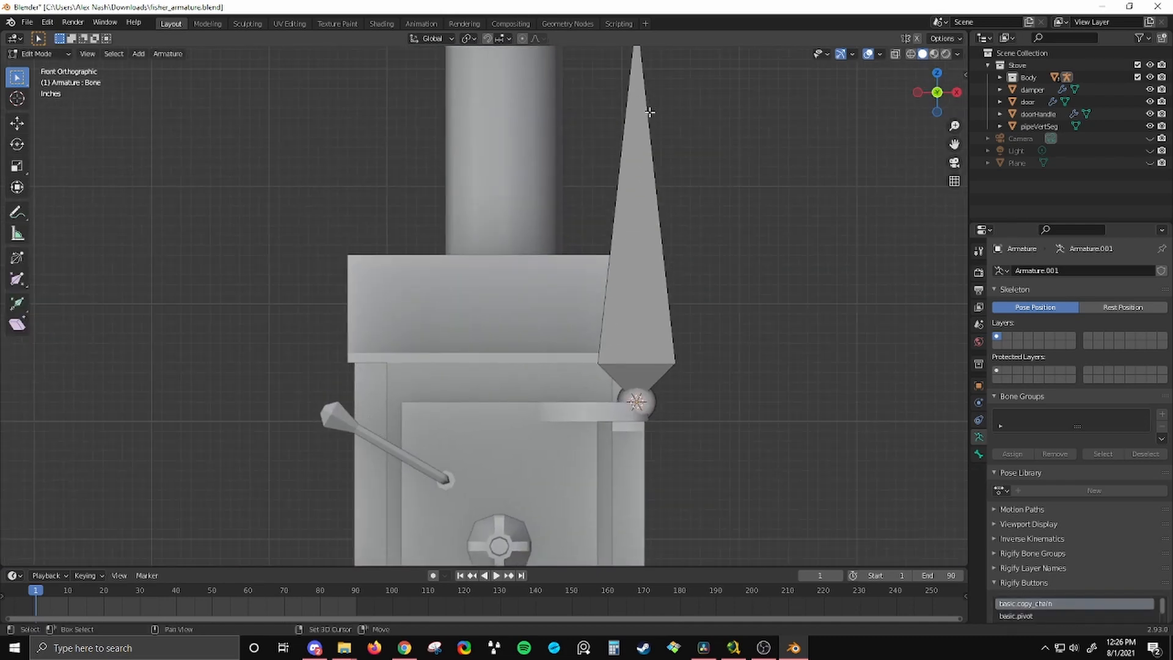
scroll(800, 183, down, 2)
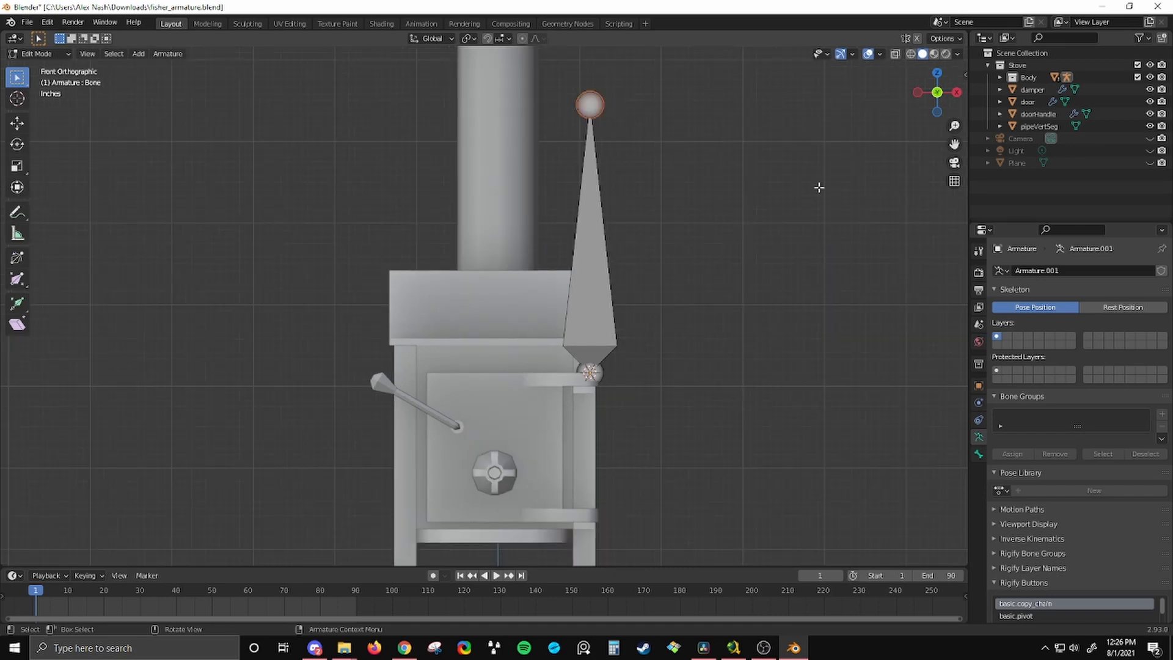
- Enable the Screencast Keys display and hide the sidebar
key(n)
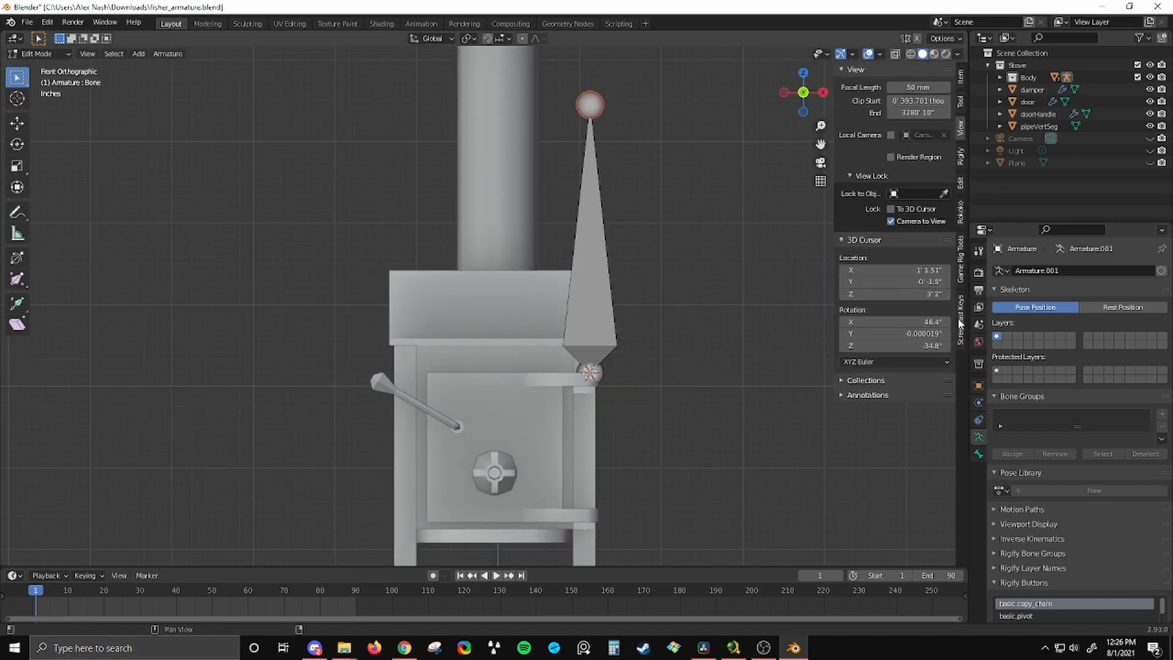
click(851, 69)
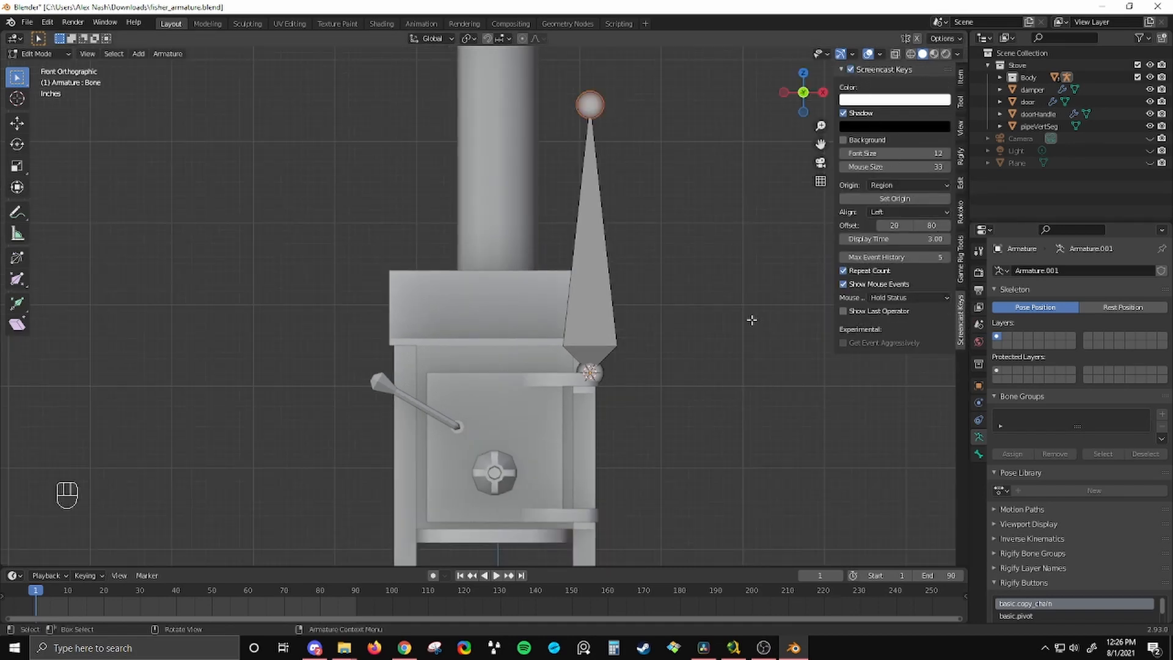
key(n)
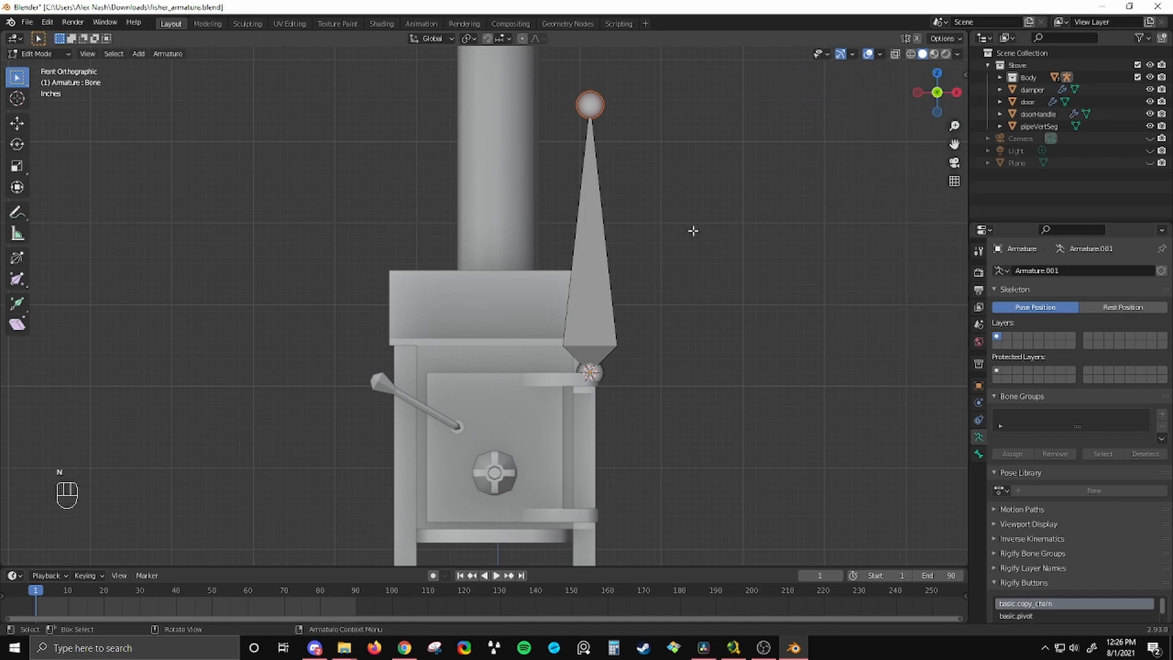
- Snap the bone's upper tip to the 3D cursor at the hinge, working in front view
shift+middle_drag(615, 204, 671, 320)
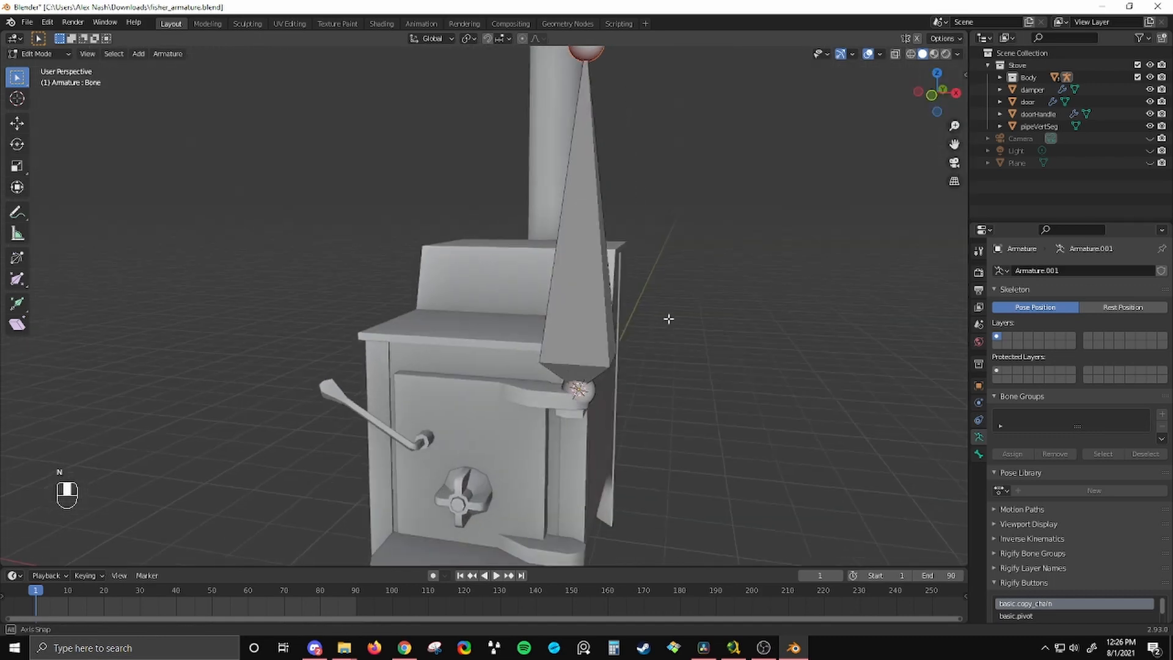
key(KP_1)
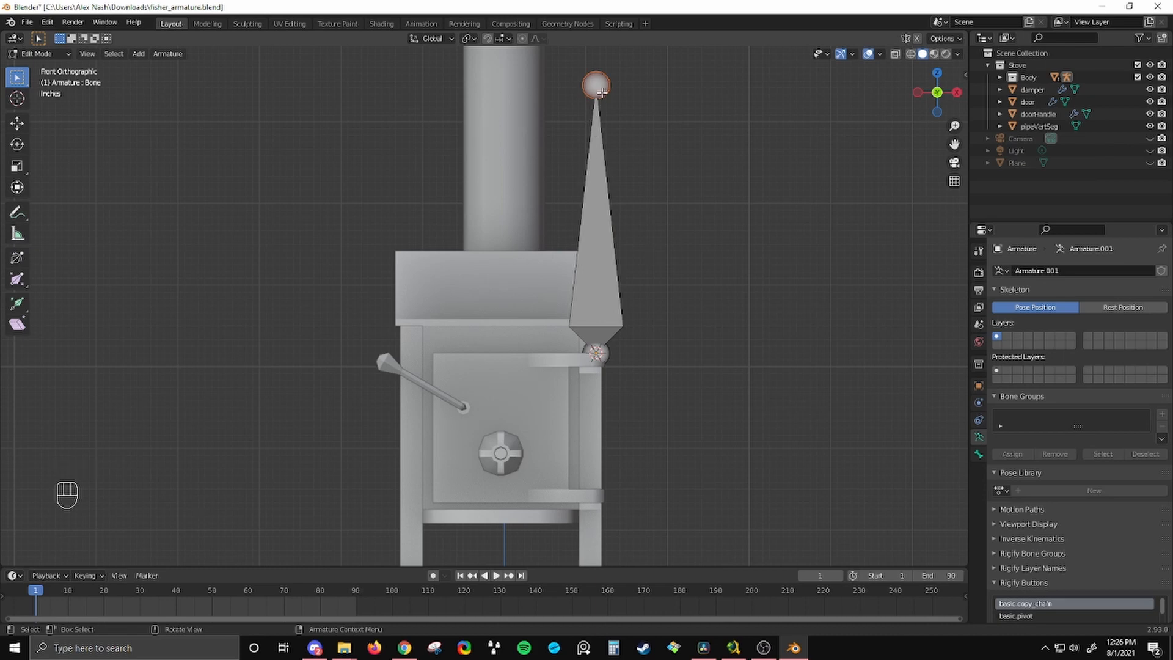
key(shift+s)
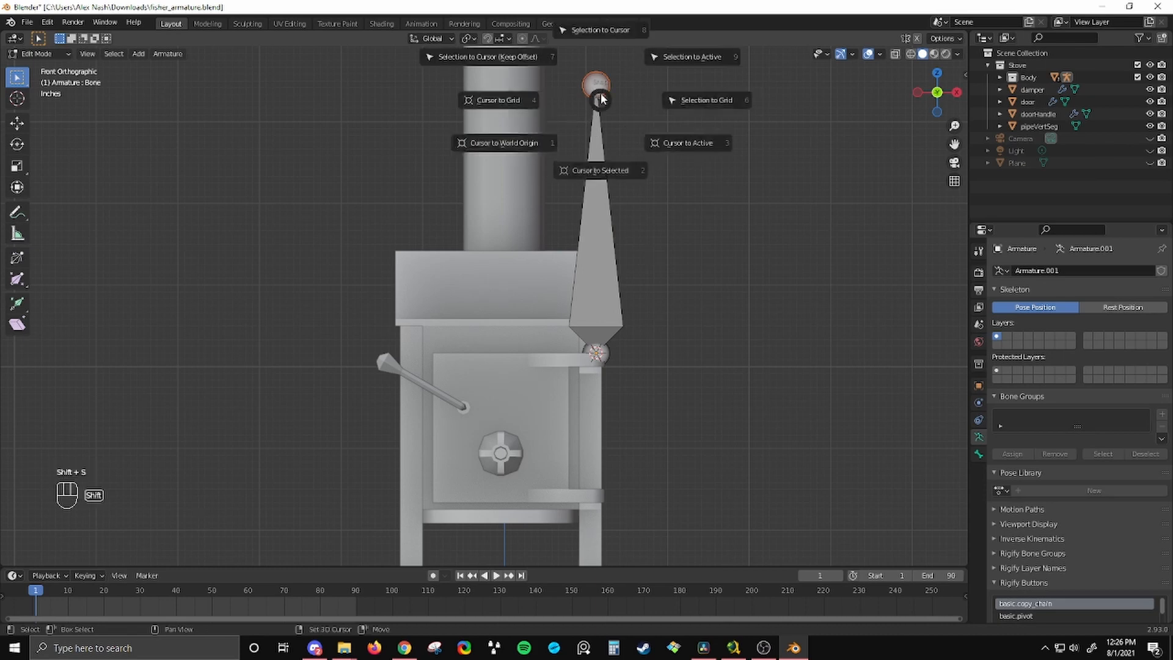
click(595, 34)
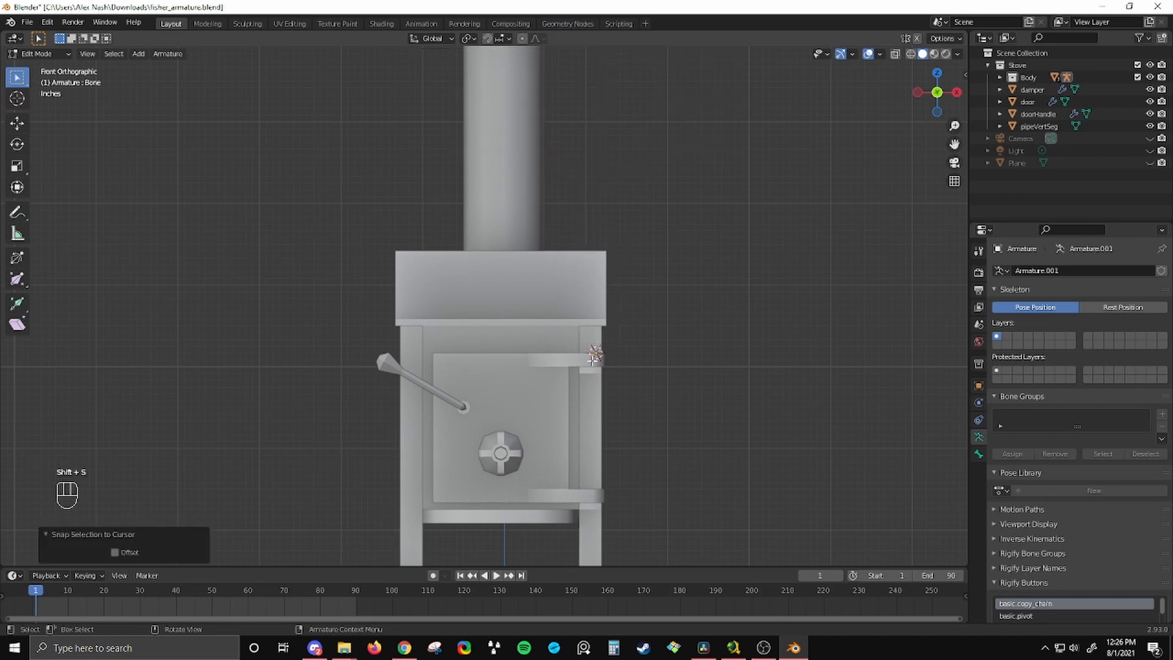
- Move the bone's tip about -1' 11.9" along X to the far edge of the door
key(g)
key(x)
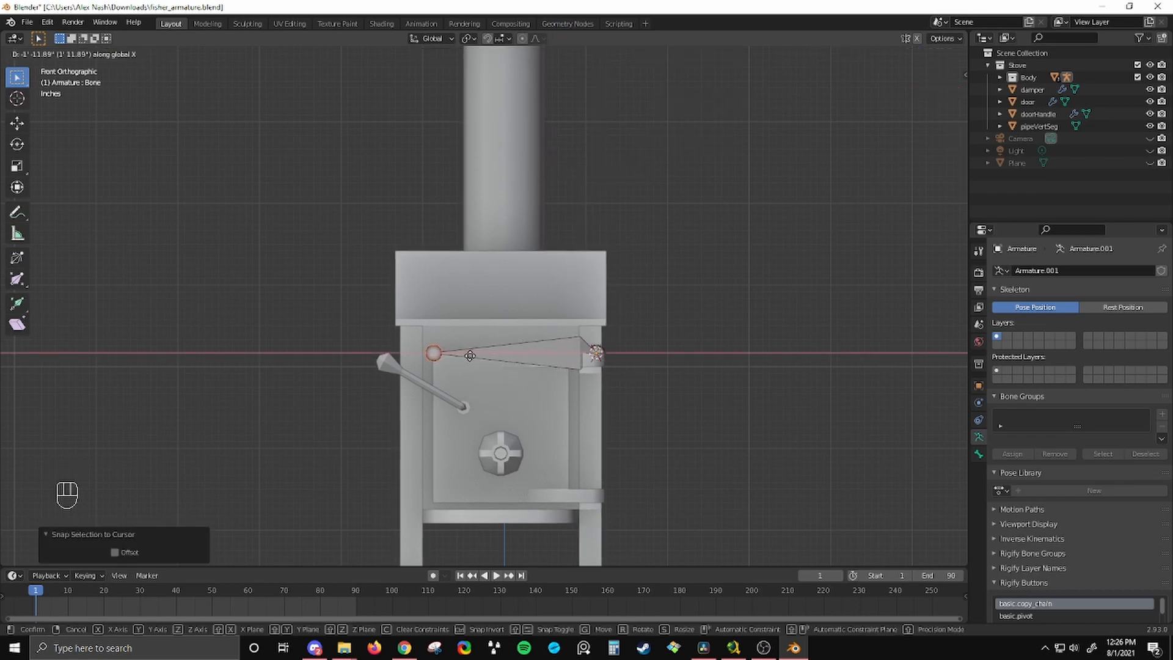
click(470, 356)
middle_drag(673, 422, 508, 323)
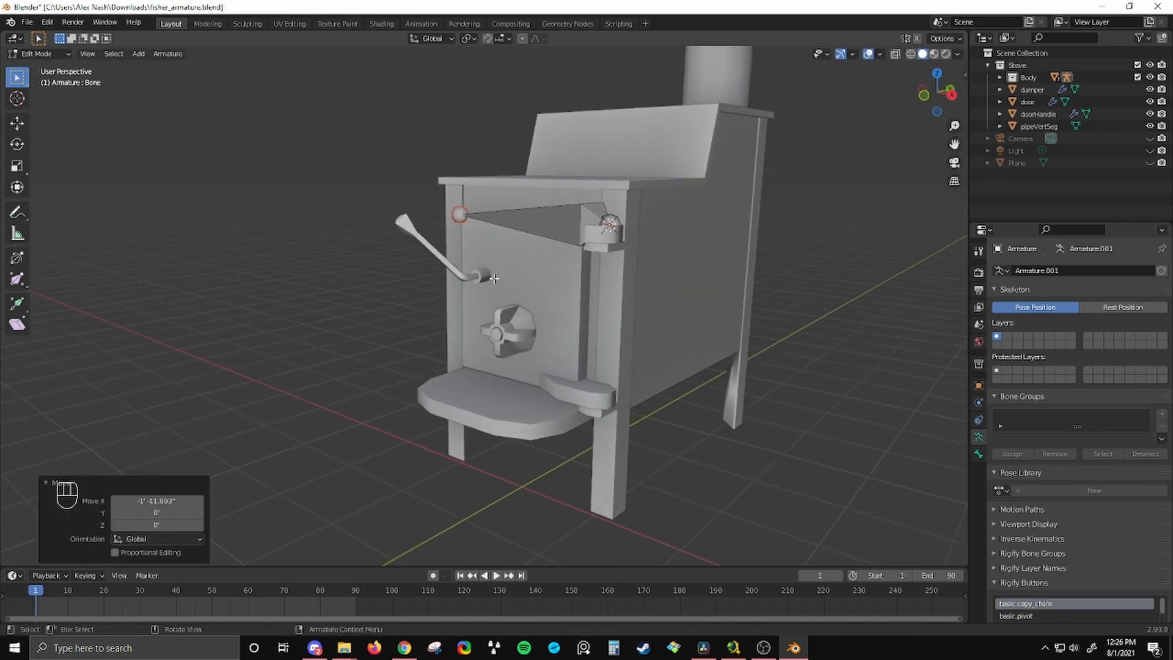
- Rename the new hinge bone to door_bone, working in front view
key(KP_1)
scroll(495, 278, up, 3)
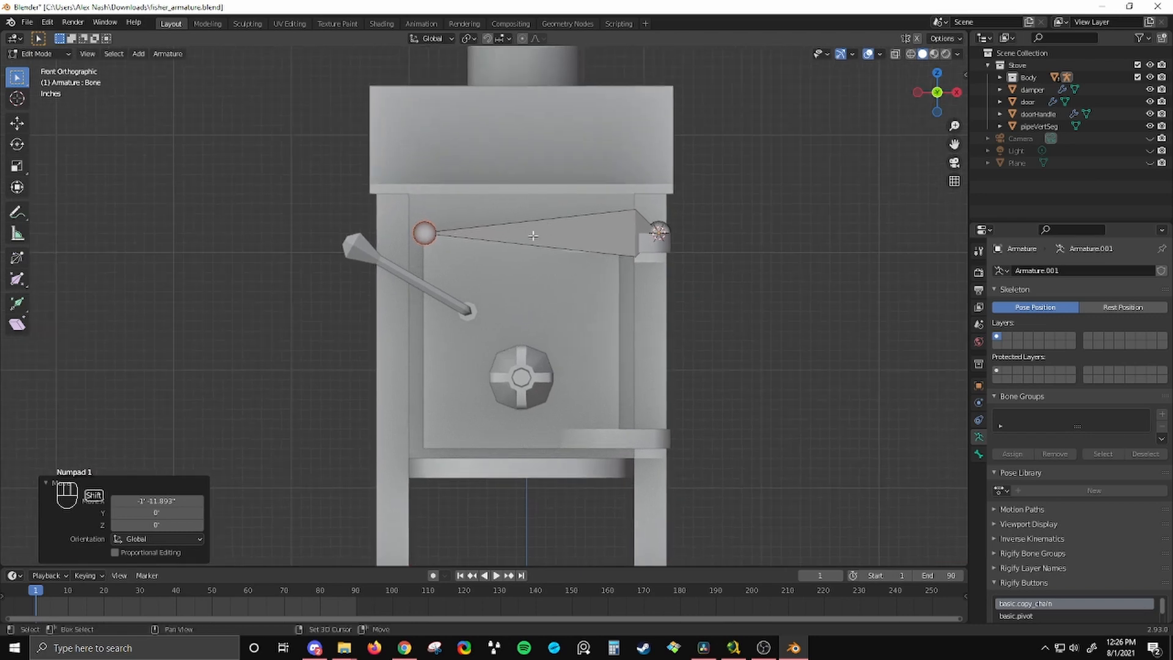
click(628, 271)
key(F2)
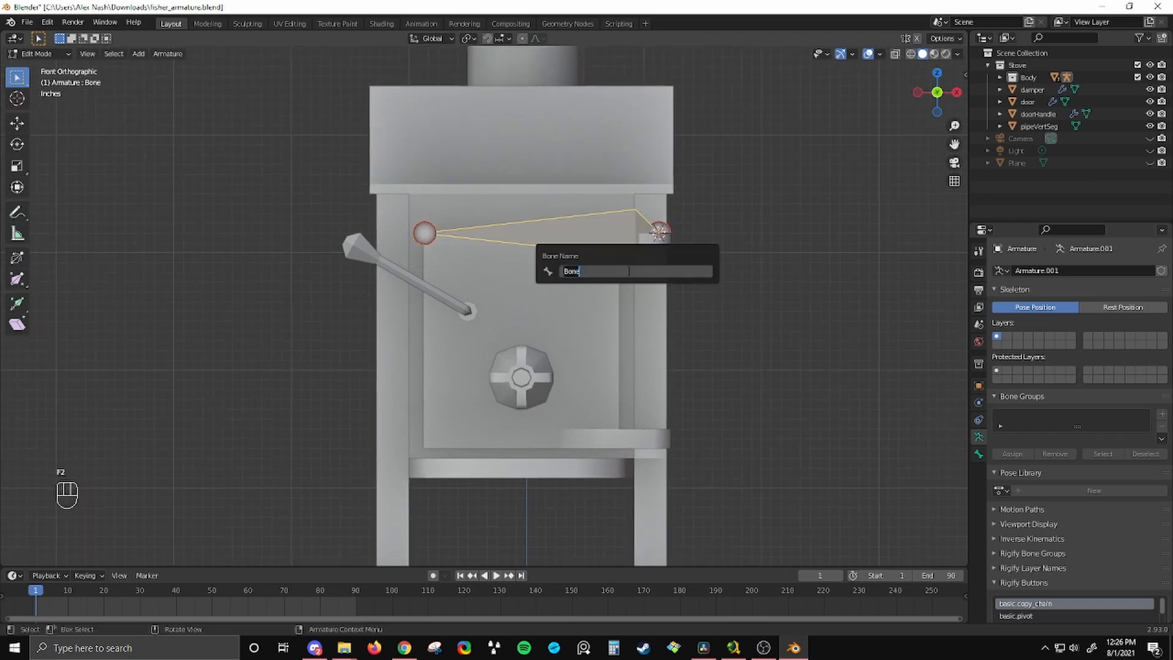
text(door)
key(BackSpace)
text(or_bone)
key(Return)
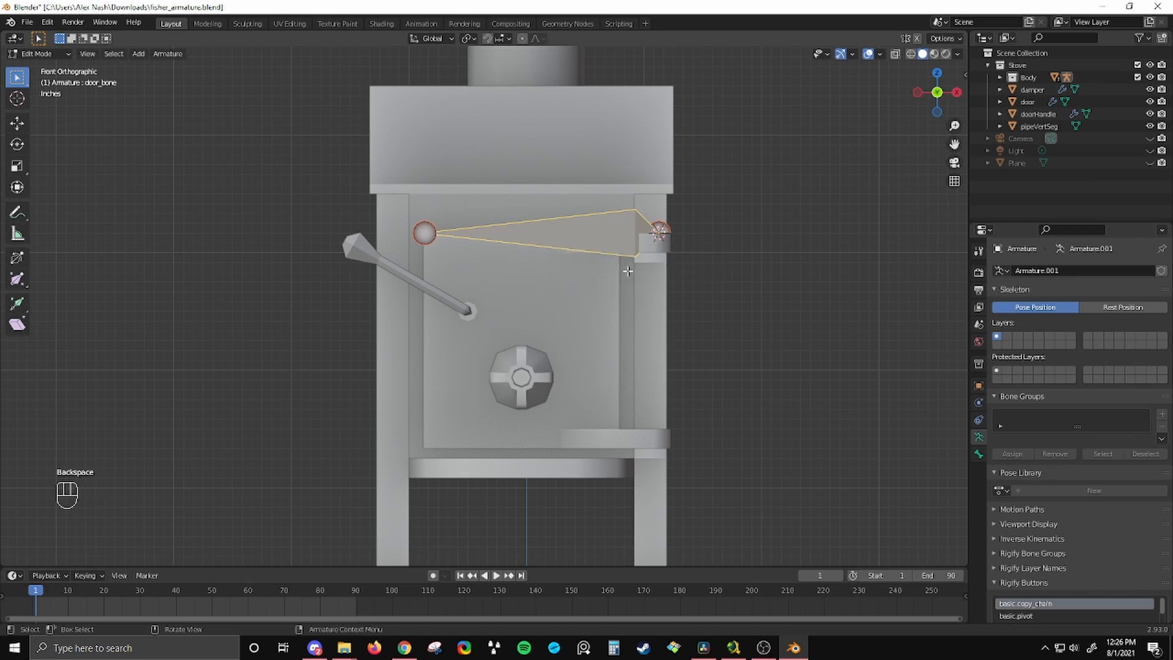
click(426, 229)
key(e)
click(163, 231)
key(ctrl+z)
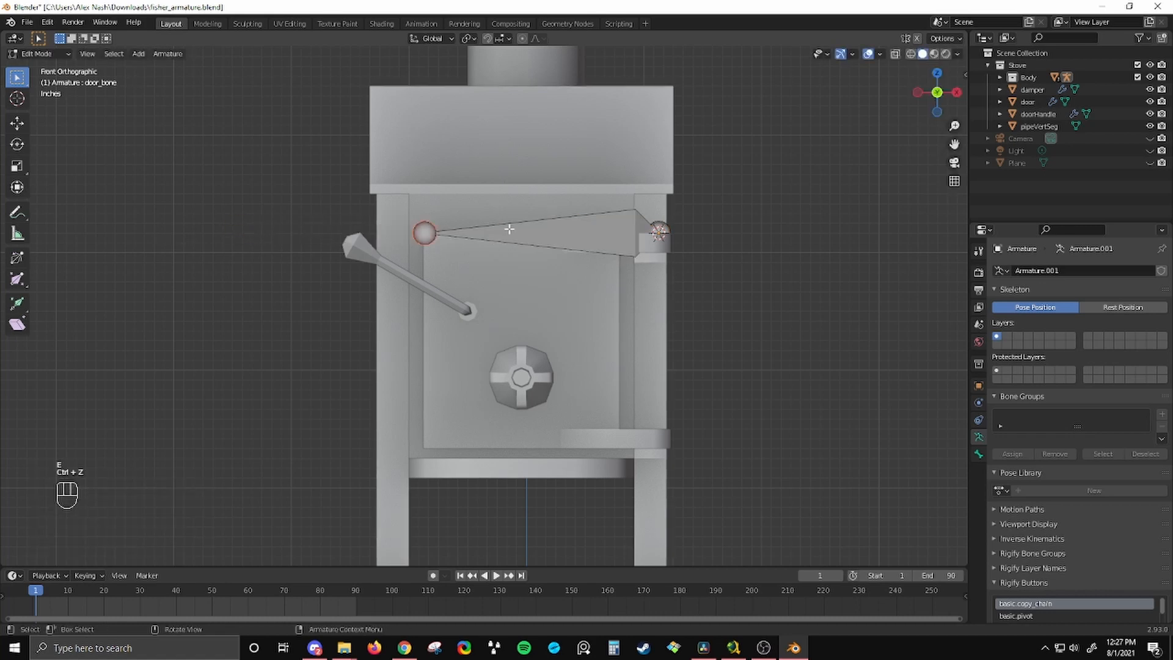
key(g)
- Duplicate the door bone and place the copy's base at the door handle's pivot, about -1' 7.5" along X and -7.9" along Z
click(560, 232)
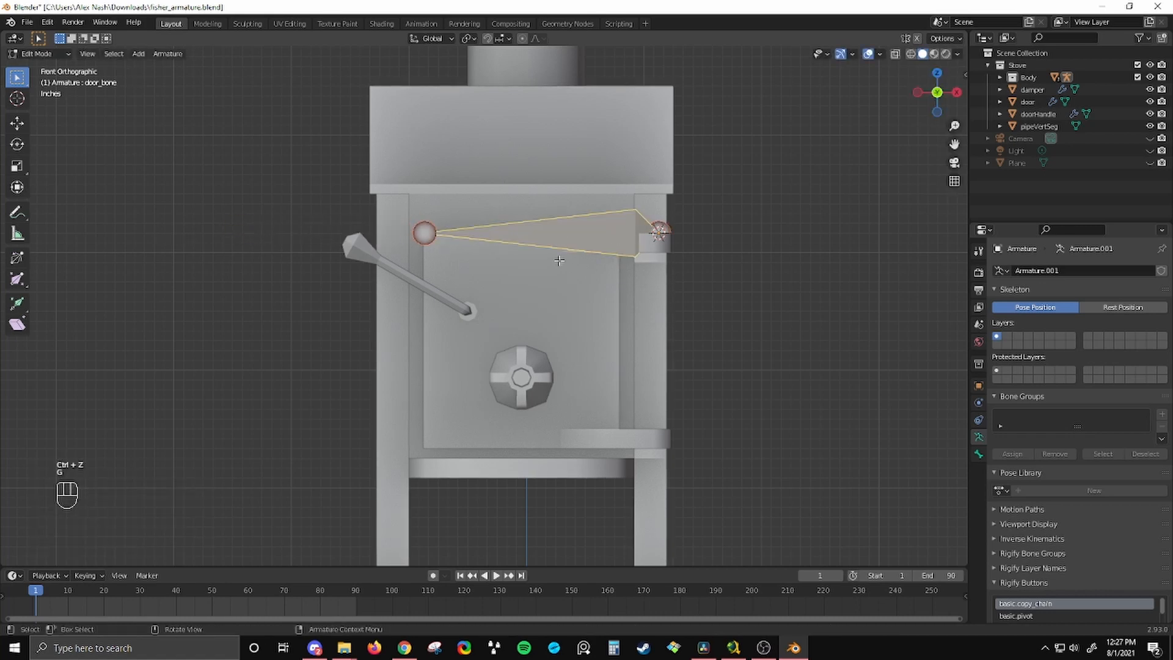
key(shift+d)
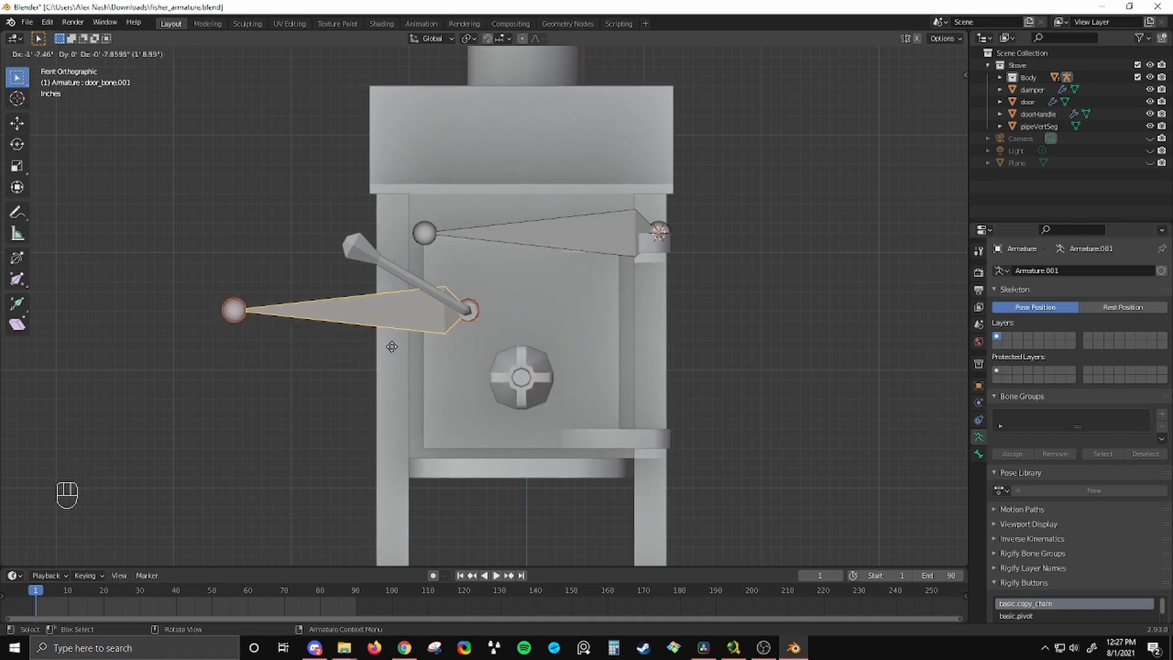
click(392, 346)
- Leave the armature's Edit Mode, select the door handle mesh and turn on X-ray display
mouse_move(508, 361)
middle_down()
mouse_move(550, 364)
mouse_move(445, 378)
mouse_move(526, 367)
middle_up()
scroll(445, 378, up, 3)
scroll(607, 361, up, 2)
key(Tab)
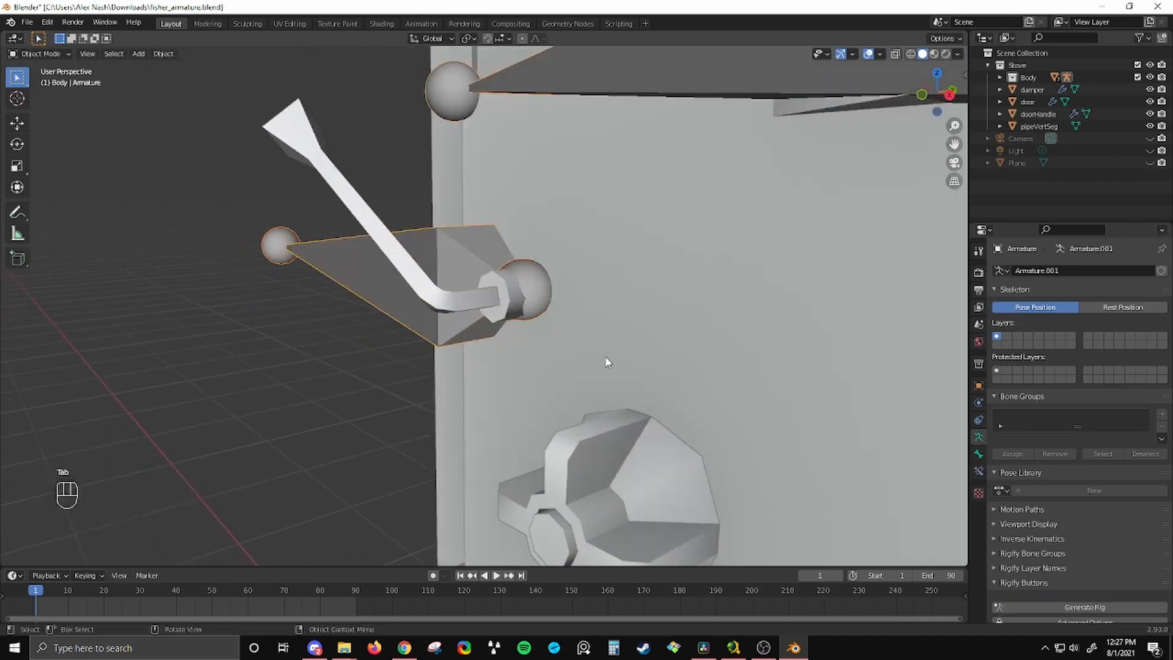
click(440, 309)
middle_drag(465, 313, 605, 322)
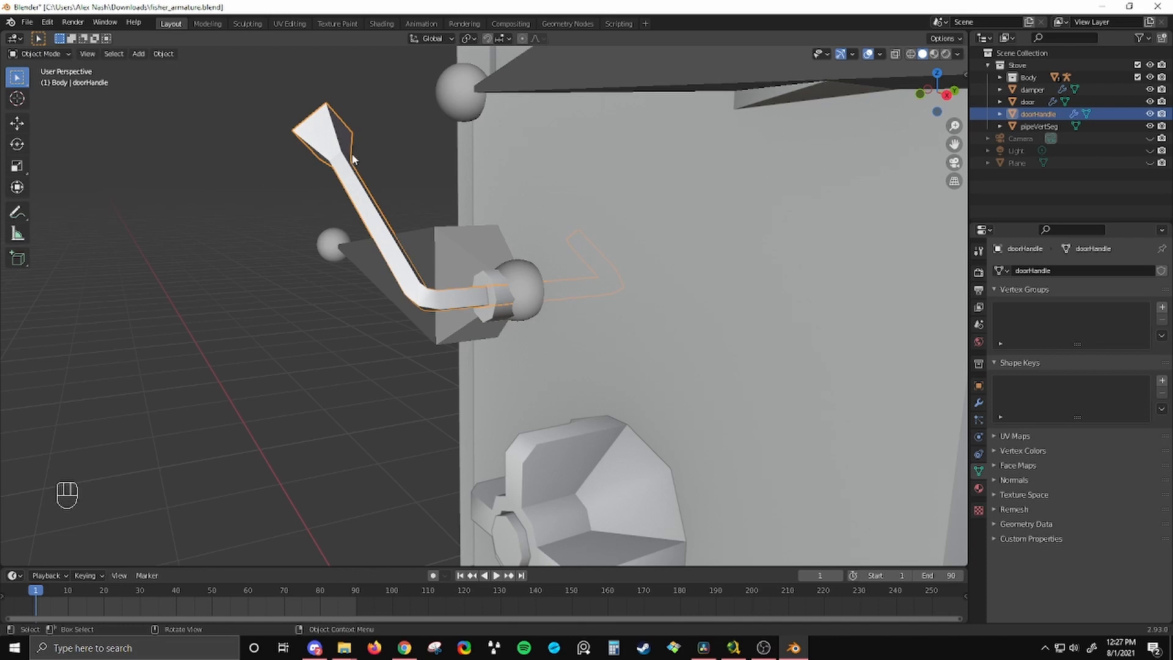
click(895, 55)
- In Edit Mode, circle-select only the faces of the handle's straight shaft passing through the door
mouse_move(553, 264)
middle_down()
mouse_move(527, 226)
mouse_move(545, 244)
mouse_move(503, 332)
mouse_move(555, 347)
mouse_move(531, 322)
mouse_move(529, 294)
middle_up()
scroll(500, 332, up, 3)
key(Tab)
key(alt+a)
key(c)
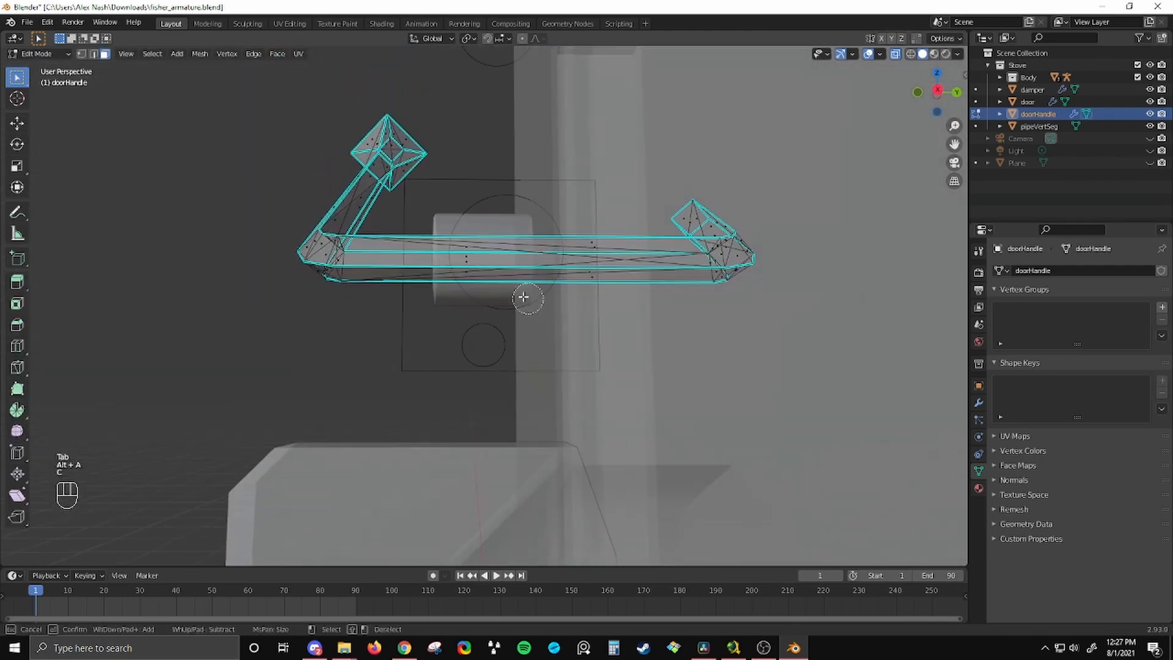
drag(523, 298, 559, 245)
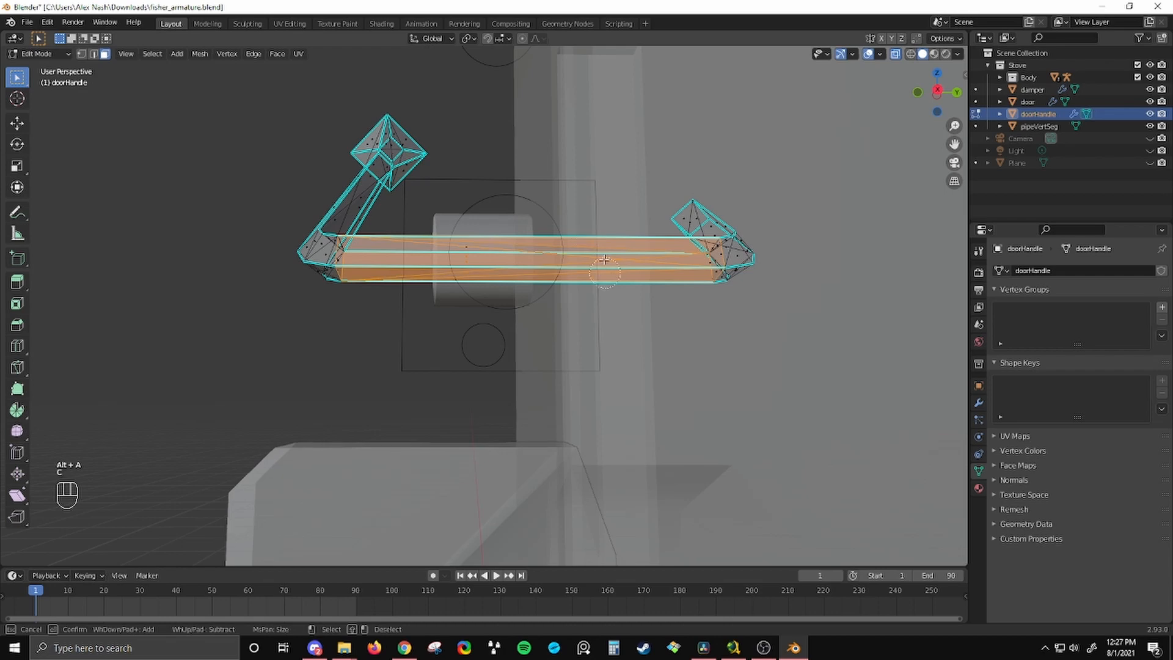
right_click(572, 210)
- Snap the 3D cursor to the selected shaft faces, deselect them and return to Object Mode
middle_drag(572, 210, 524, 385)
key(shift+s)
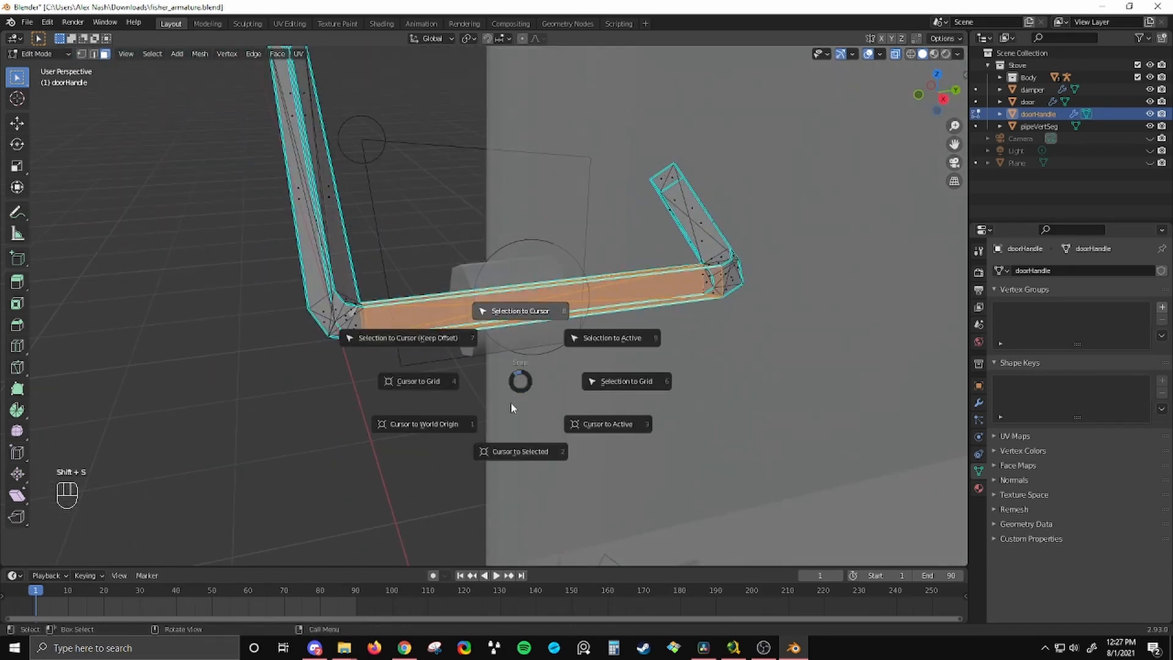
click(515, 453)
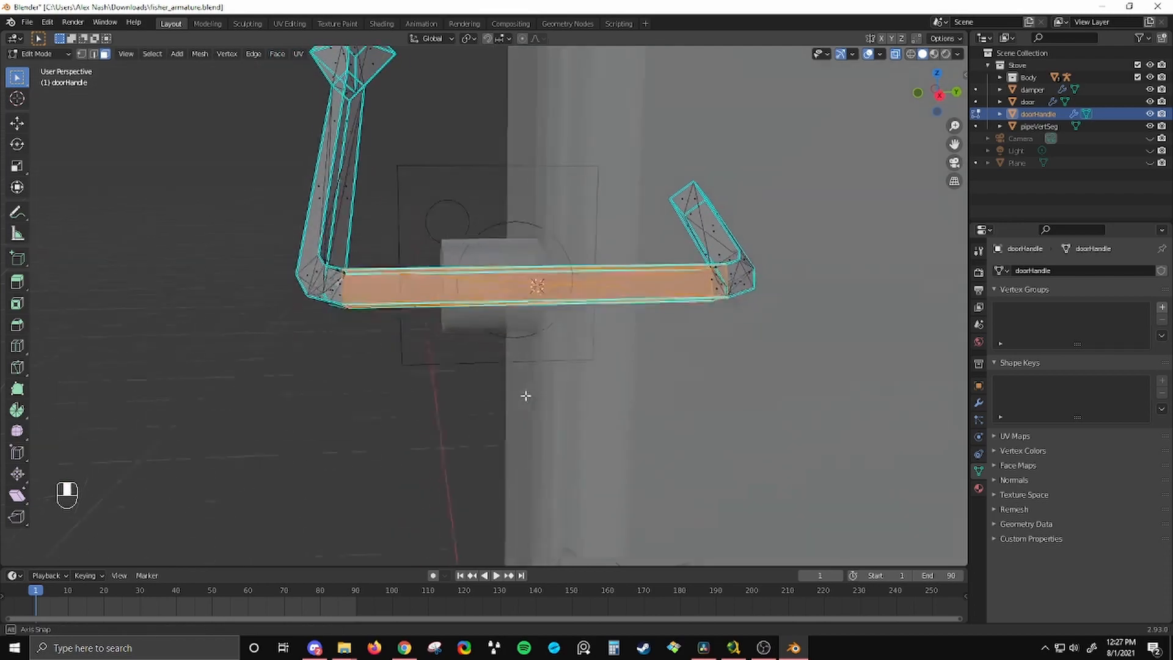
middle_drag(524, 393, 497, 302)
scroll(562, 295, up, 2)
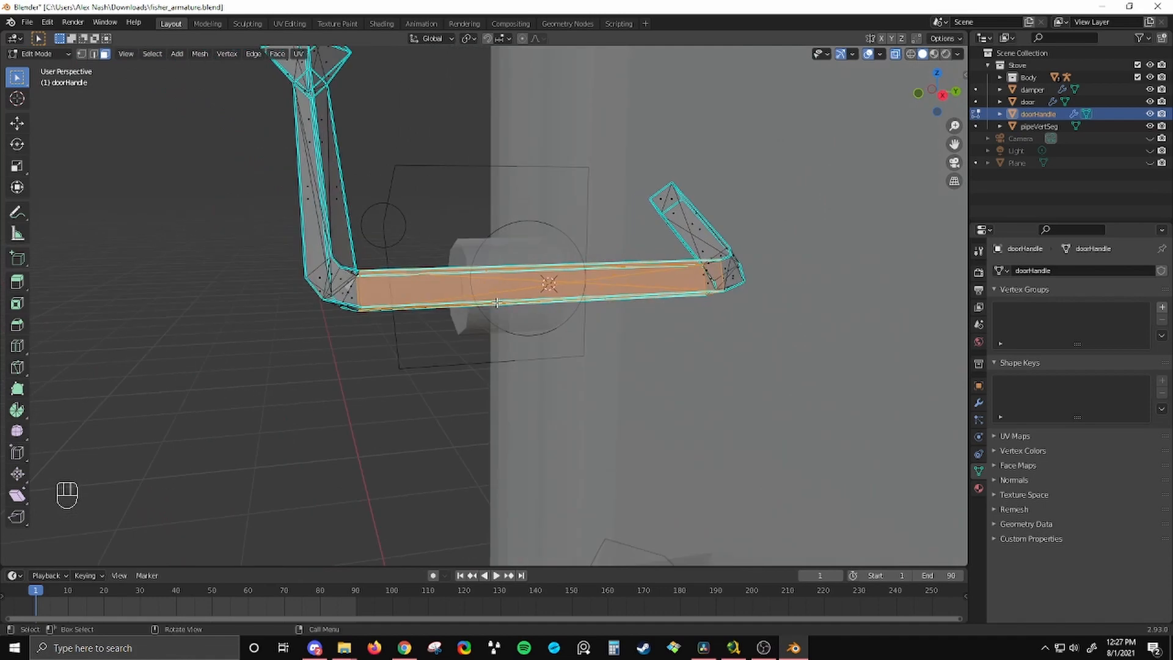
key(alt+a)
key(Tab)
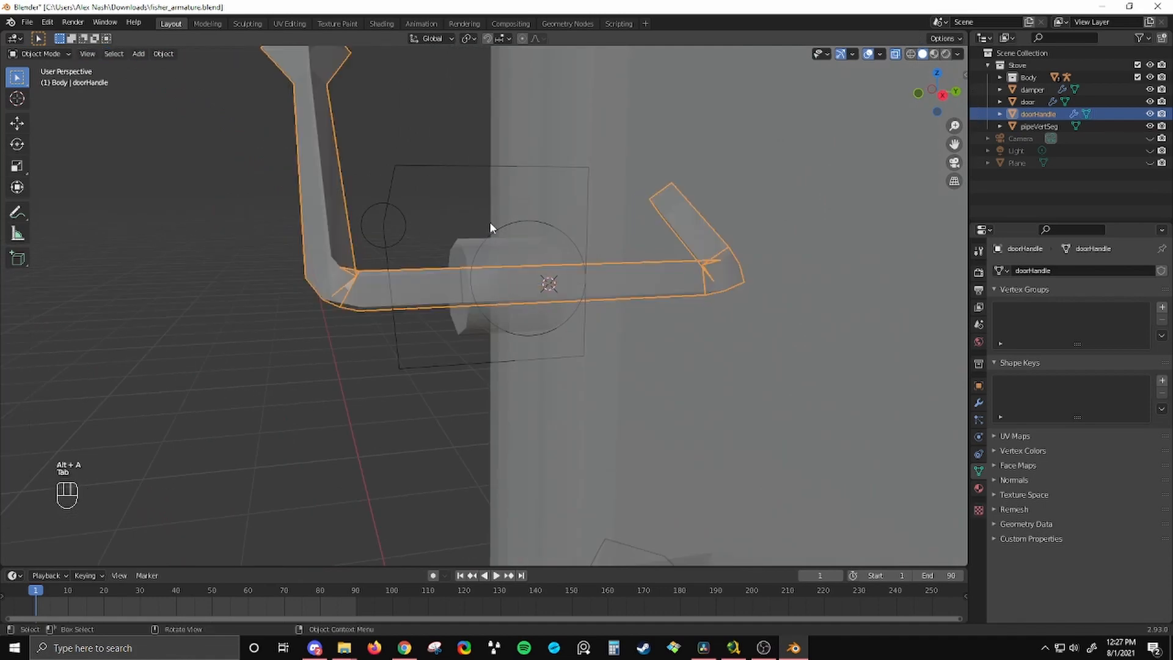
- Edit the armature again with X-ray off and snap the duplicated handle bone to the 3D cursor
click(438, 174)
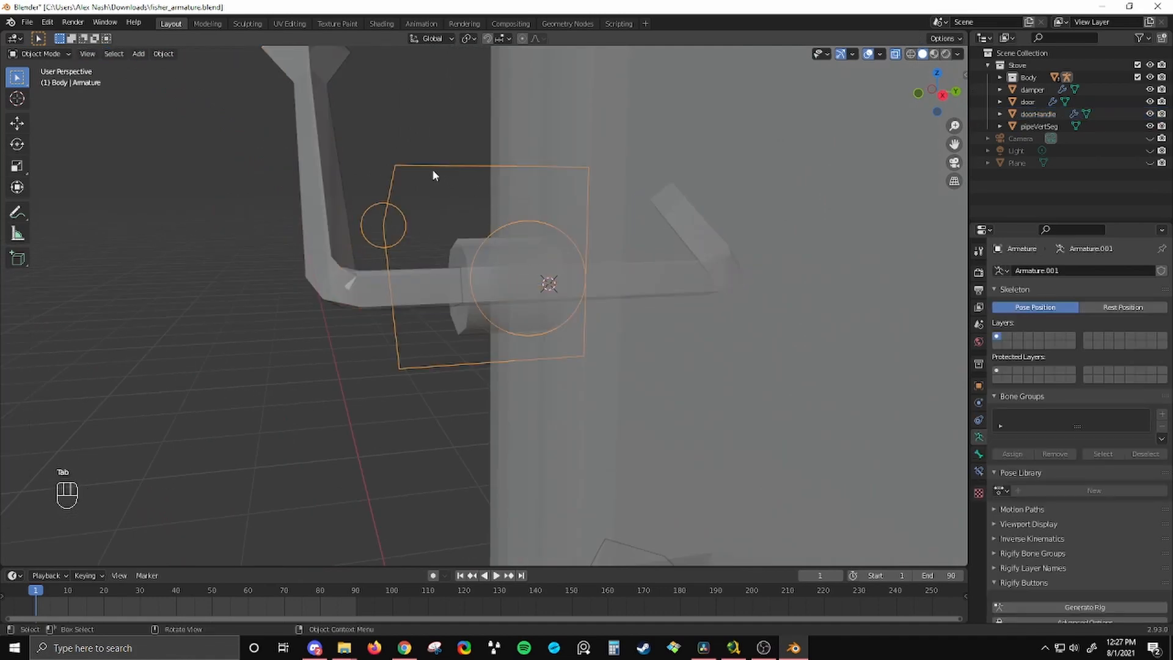
key(Tab)
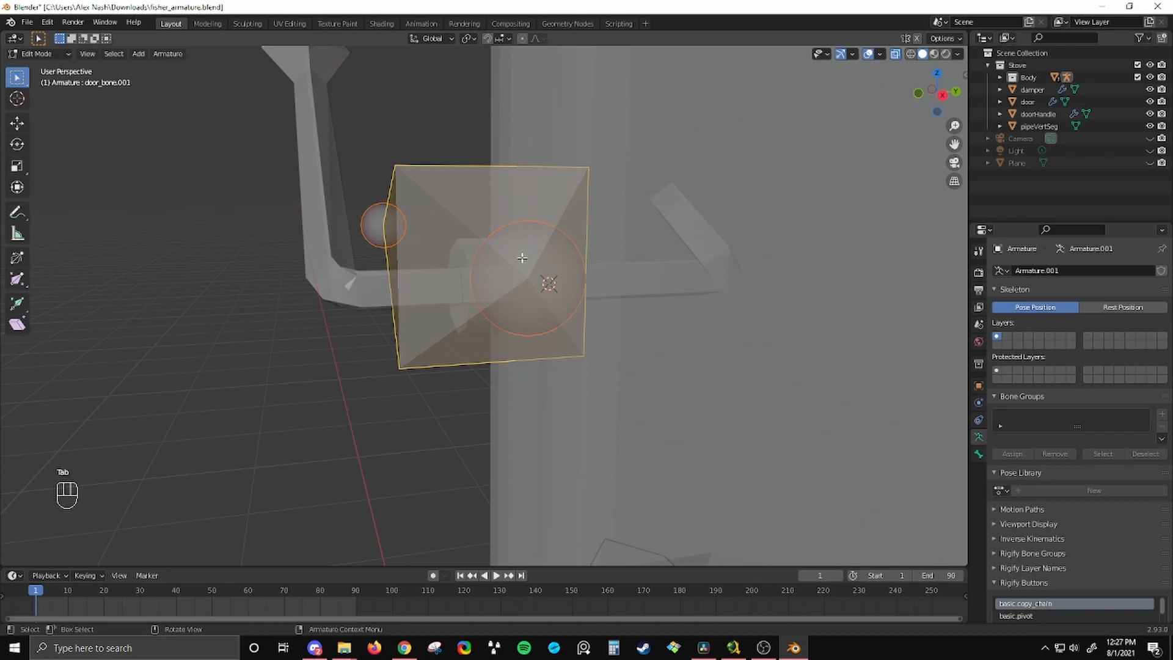
click(896, 54)
middle_drag(679, 238, 401, 270)
scroll(541, 246, down, 5)
key(shift+s)
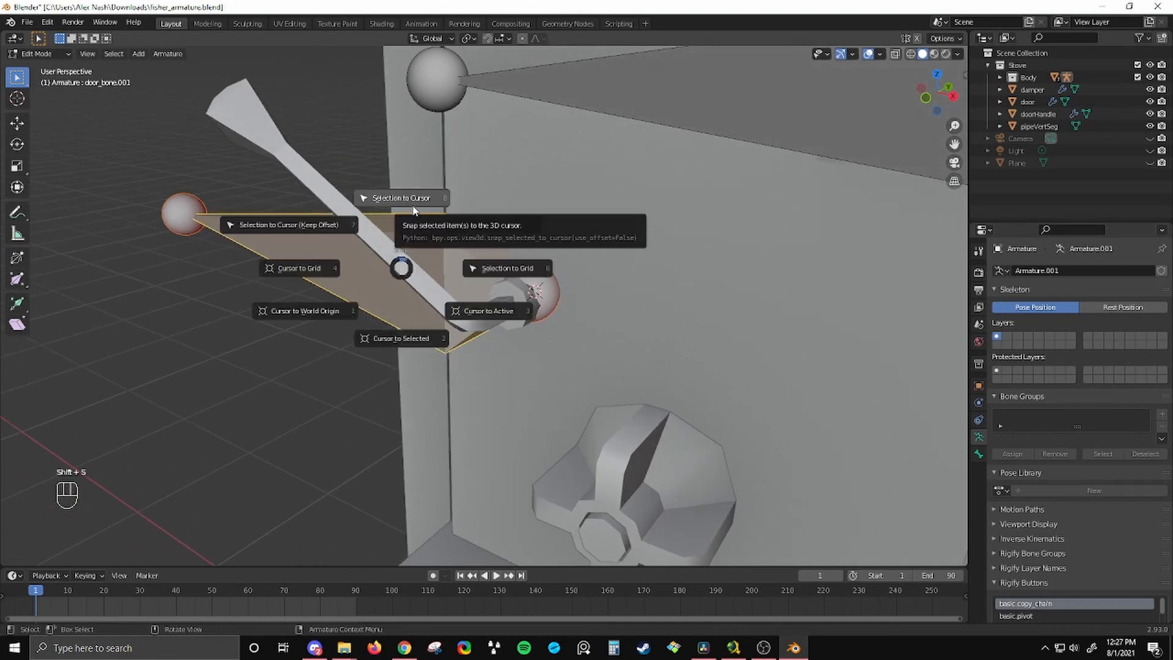
click(413, 210)
- Move the handle bone about -4.75" along Y, out in front of the door, working in right view
middle_drag(413, 208, 504, 335)
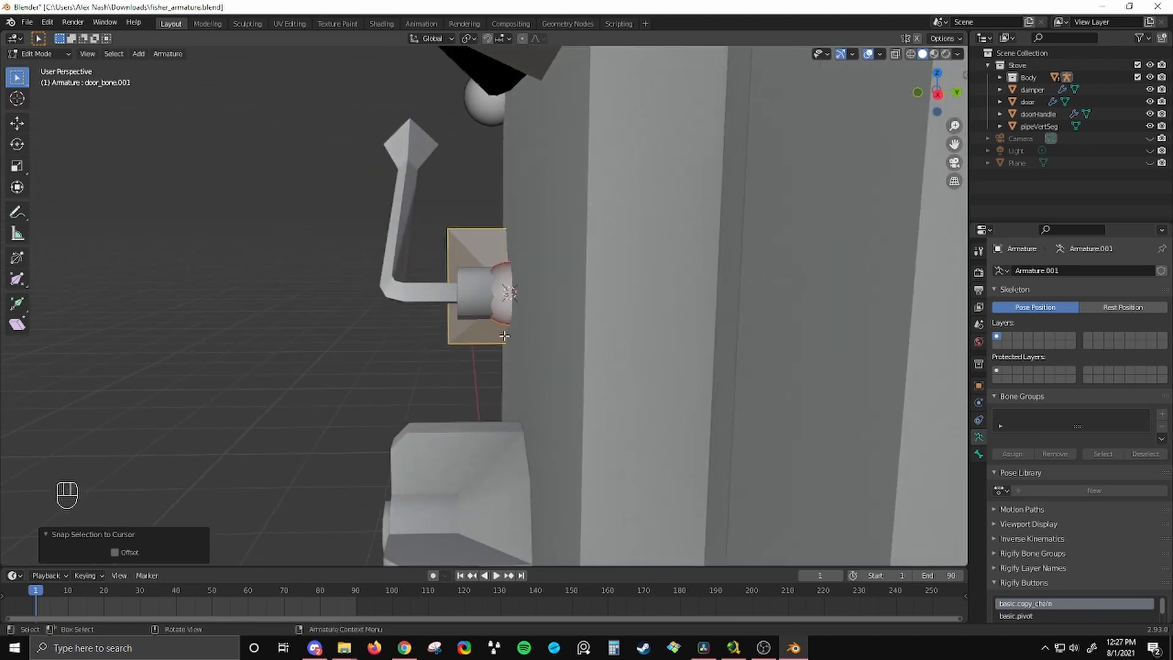
key(KP_1)
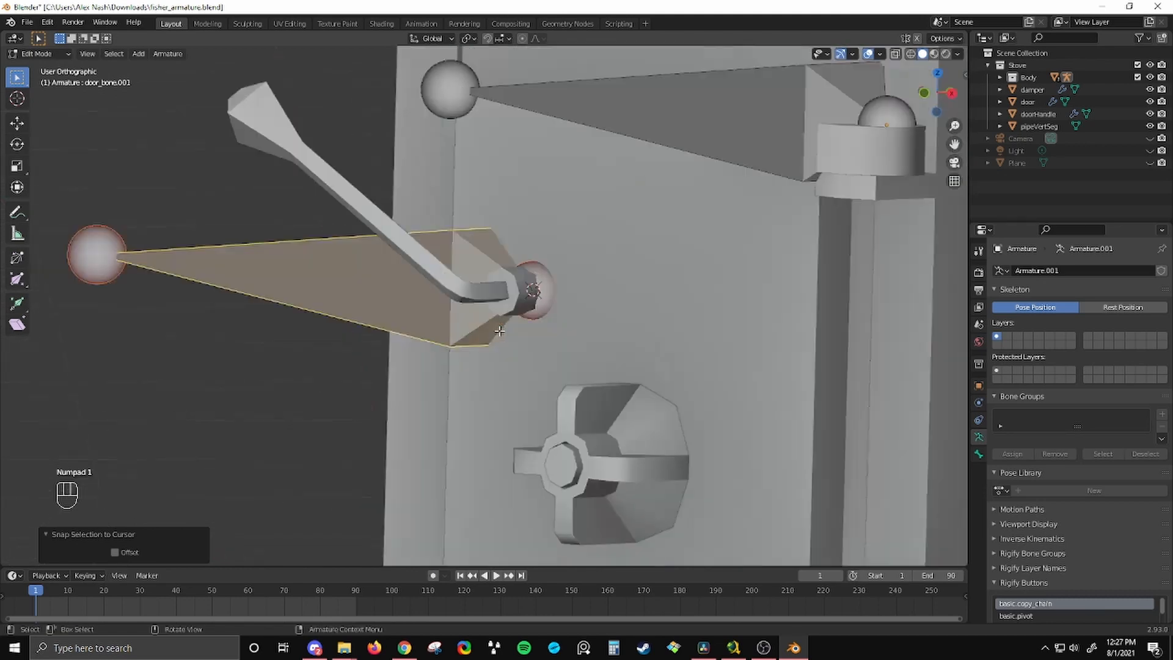
key(KP_3)
shift+middle_drag(456, 344, 521, 350)
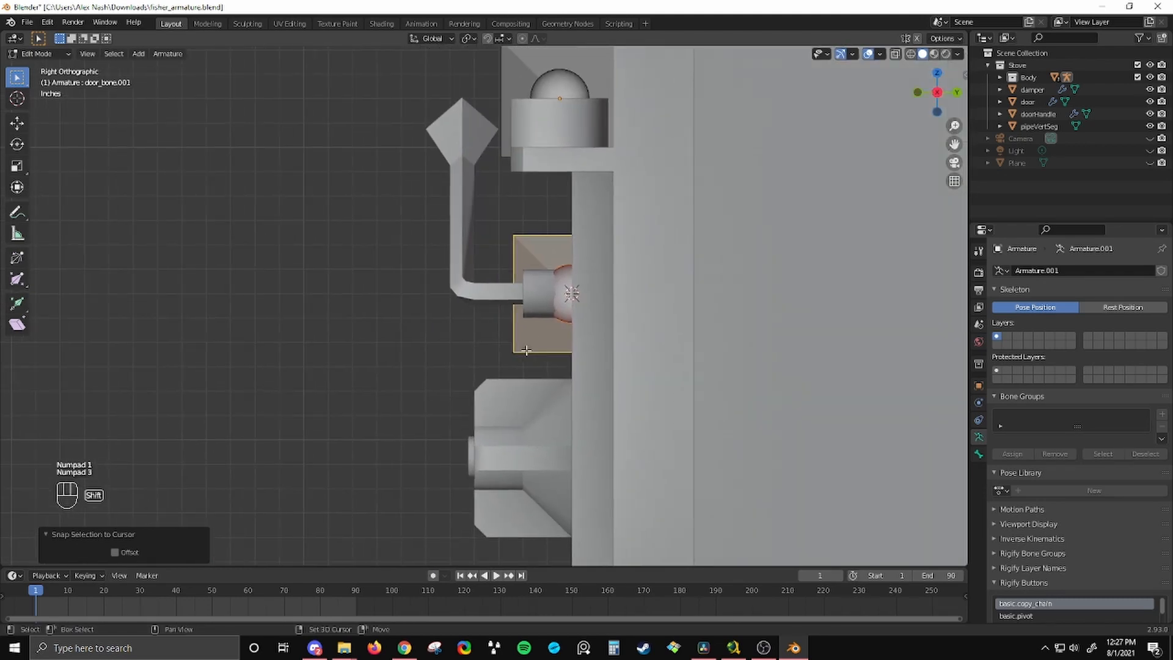
key(g)
key(y)
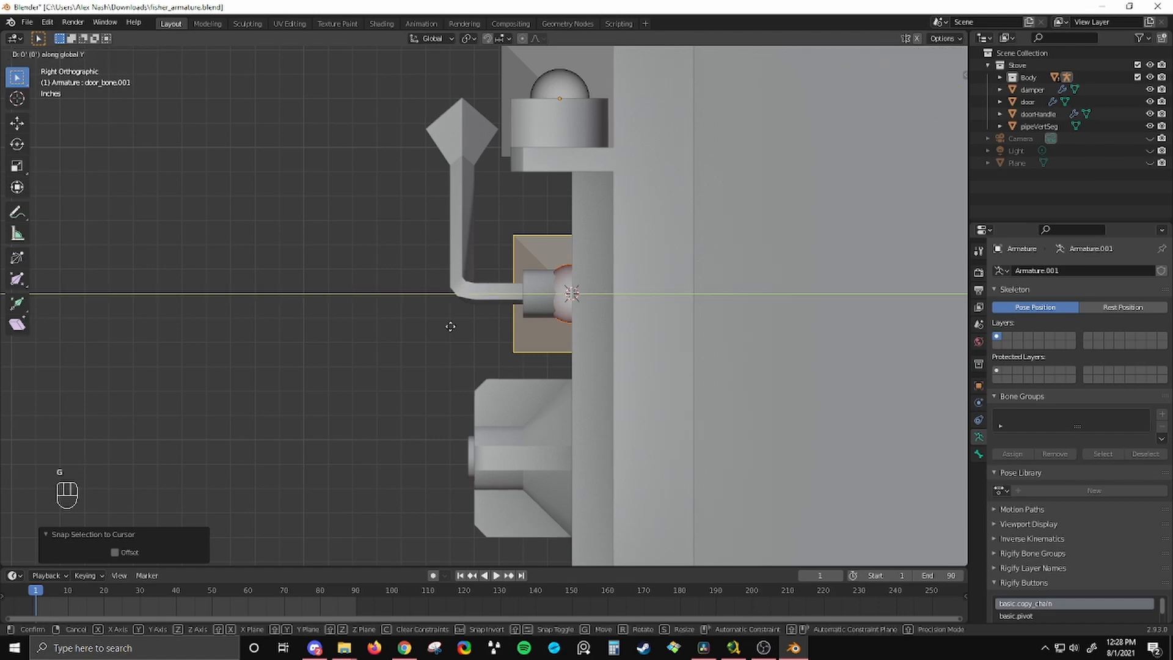
click(335, 314)
- In front view, move the handle bone's tip onto the end of the handle, about 1' 0.4" along X and 6.7" along Z
key(KP_1)
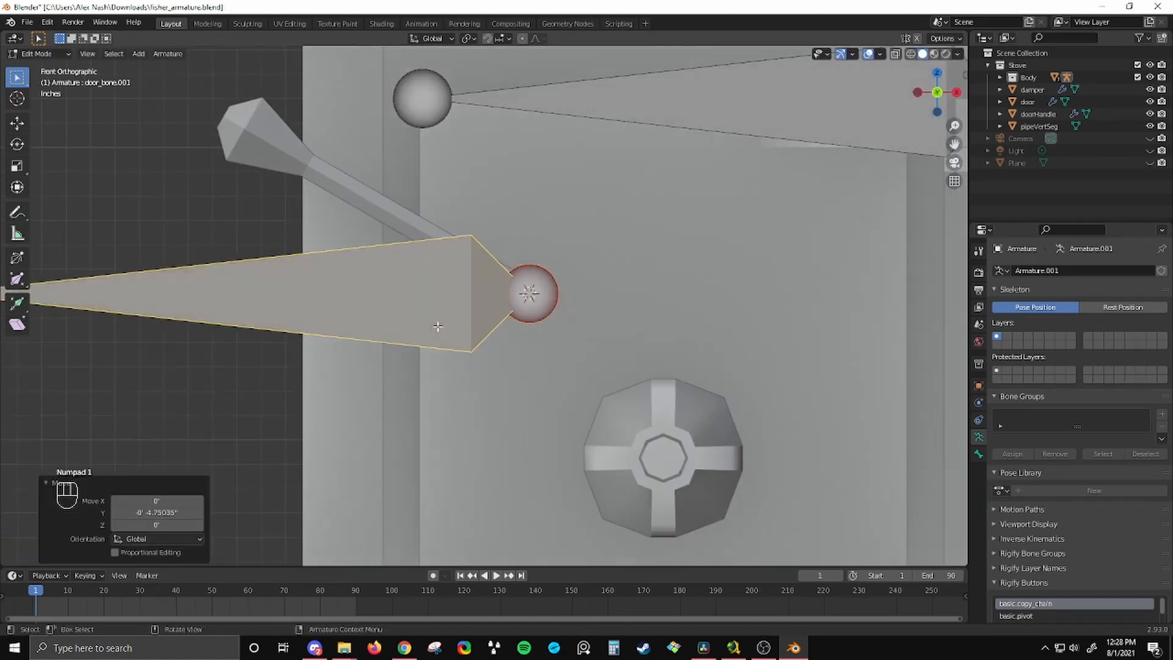
click(238, 297)
scroll(238, 297, up, 2)
shift+middle_drag(285, 300, 344, 302)
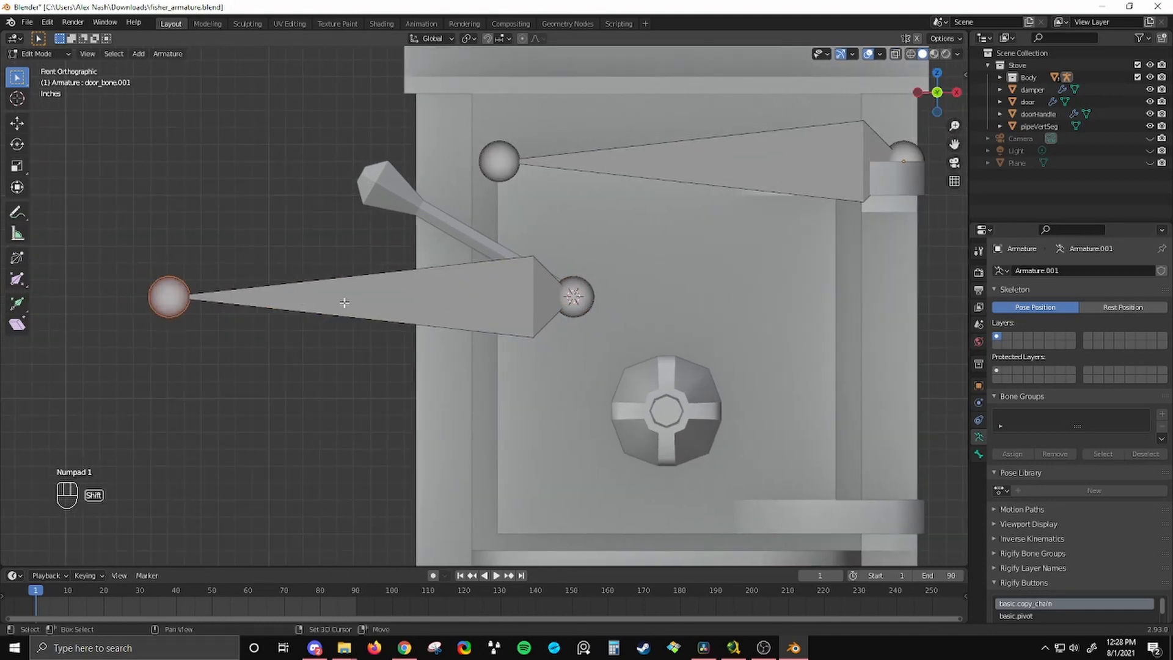
shift+middle_drag(145, 286, 214, 307)
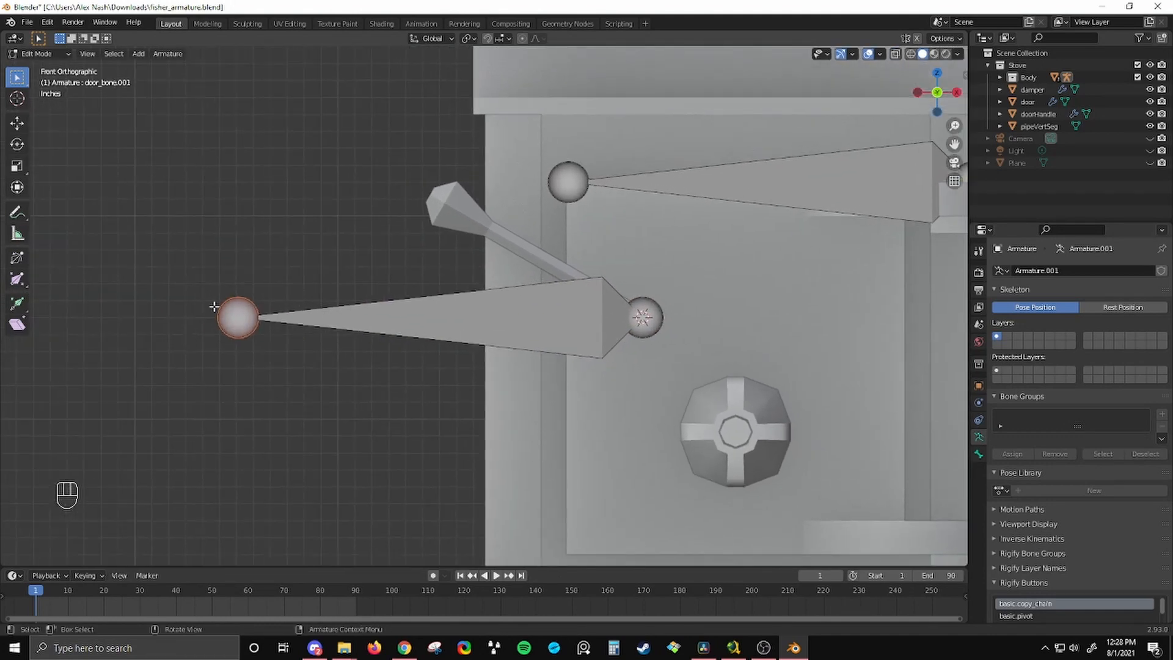
key(g)
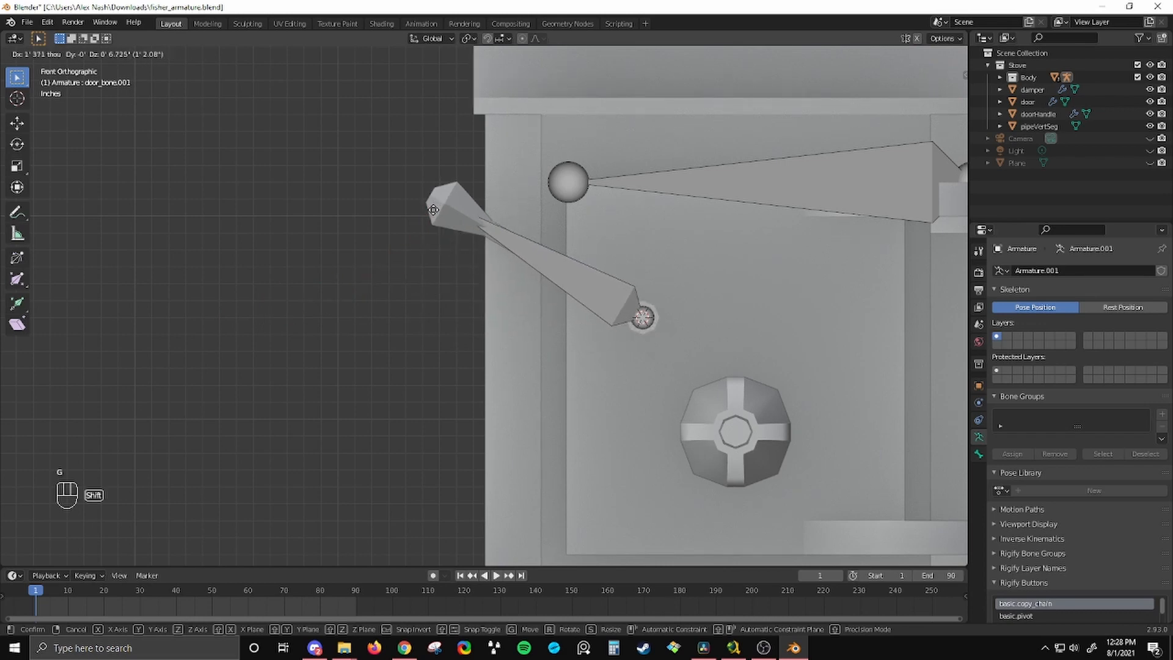
click(435, 208)
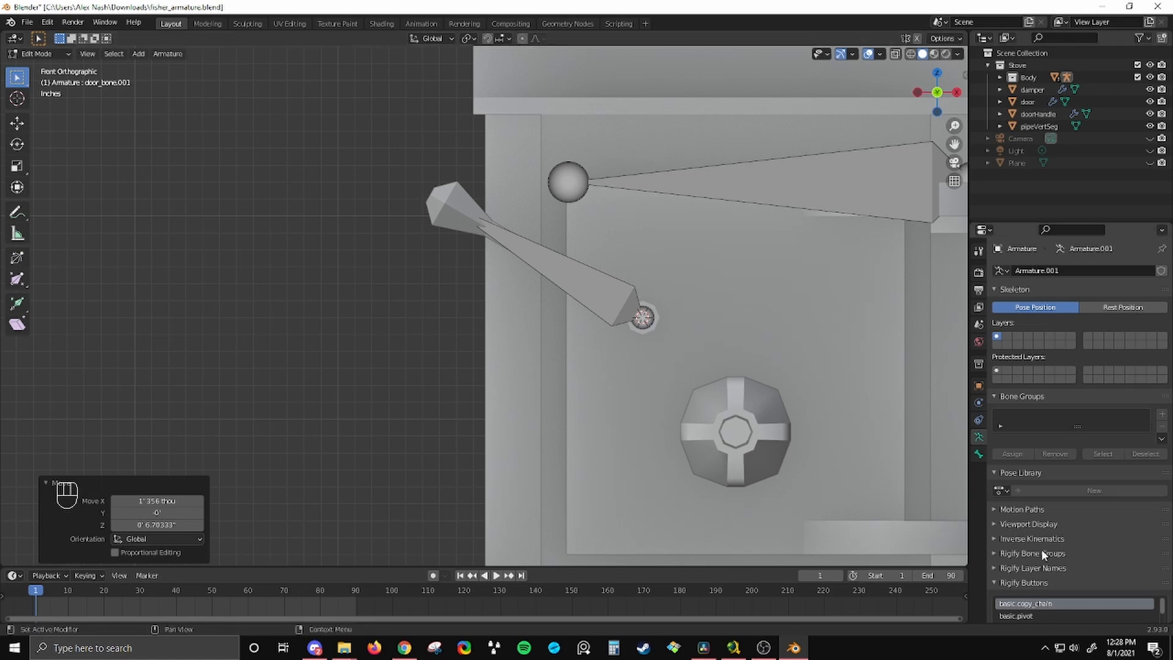
- Enable In Front in the armature's viewport display so the bones draw over the stove
scroll(1041, 549, down, 2)
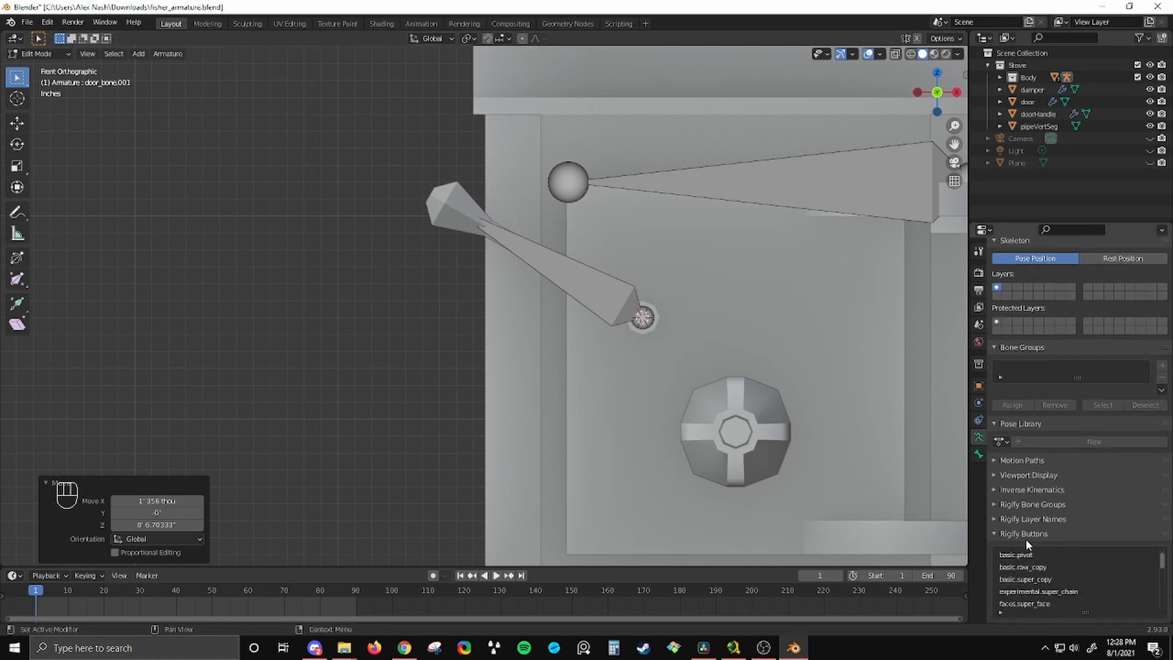
click(994, 475)
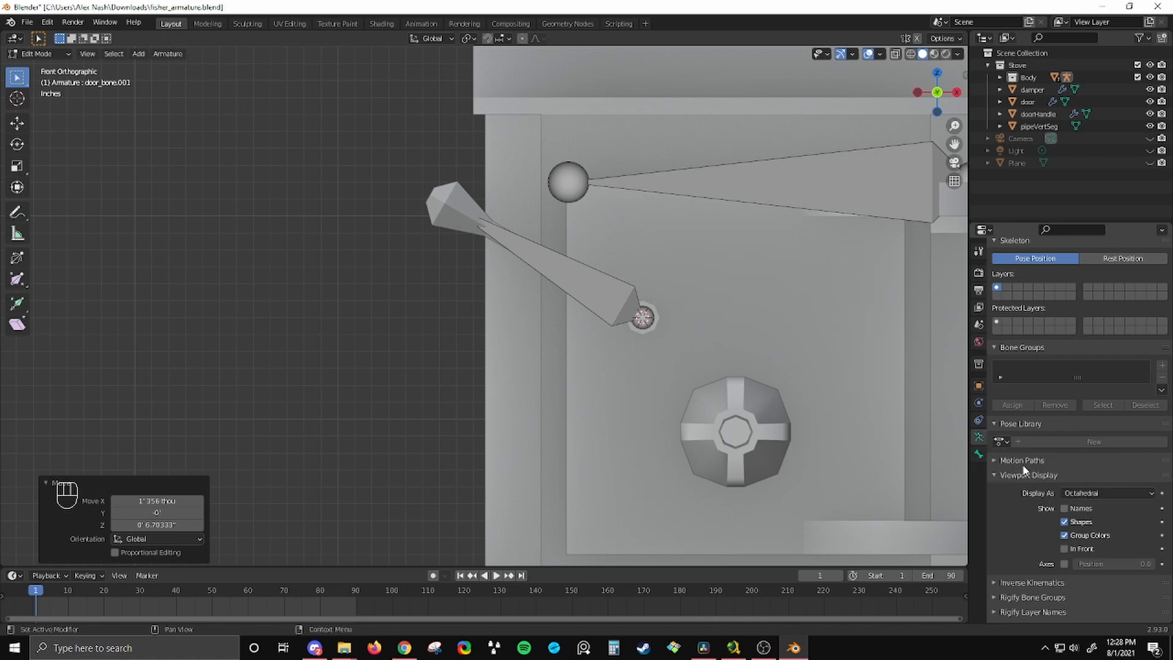
click(1065, 548)
- Duplicate the door bone for the damper and place the copy about -1' 6.4" along X and -1' 4" along Z
scroll(567, 347, down, 1)
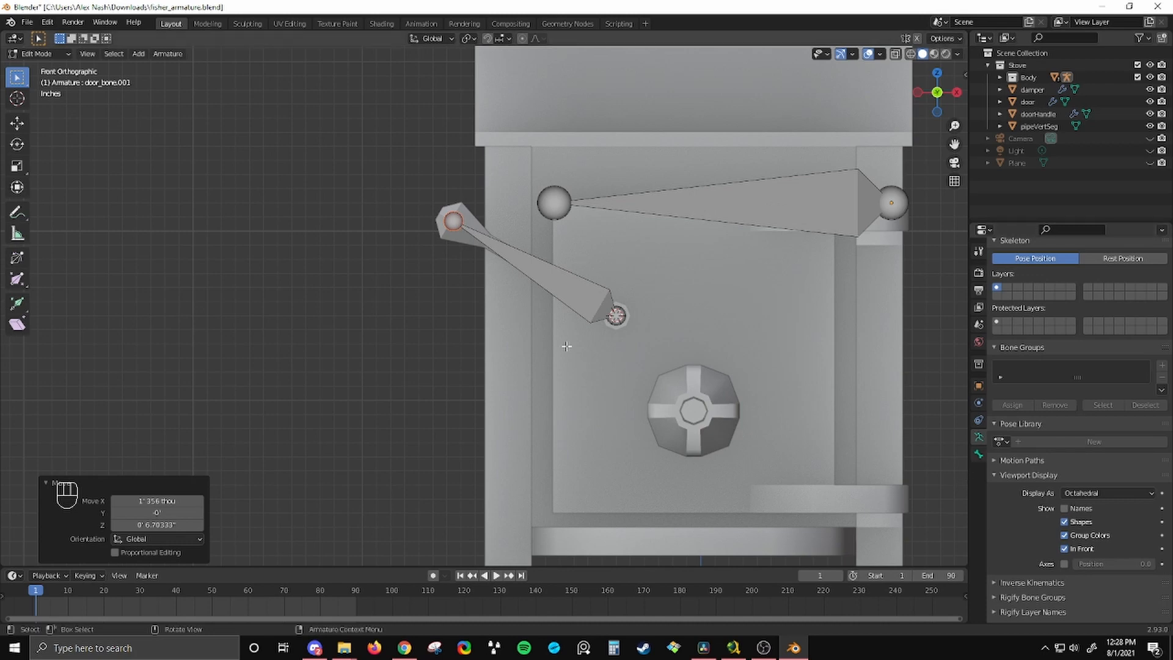
scroll(575, 349, down, 3)
scroll(587, 350, up, 2)
shift+click(645, 244)
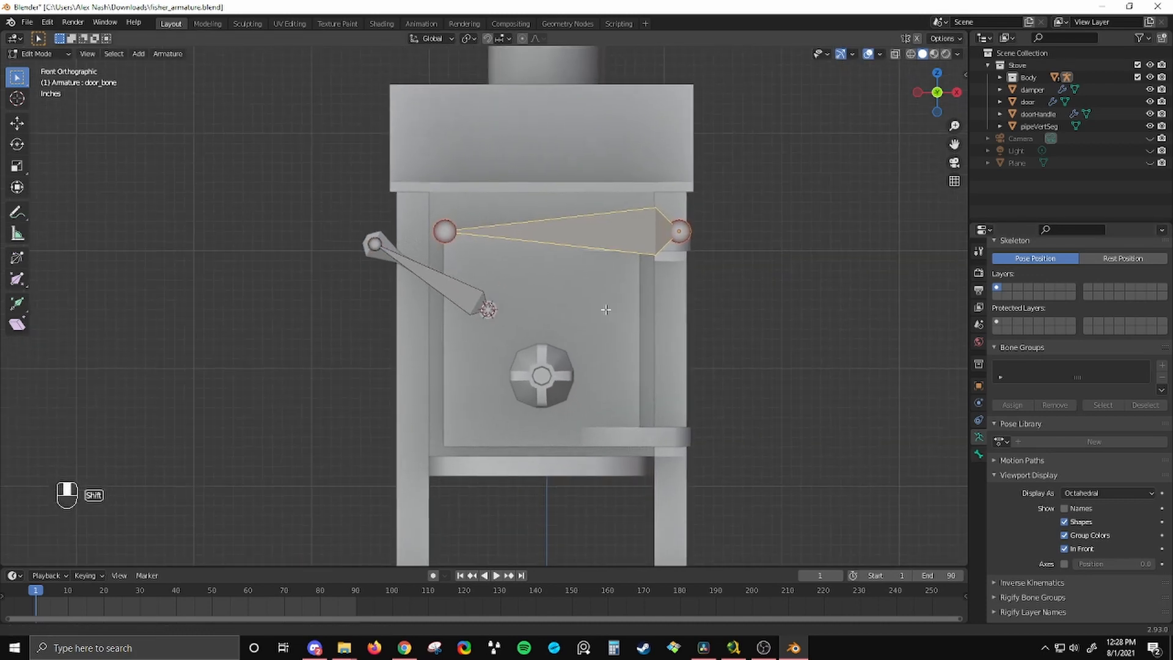
key(shift+d)
click(433, 483)
scroll(633, 390, up, 2)
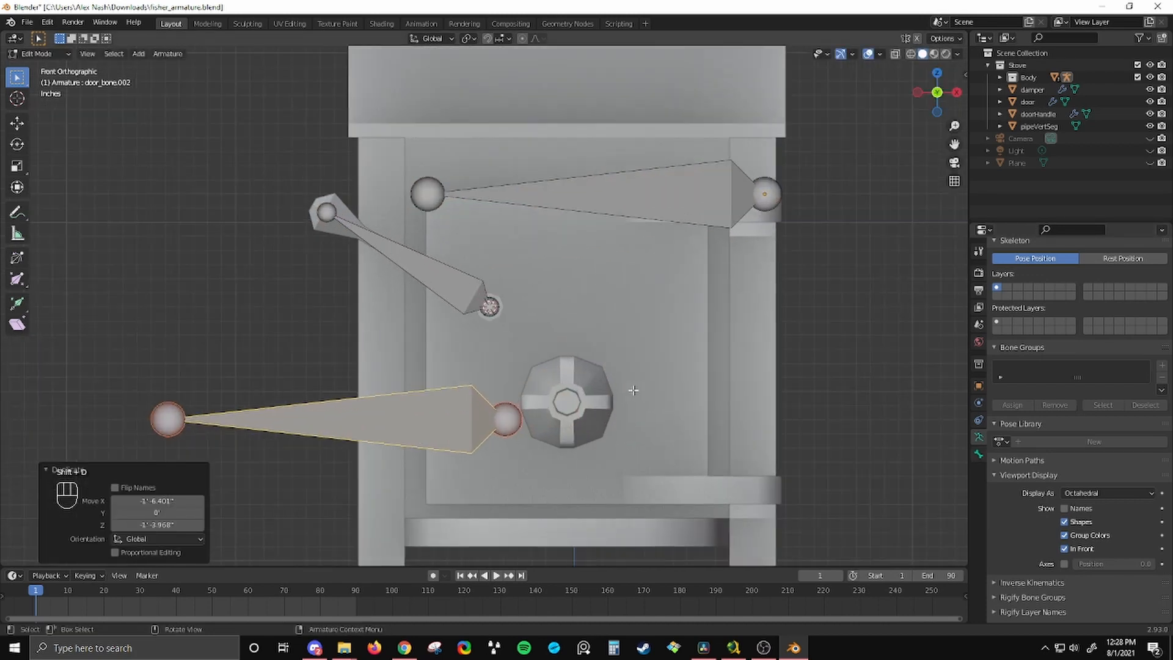
- Snap the 3D cursor to the center of the damper mesh from its Edit Mode, then return to Object Mode
scroll(633, 390, up, 2)
middle_drag(635, 414, 584, 422)
key(Tab)
click(620, 424)
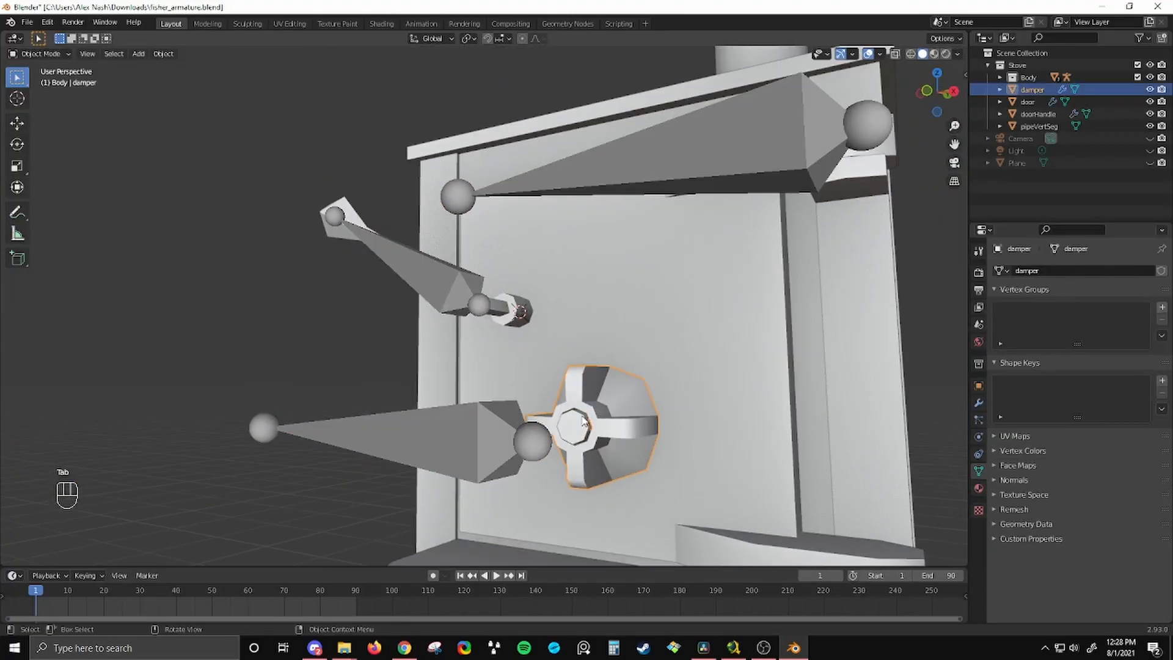
key(Tab)
middle_drag(634, 390, 649, 438)
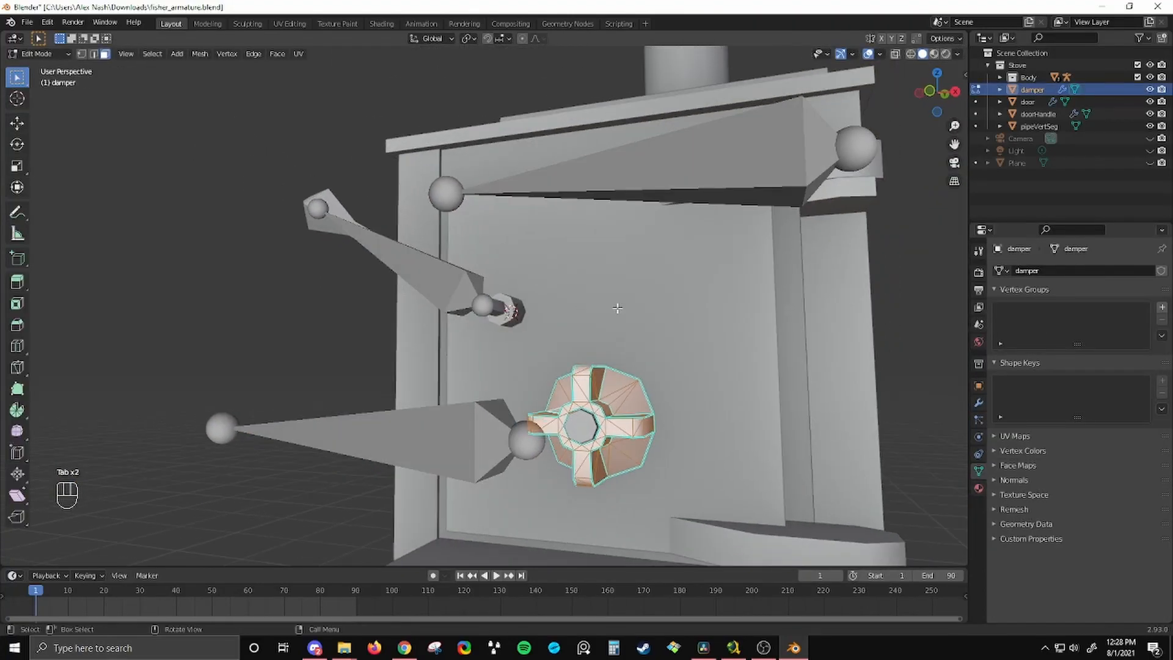
key(shift+s)
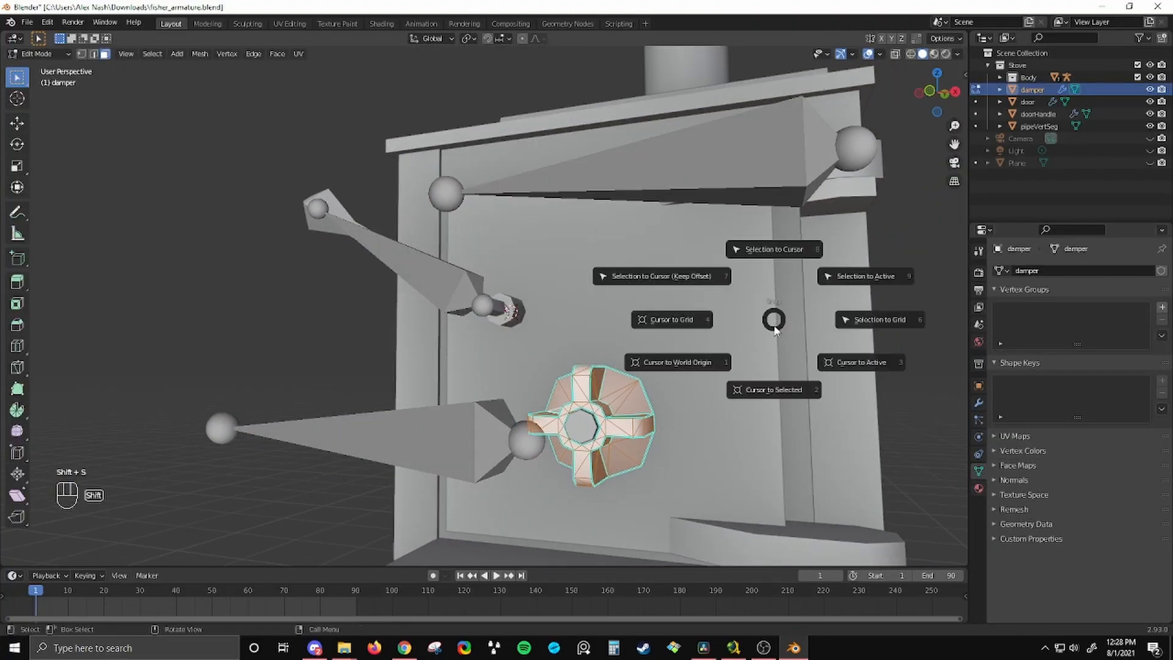
click(775, 391)
key(alt+a)
key(Tab)
- In the armature's Edit Mode, snap the damper bone to the 3D cursor at the center of the damper
middle_drag(646, 408, 617, 421)
click(442, 455)
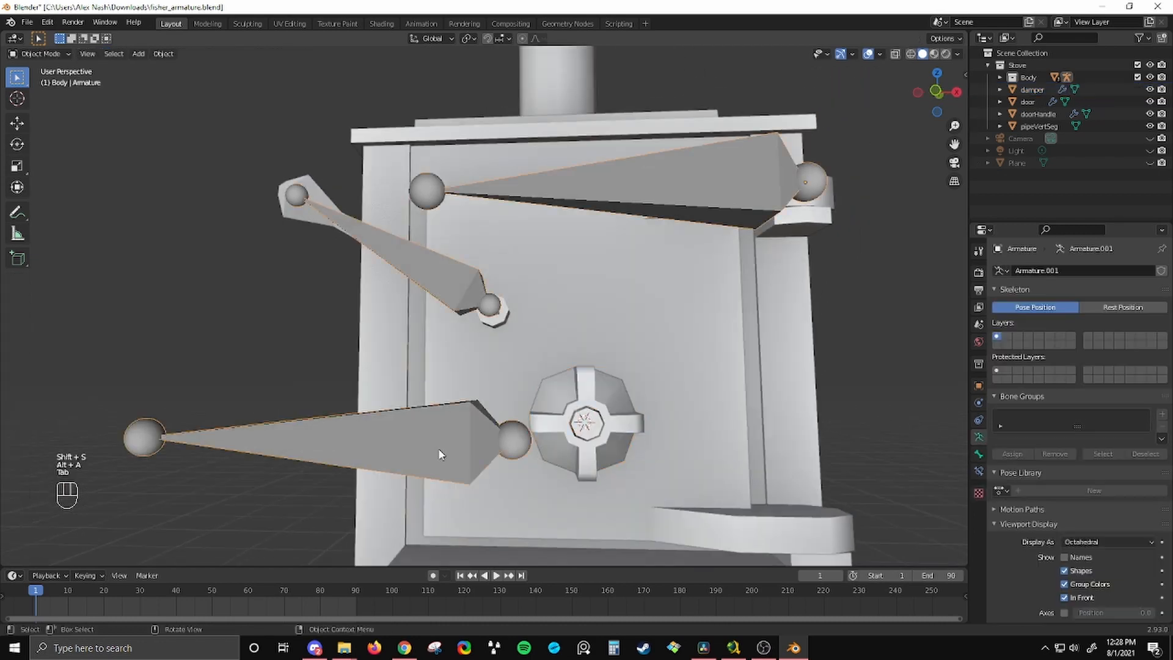
key(Tab)
click(467, 435)
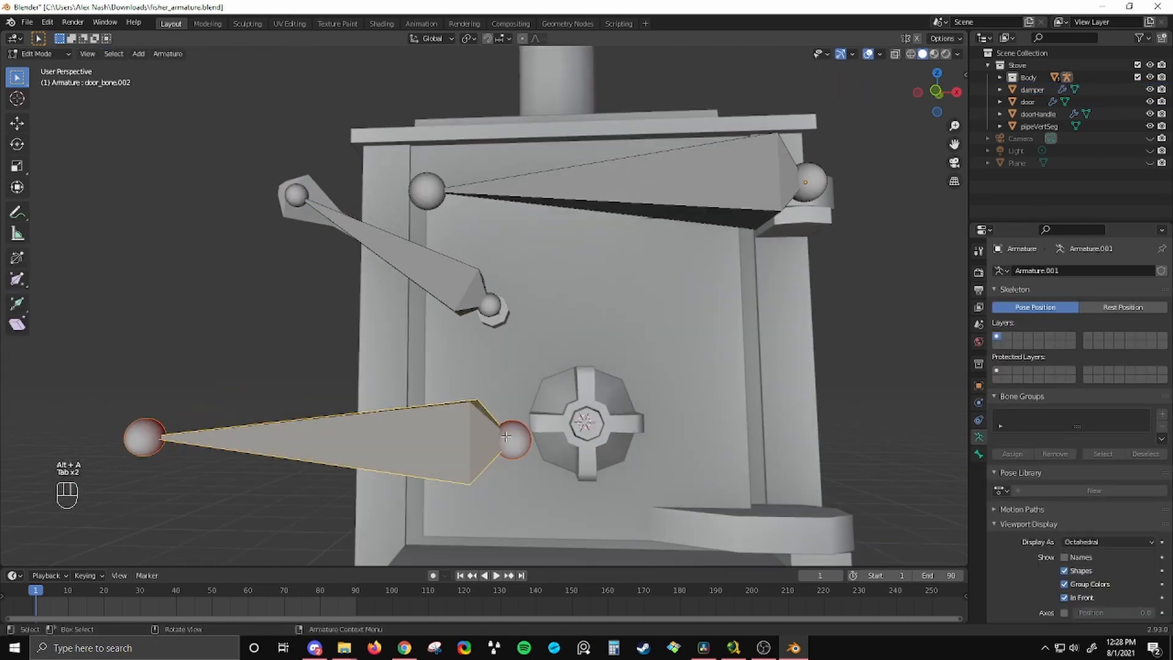
key(shift+s)
click(556, 365)
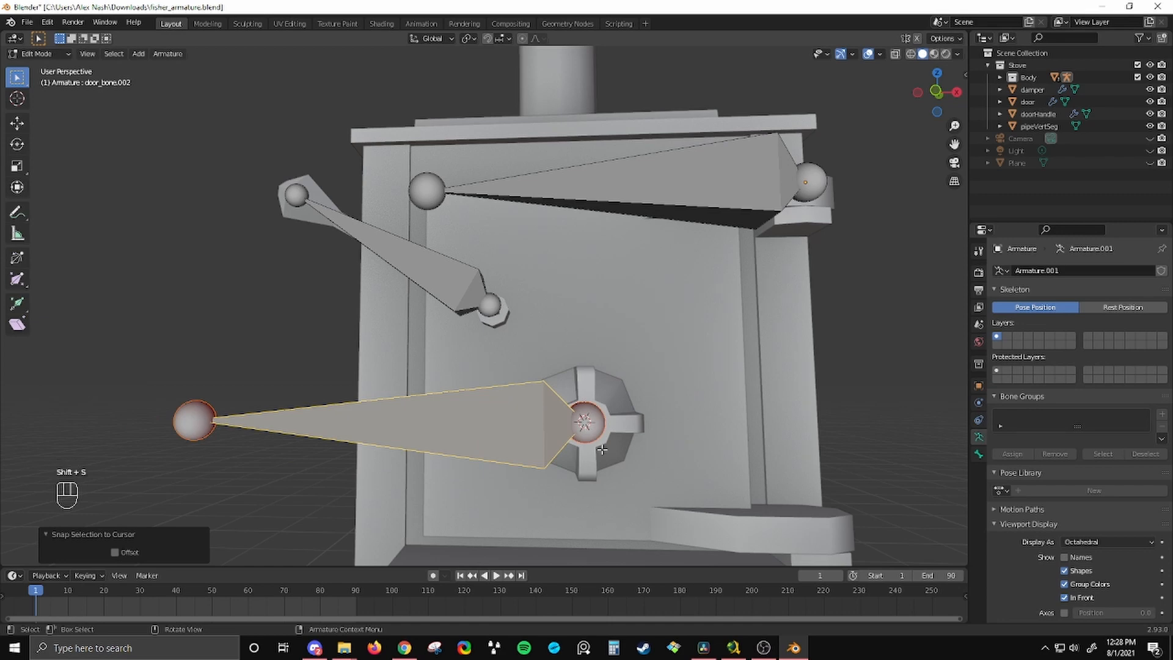
- In right view, rotate the damper bone 90° about the global Z axis
key(KP_3)
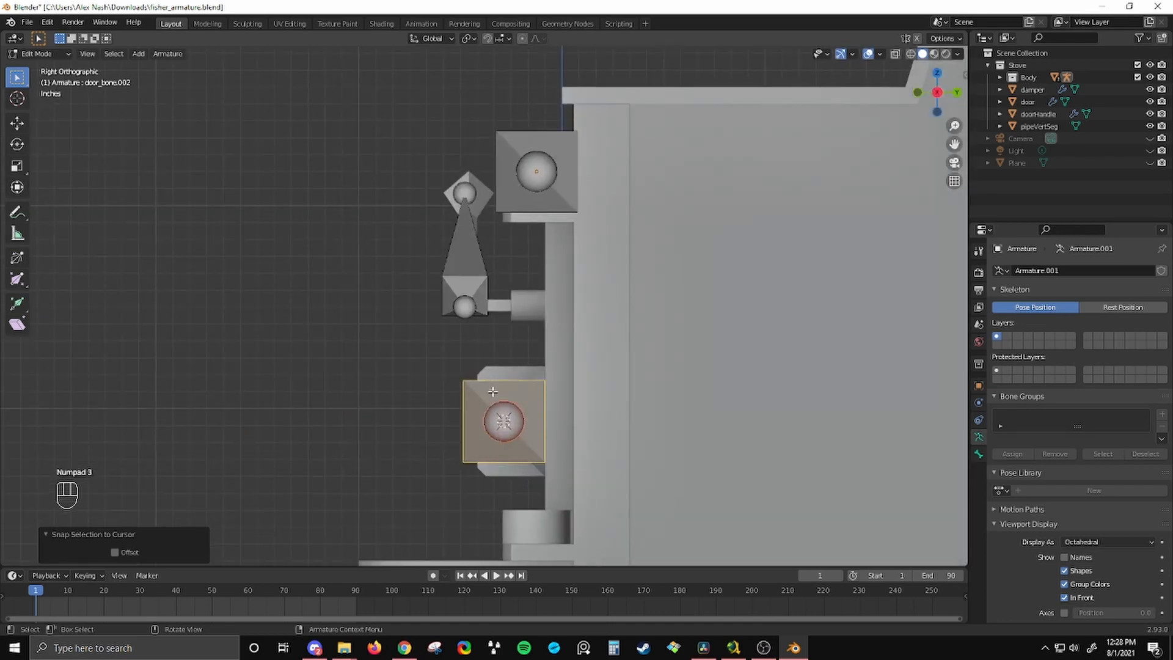
key(r)
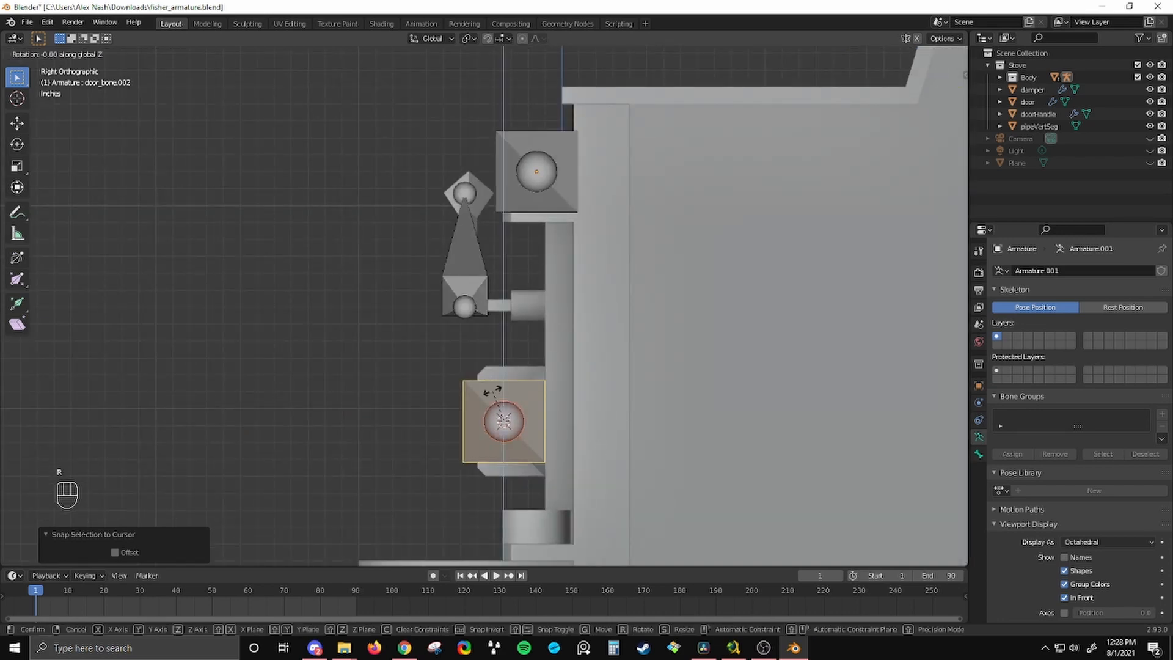
text(90)
key(Return)
scroll(492, 391, up, 1)
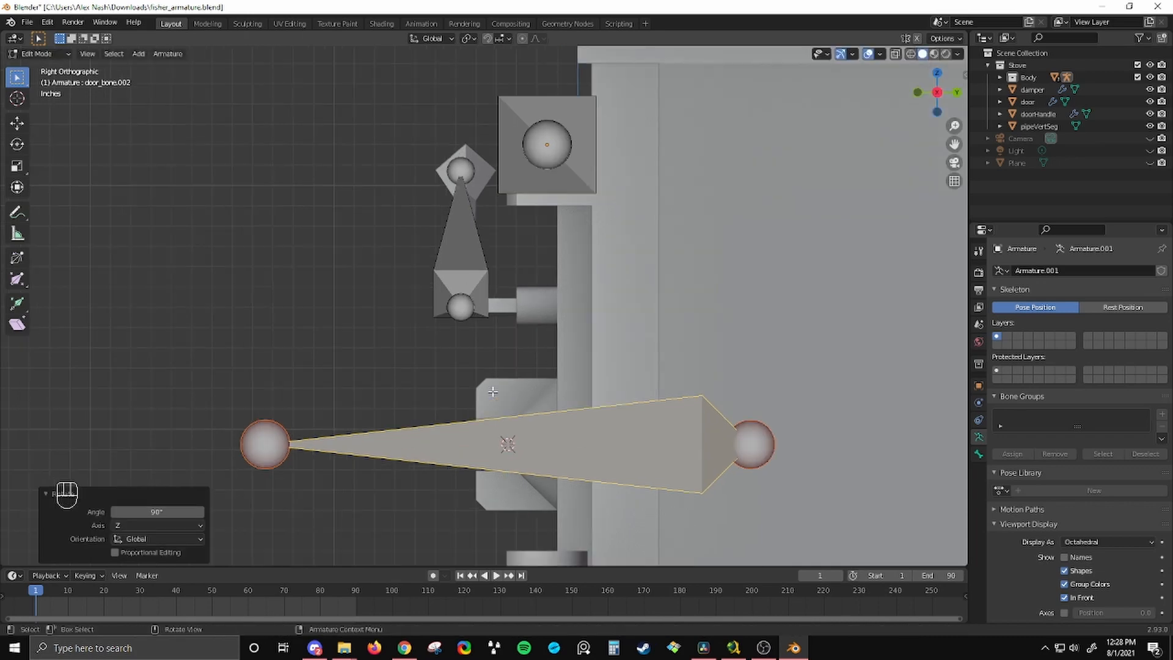
- With X-ray on, shorten the damper bone by moving its base about -7.9" and its tip about 10.4" along Y
shift+scroll(821, 200, down, 3)
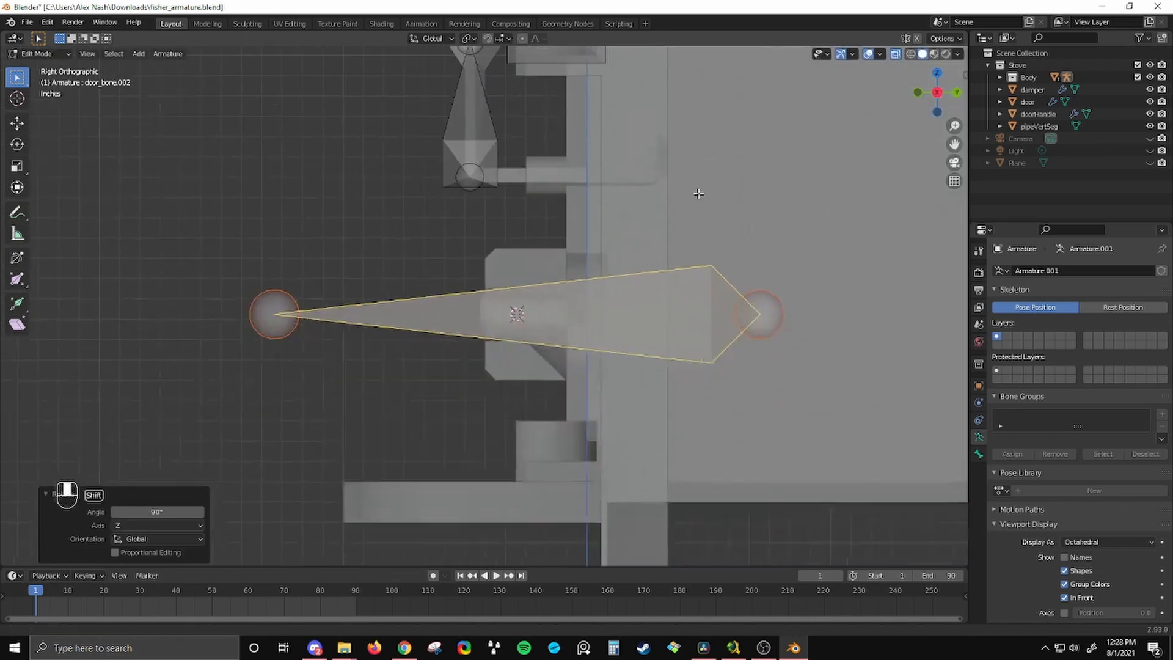
scroll(697, 194, up, 2)
scroll(798, 258, down, 1)
click(834, 256)
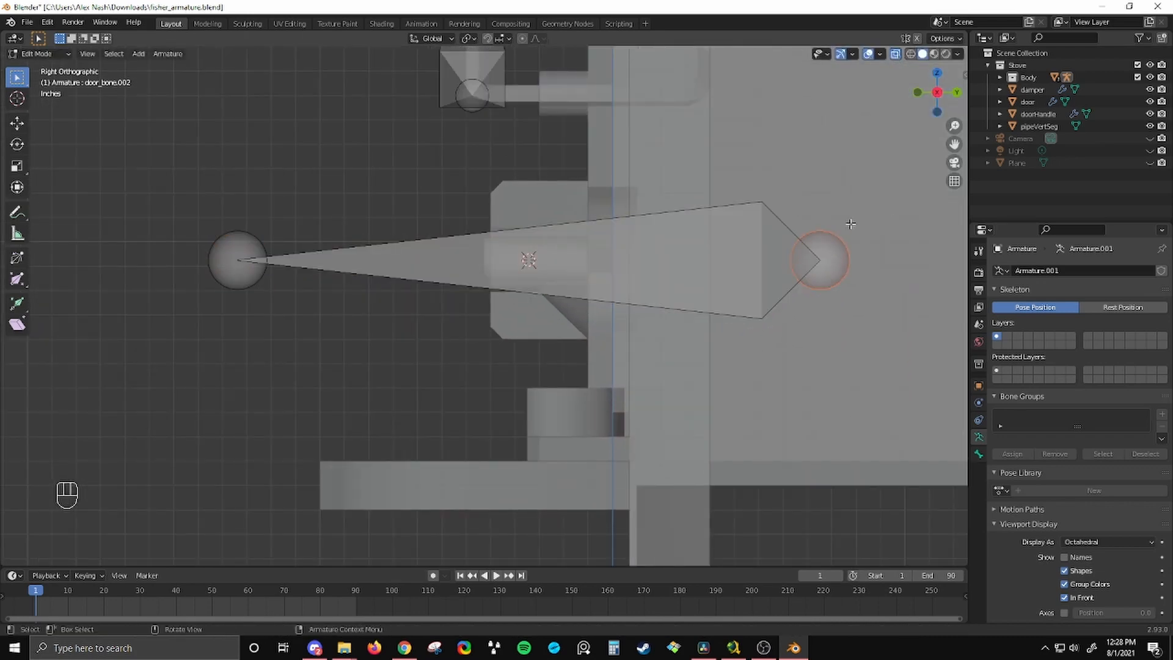
key(g)
key(y)
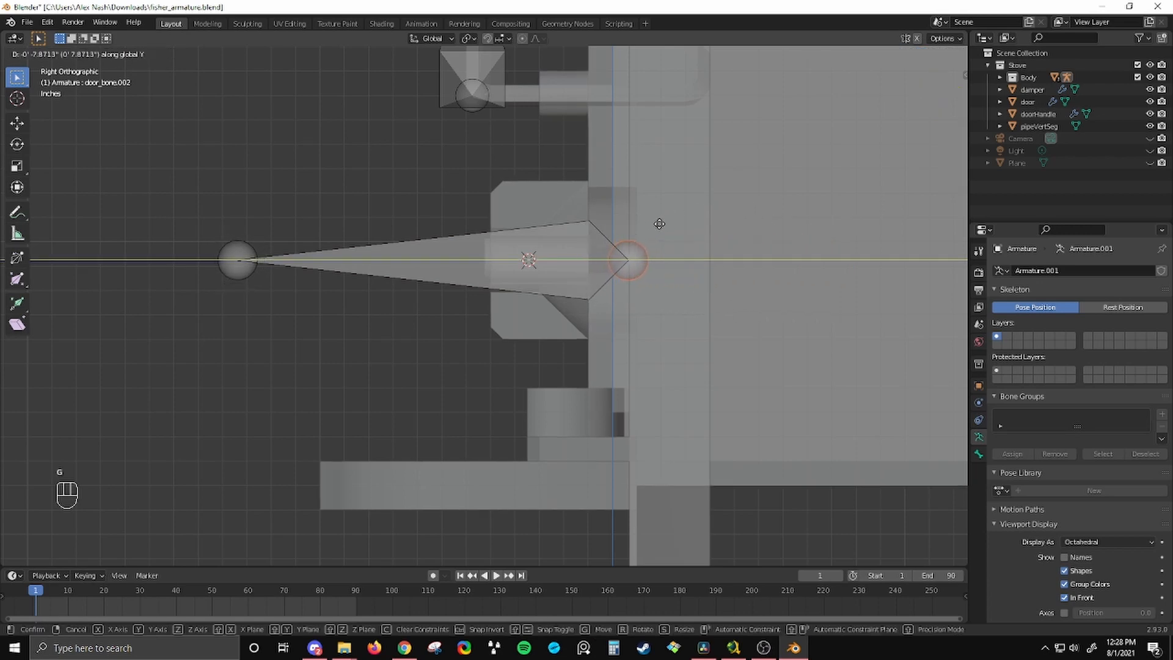
click(655, 223)
click(233, 267)
key(g)
key(y)
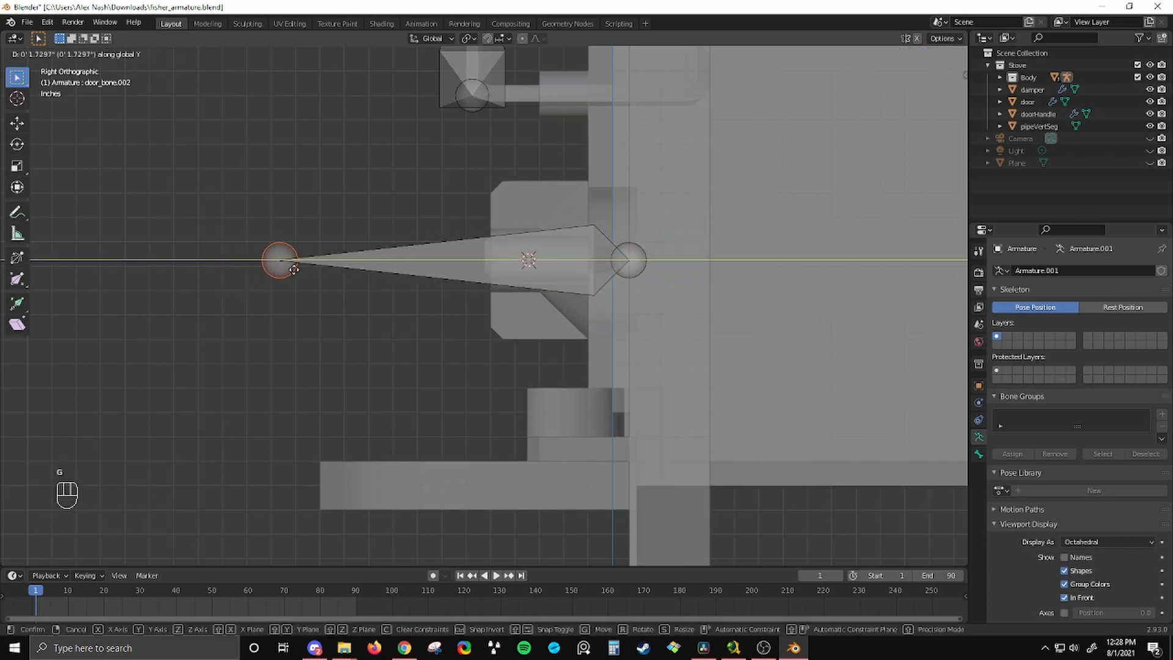
click(491, 265)
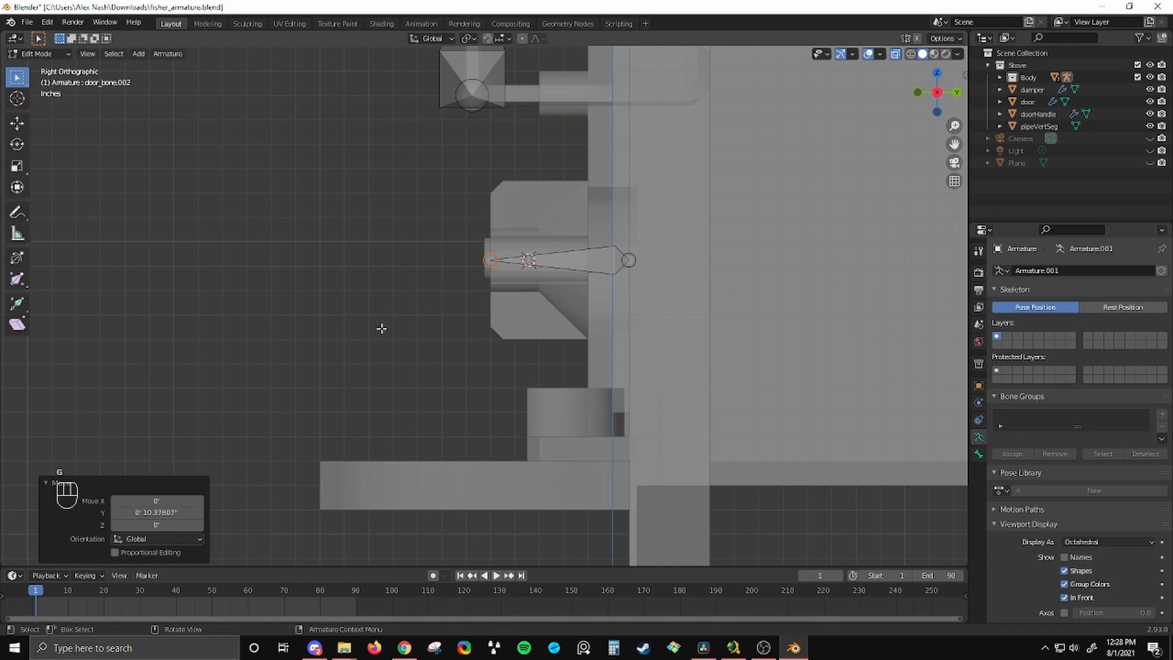
- Snap the whole shortened damper bone to the 3D cursor so its base sits at the damper's center
key(KP_1)
middle_drag(514, 274, 479, 295)
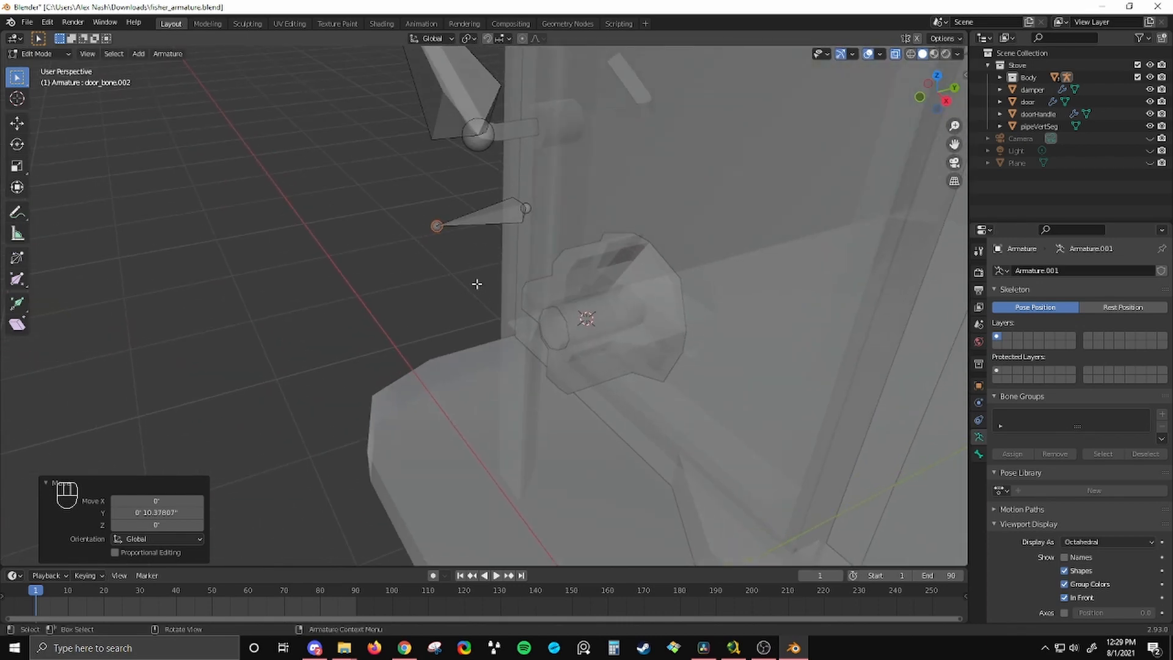
middle_drag(491, 222, 493, 283)
key(shift+s)
click(490, 207)
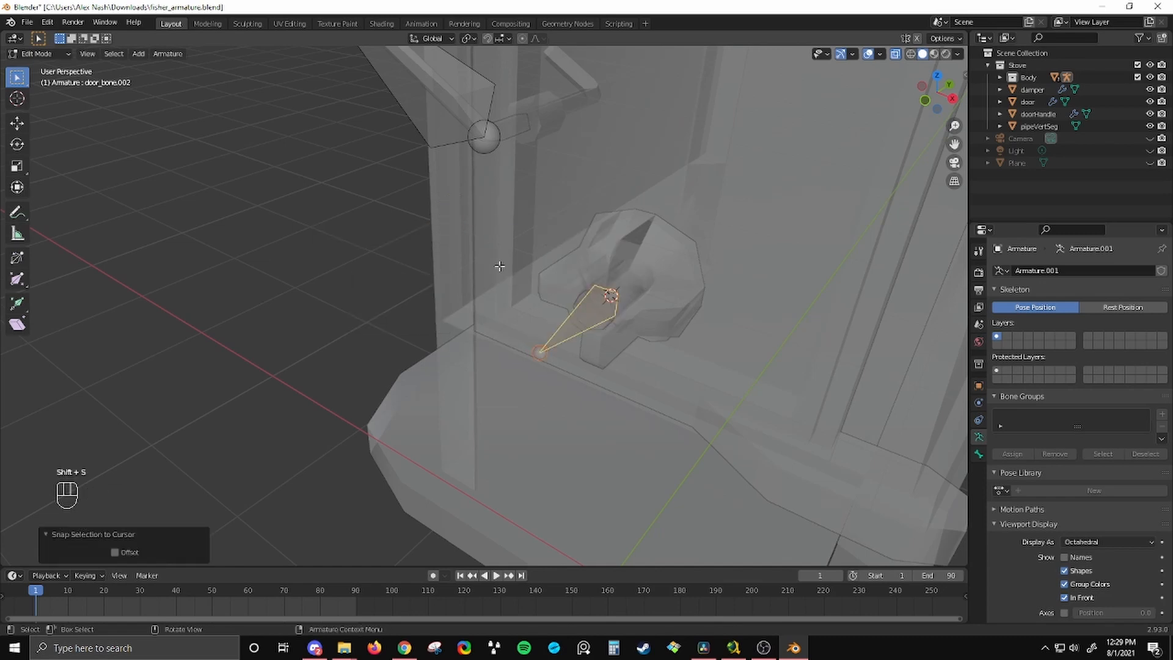
- Move the damper bone about 4.3" along Y into the damper and turn X-ray off
key(KP_3)
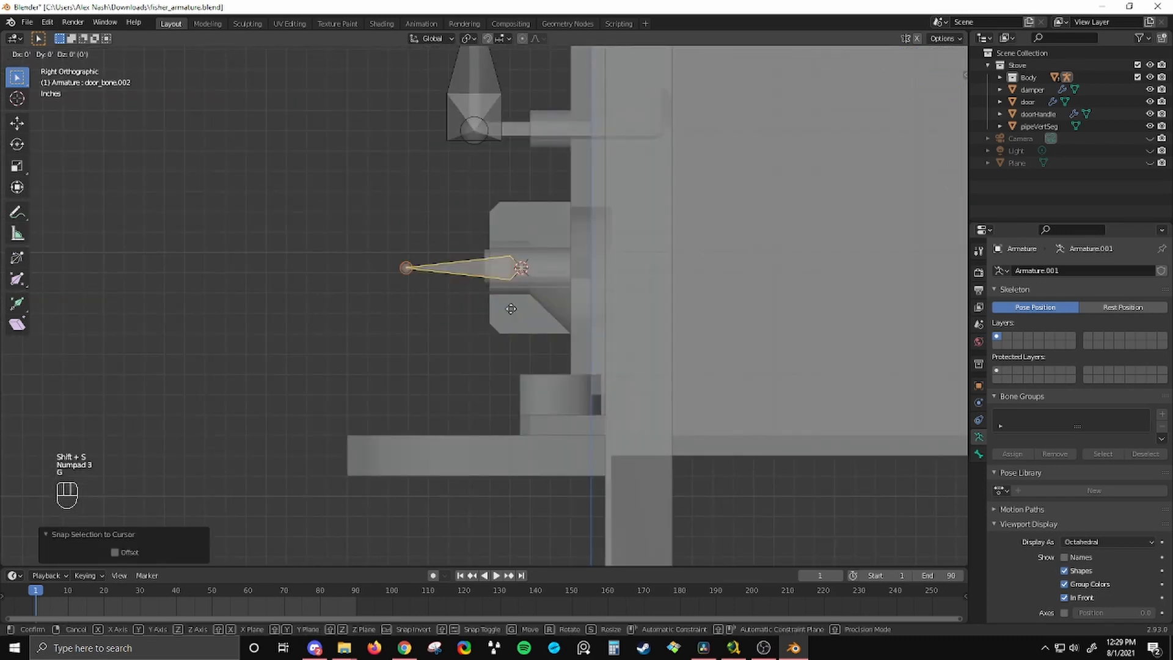
key(g)
key(y)
click(595, 302)
middle_drag(595, 301, 520, 352)
click(895, 54)
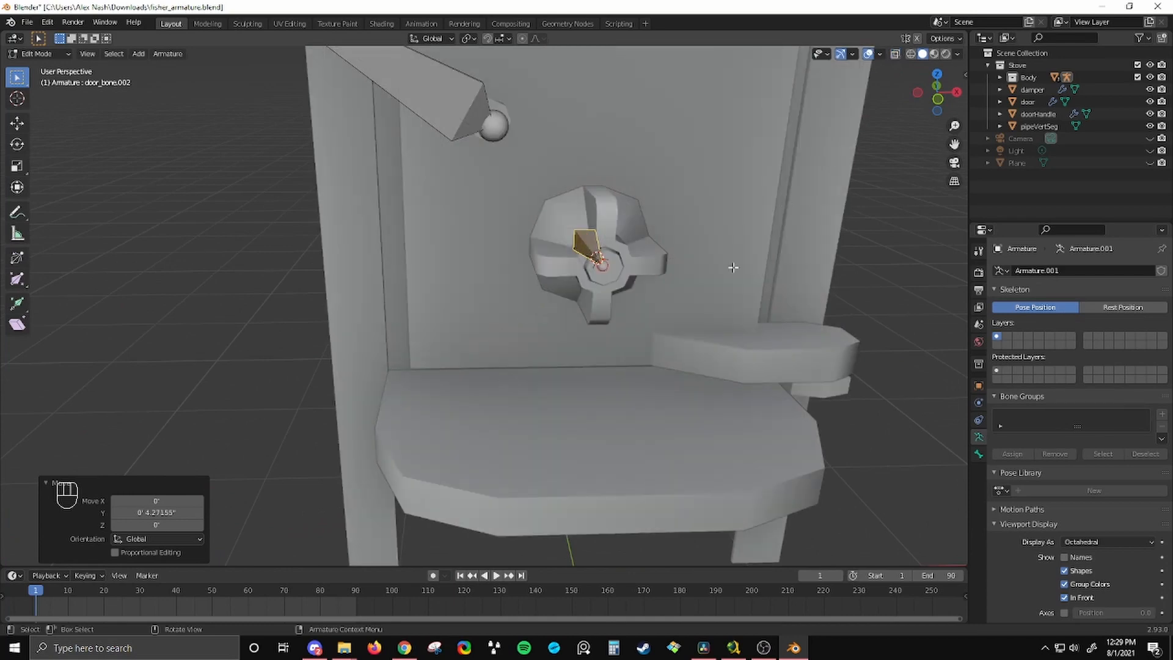
middle_drag(731, 262, 640, 348)
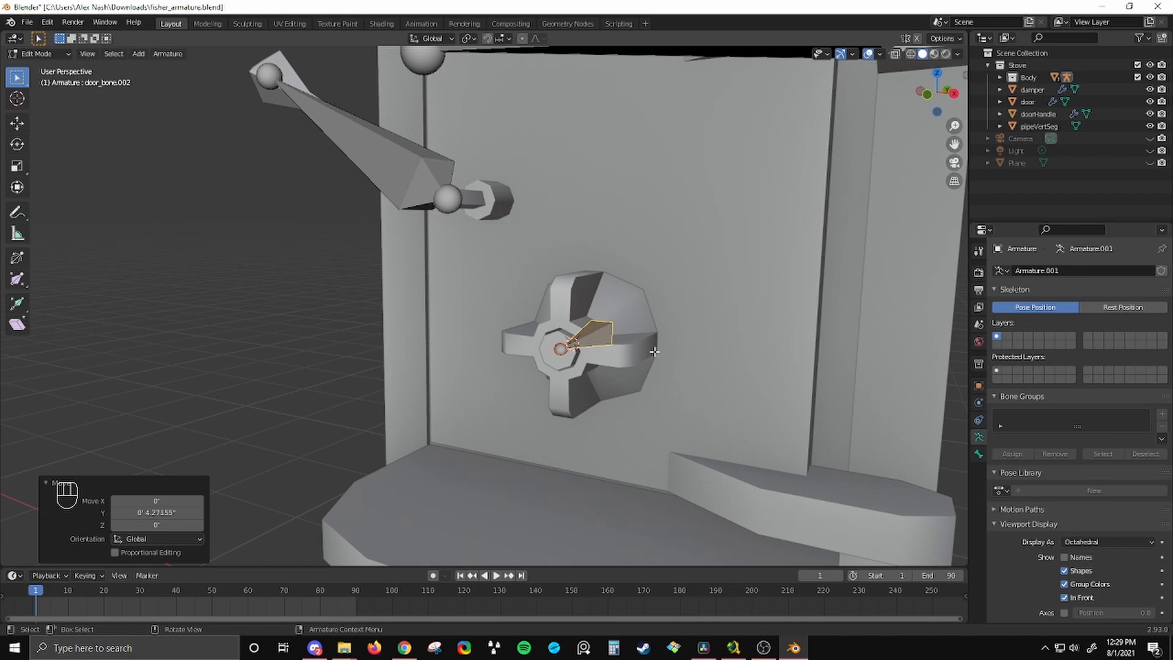
scroll(672, 311, down, 4)
middle_drag(672, 311, 607, 356)
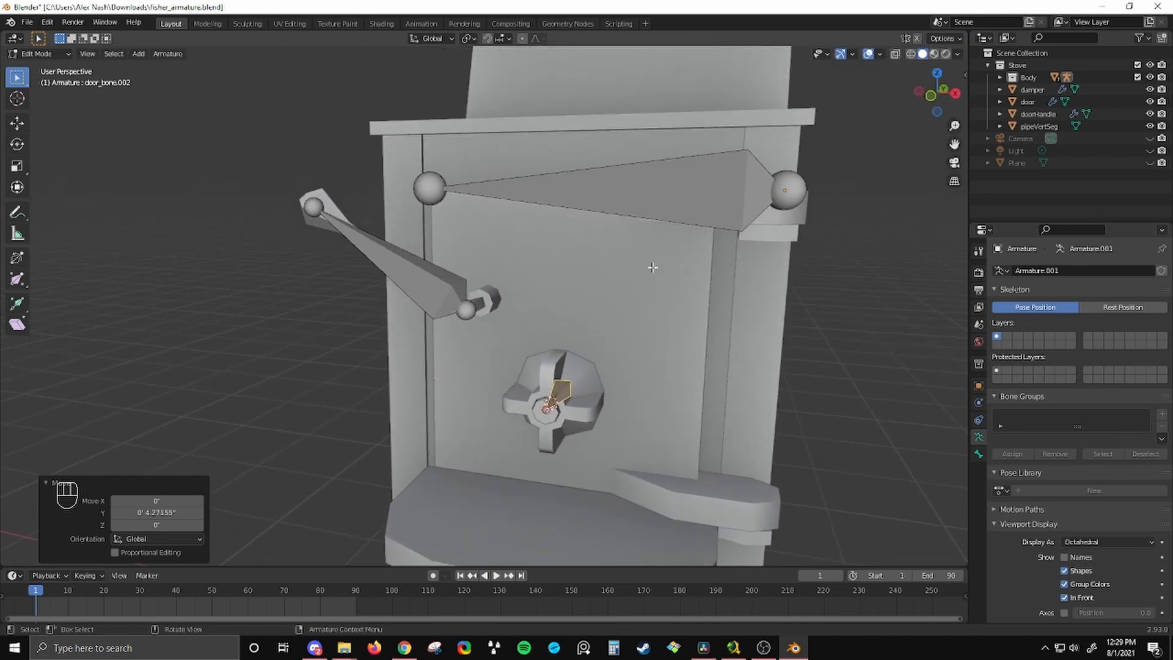
- Parent the door handle bone to the door bone with Keep Offset
click(426, 286)
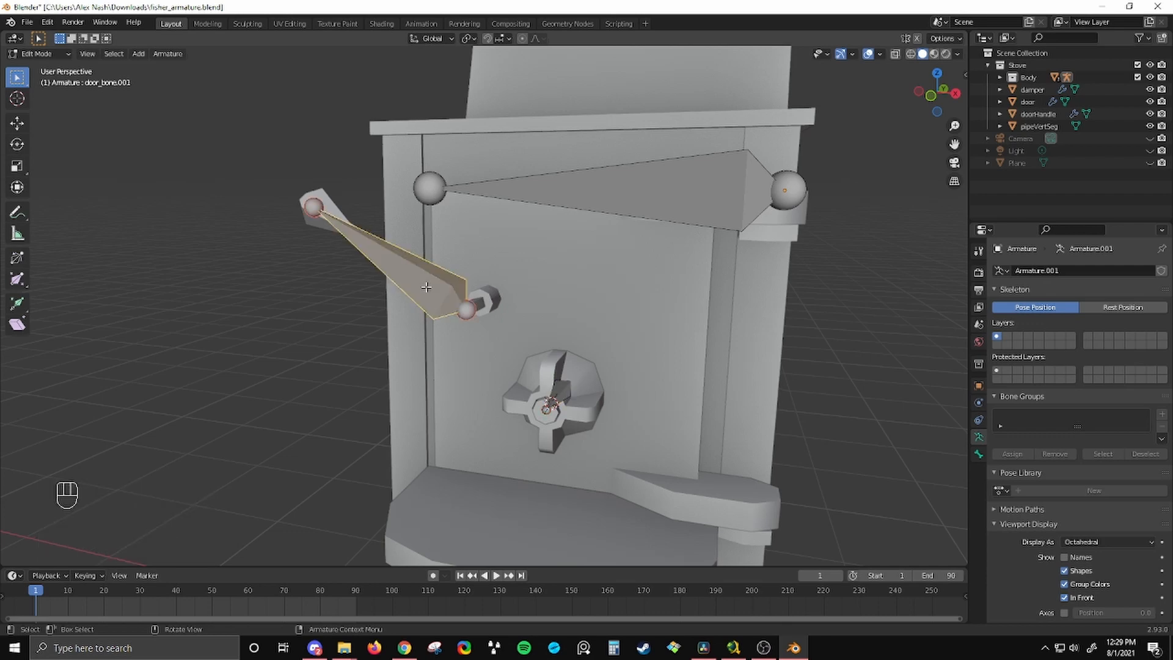
shift+click(614, 198)
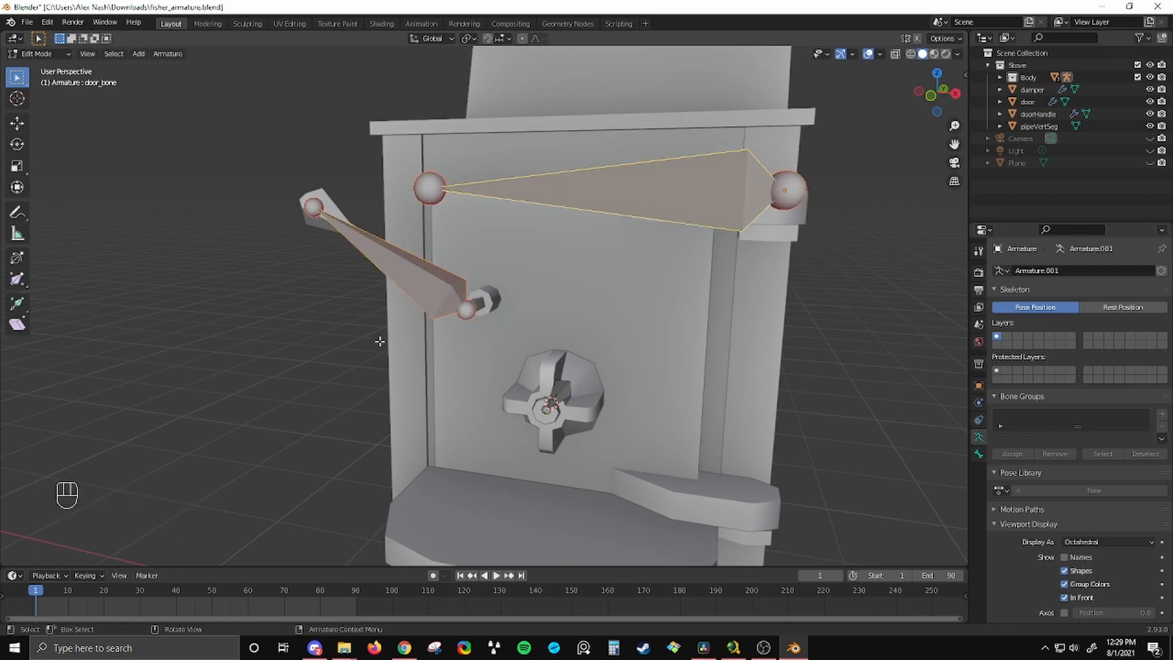
key(ctrl+p)
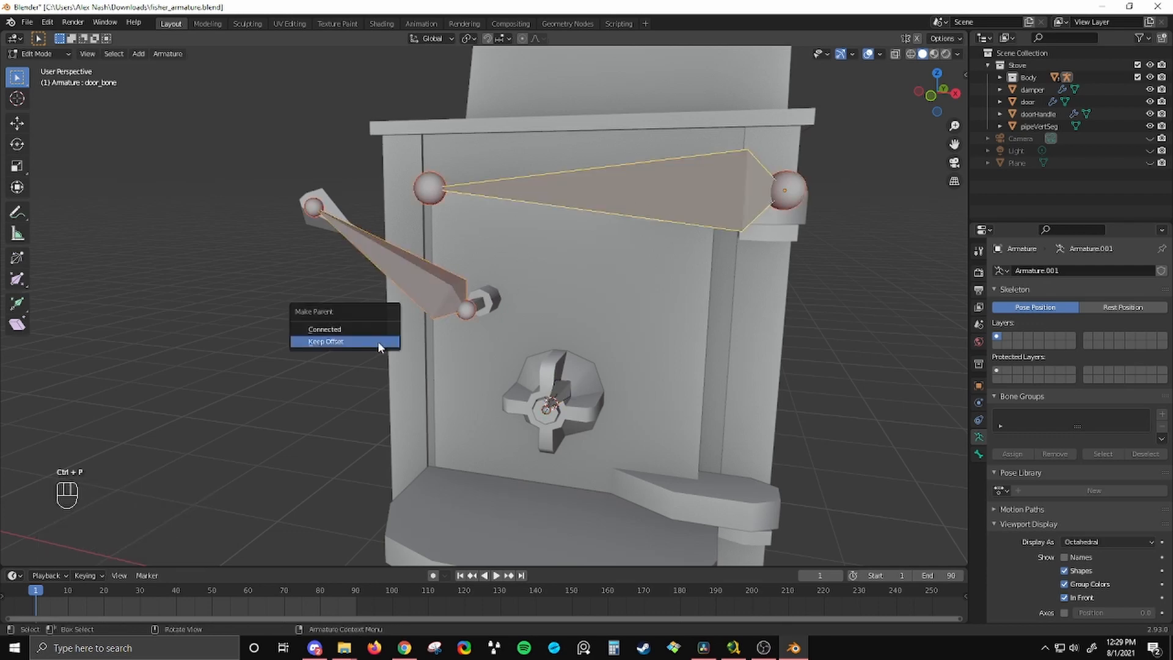
click(378, 340)
- Parent the damper bone to the door bone with Keep Offset
click(569, 396)
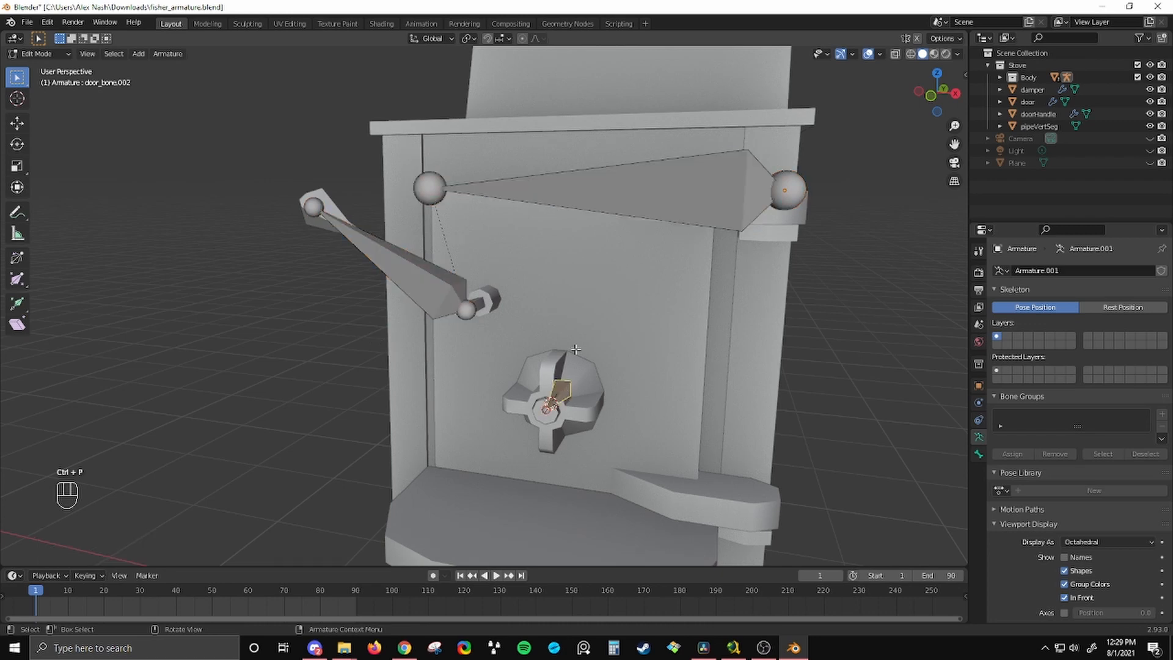
click(639, 202)
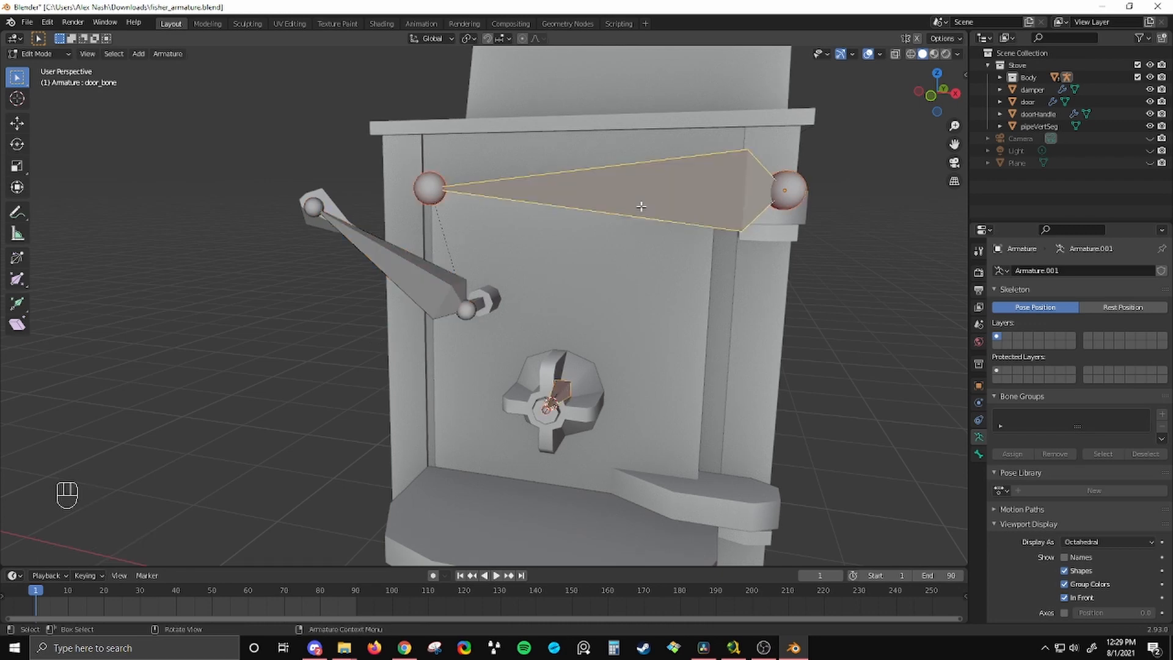
key(ctrl+p)
click(641, 206)
- In Pose Mode, test-rotate the door bone to check that its child bones follow, and cancel the rotation
middle_drag(641, 207, 569, 339)
key(ctrl+Tab)
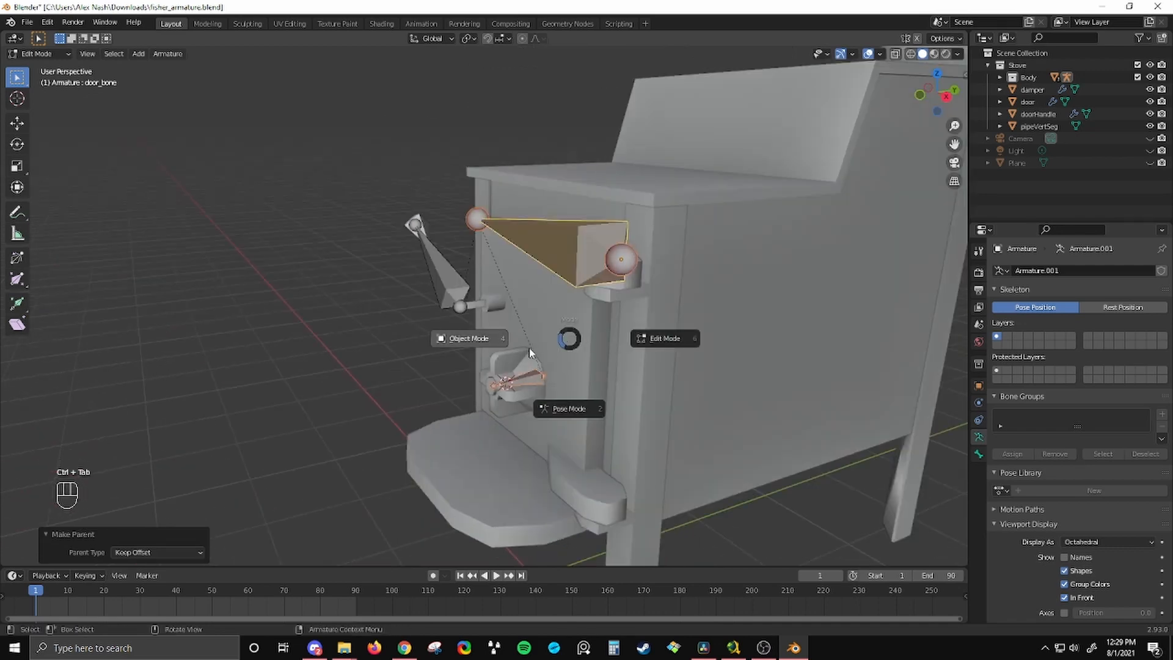
click(558, 406)
middle_drag(558, 406, 563, 318)
key(r)
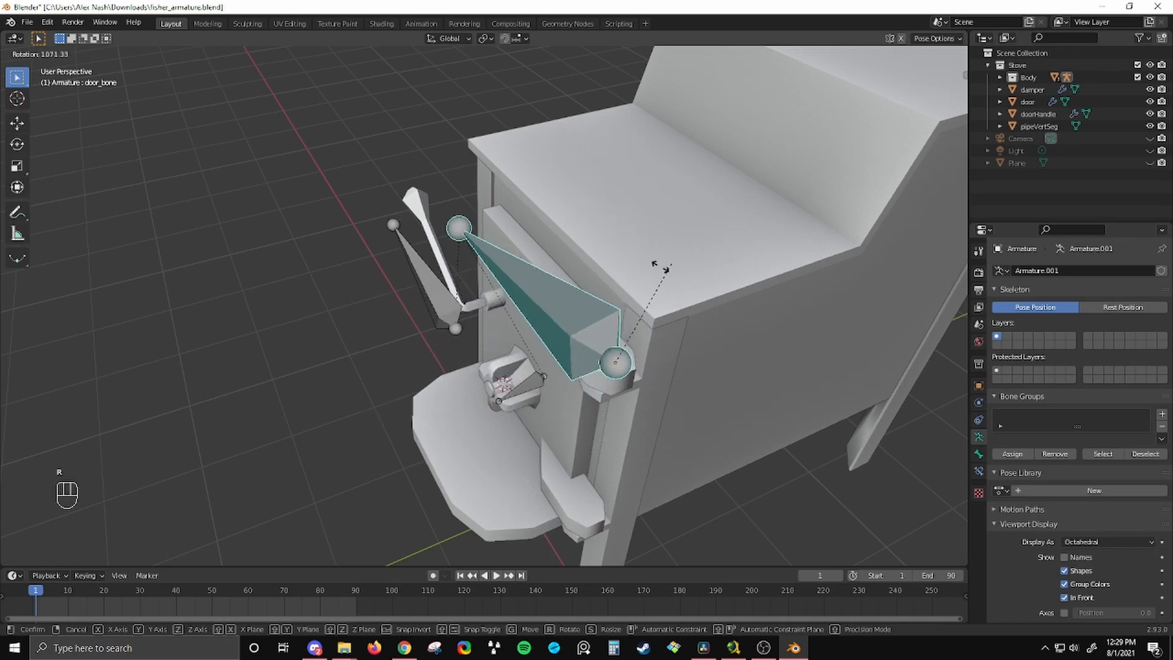
right_click(679, 245)
middle_drag(677, 287, 743, 258)
mouse_move(613, 422)
middle_down()
mouse_move(607, 433)
mouse_move(593, 423)
middle_up()
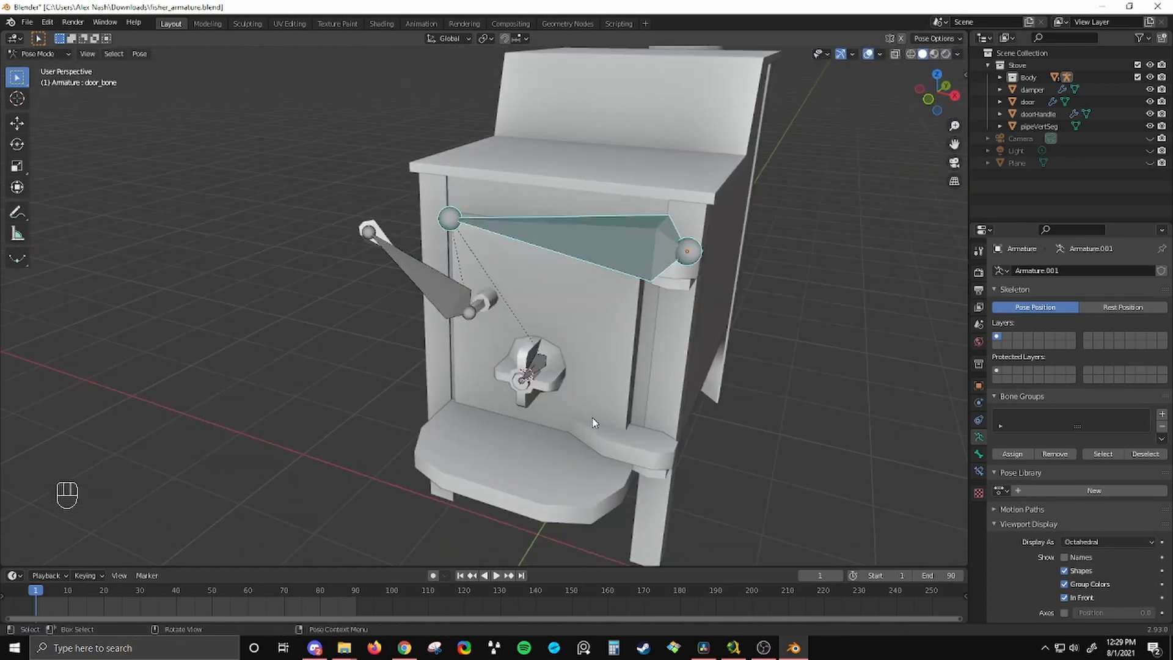
- Select the door mesh and the armature in Object Mode, and in Pose Mode parent the mesh to the door bone with the Bone option
click(35, 56)
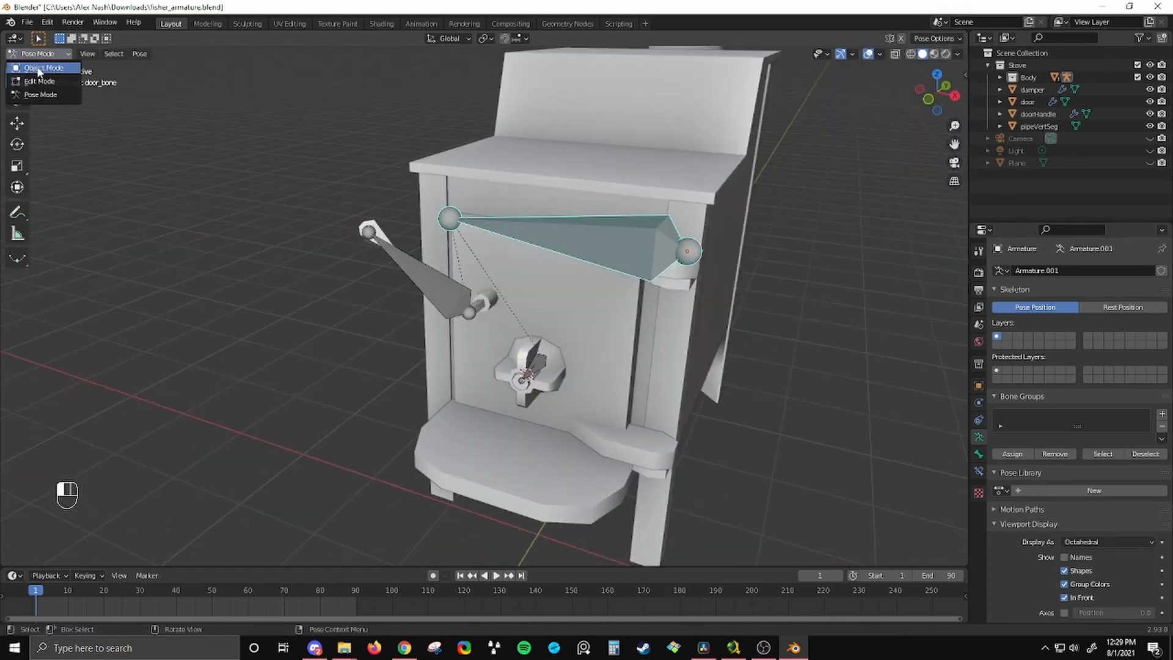
click(37, 72)
click(532, 304)
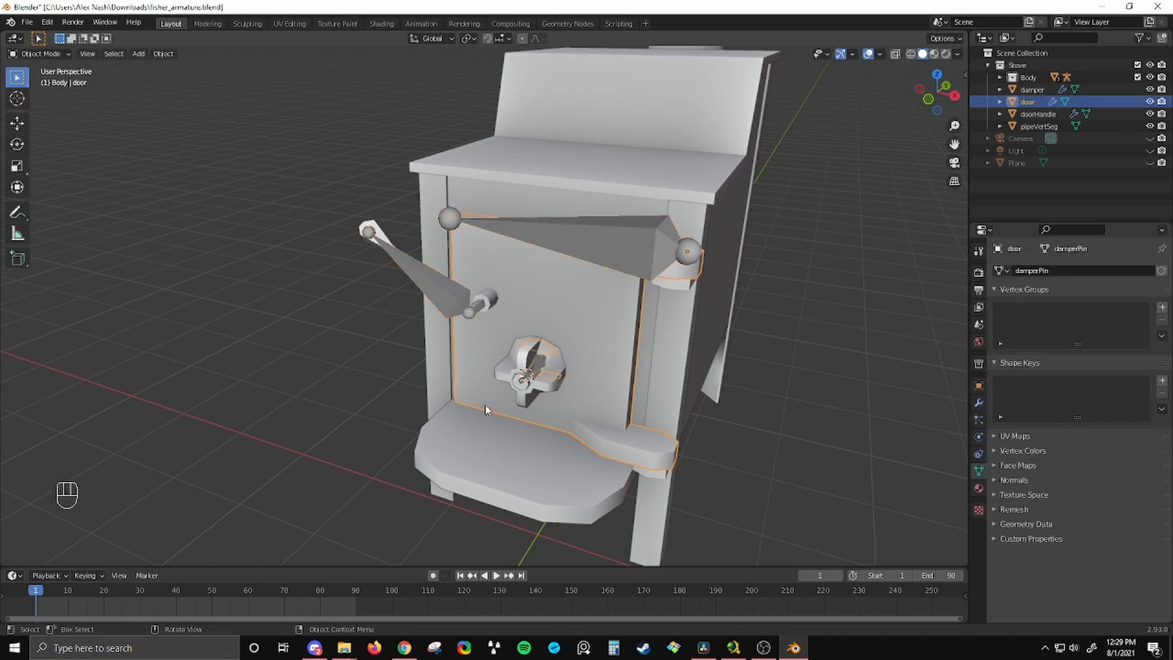
scroll(534, 370, up, 2)
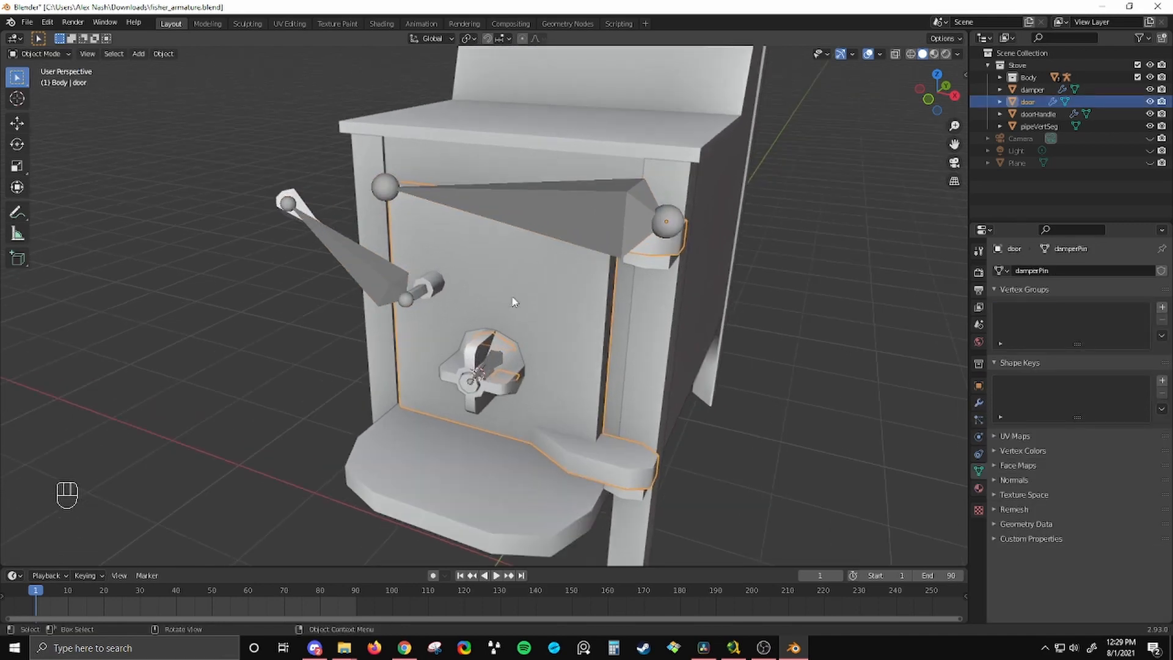
shift+click(571, 225)
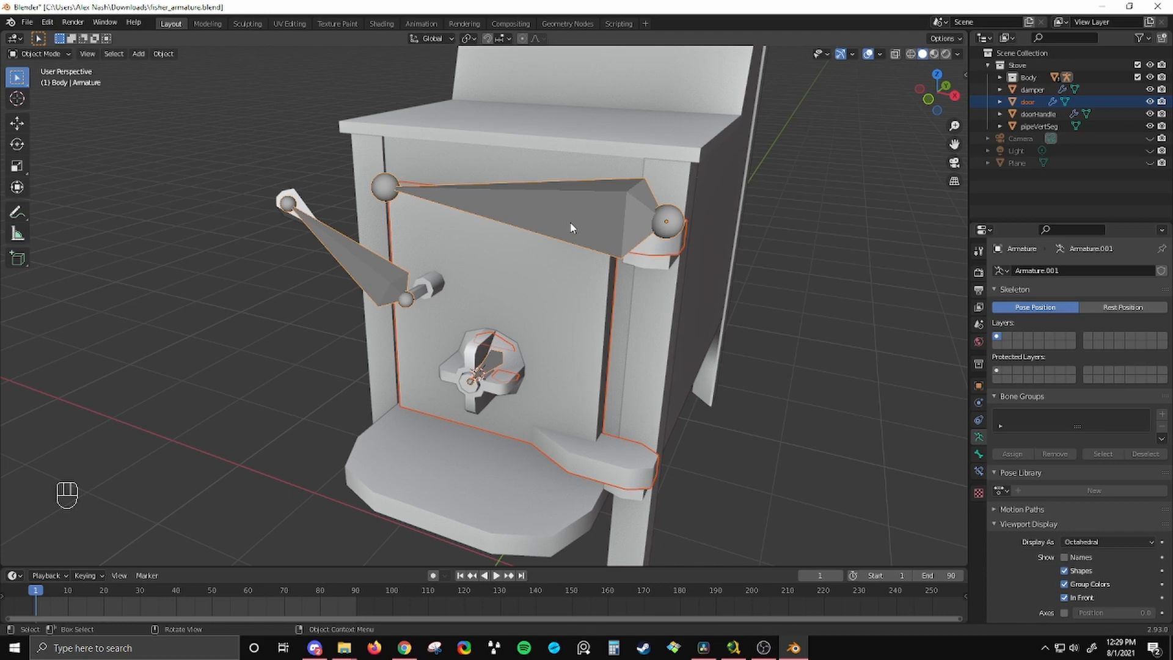
key(ctrl+Tab)
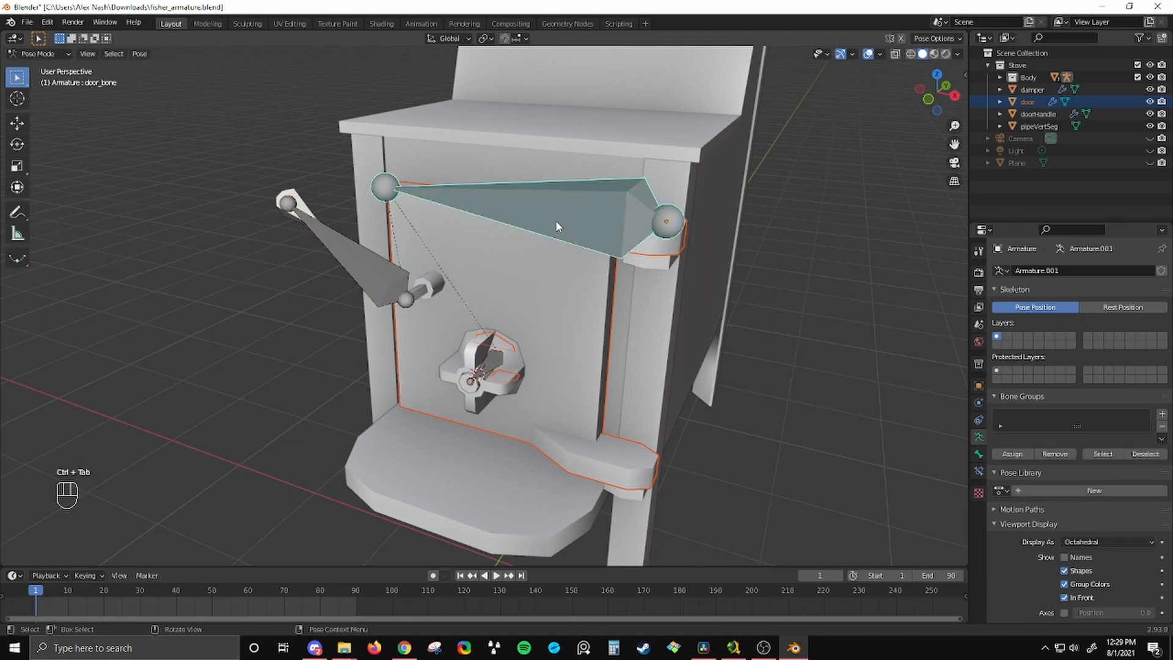
click(1014, 396)
click(818, 354)
click(545, 204)
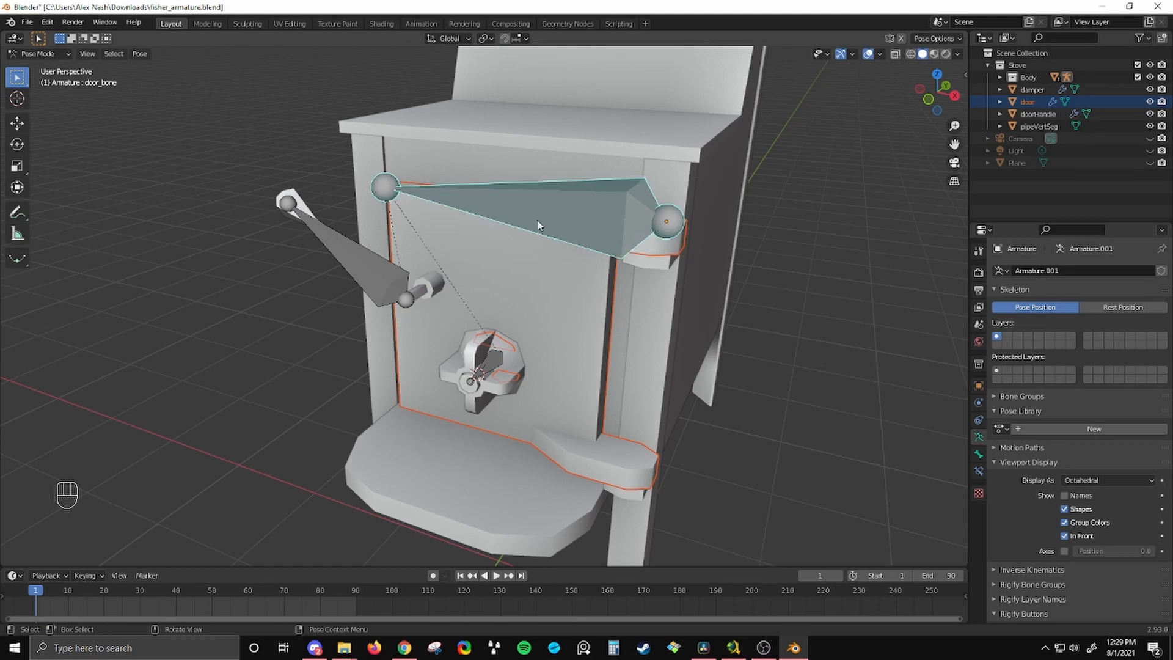
key(ctrl+p)
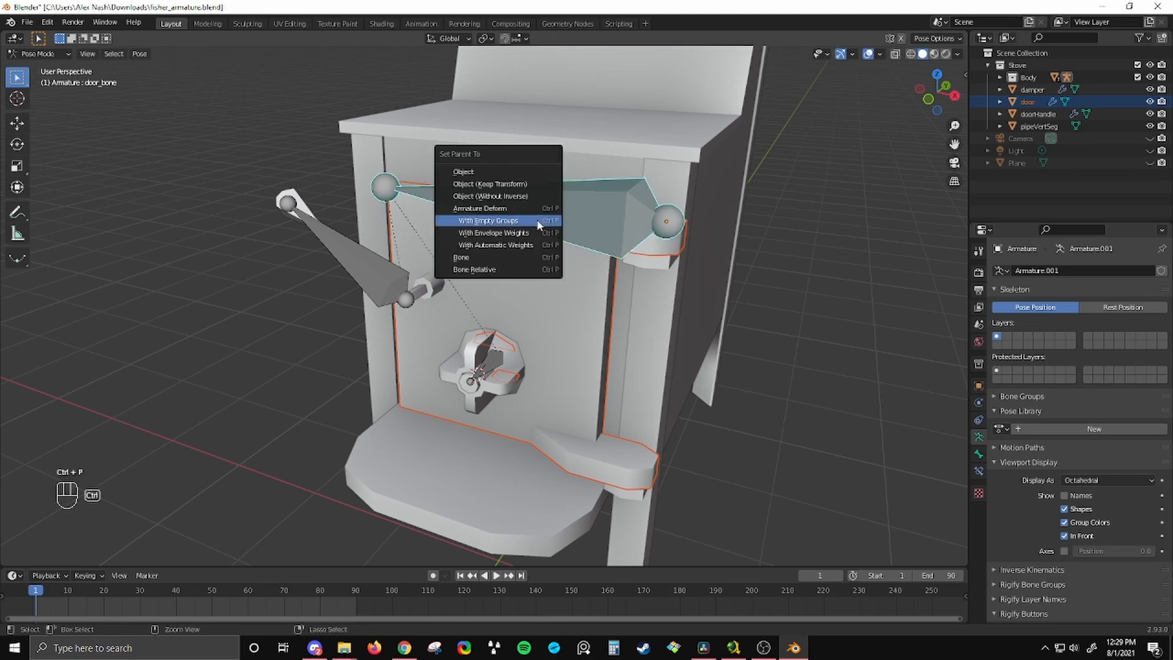
click(503, 257)
- Select the door handle mesh and the armature in Object Mode, and in Pose Mode parent the mesh to its handle bone with the Bone option
middle_drag(503, 258, 317, 202)
key(alt+a)
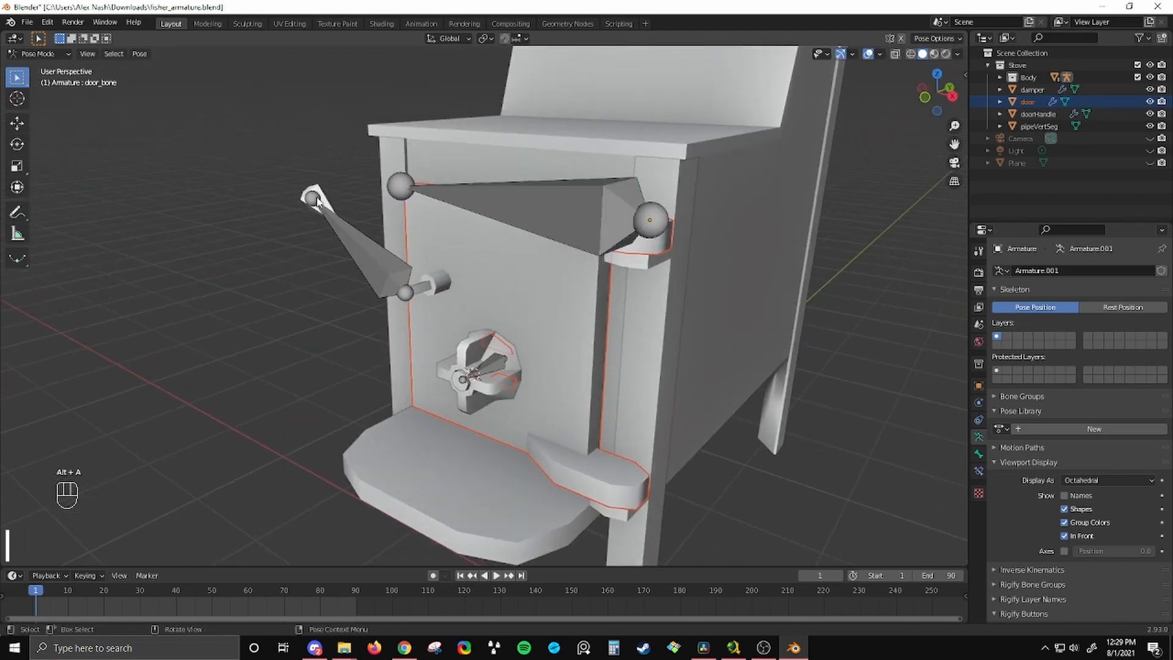
click(326, 225)
key(ctrl+Tab)
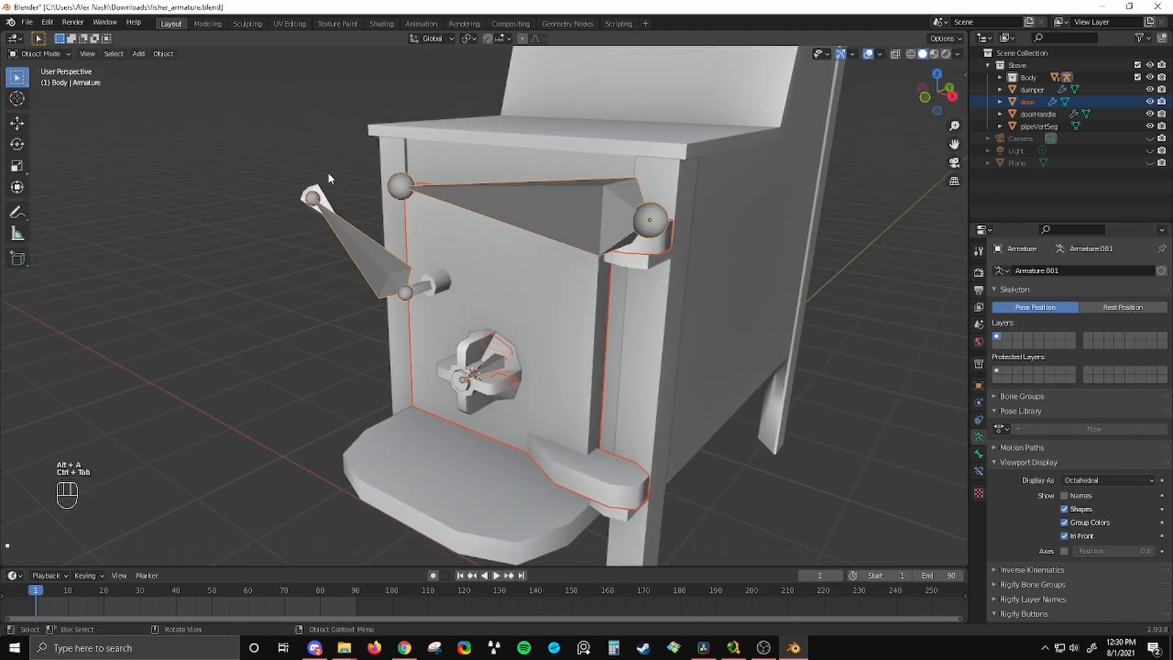
shift+click(343, 226)
key(ctrl+Tab)
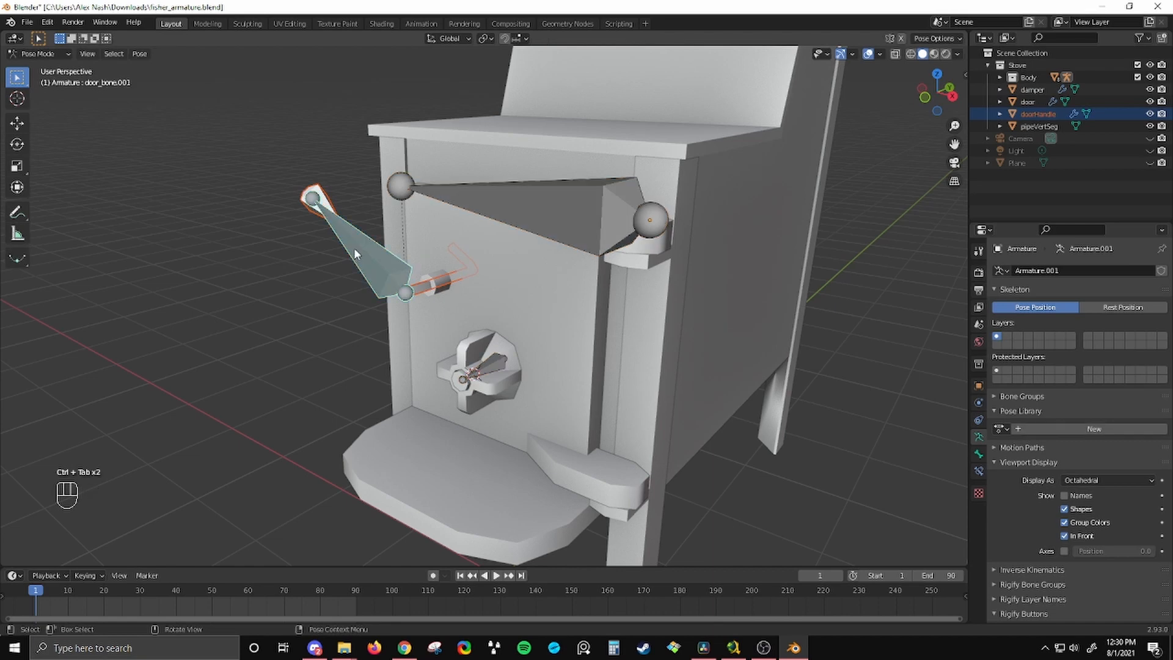
key(ctrl+p)
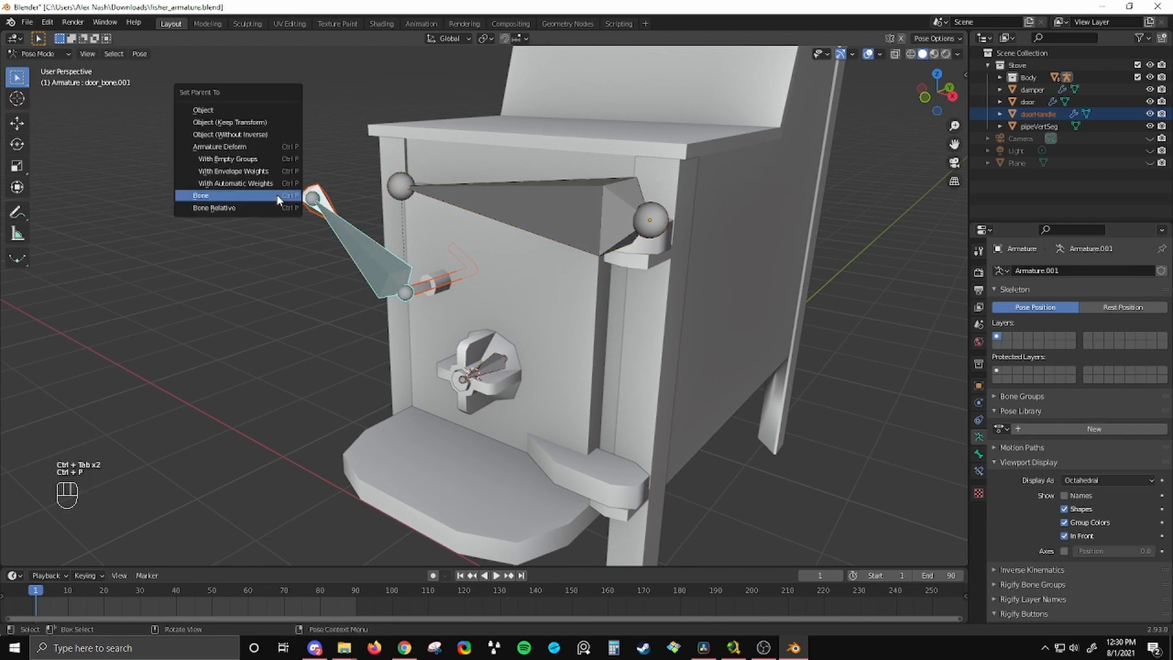
click(277, 194)
- Select the damper mesh and the armature in Object Mode, and in Pose Mode parent the mesh to the damper bone with the Bone option
key(alt+a)
key(ctrl+Tab)
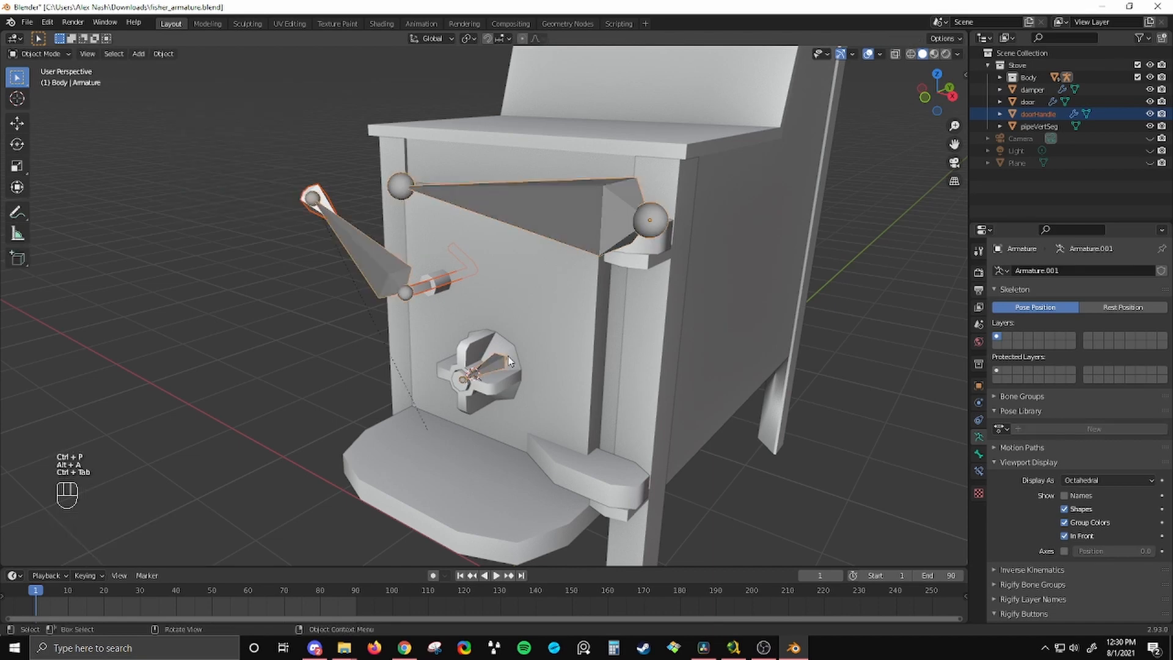
click(501, 343)
click(483, 351)
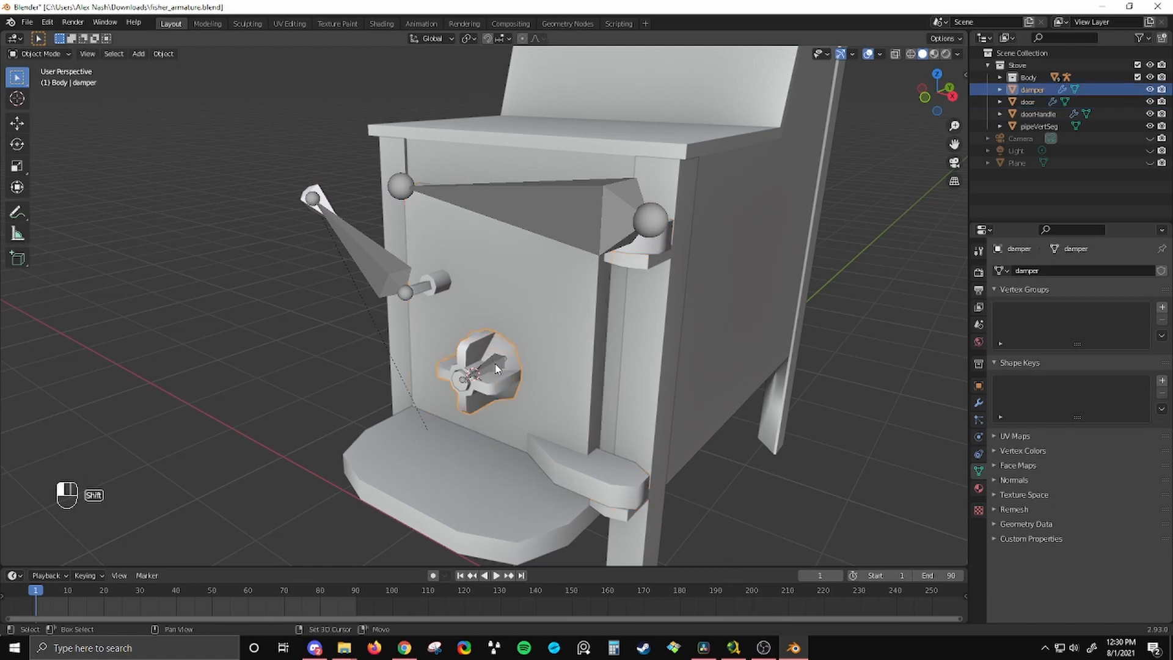
key(ctrl+Tab)
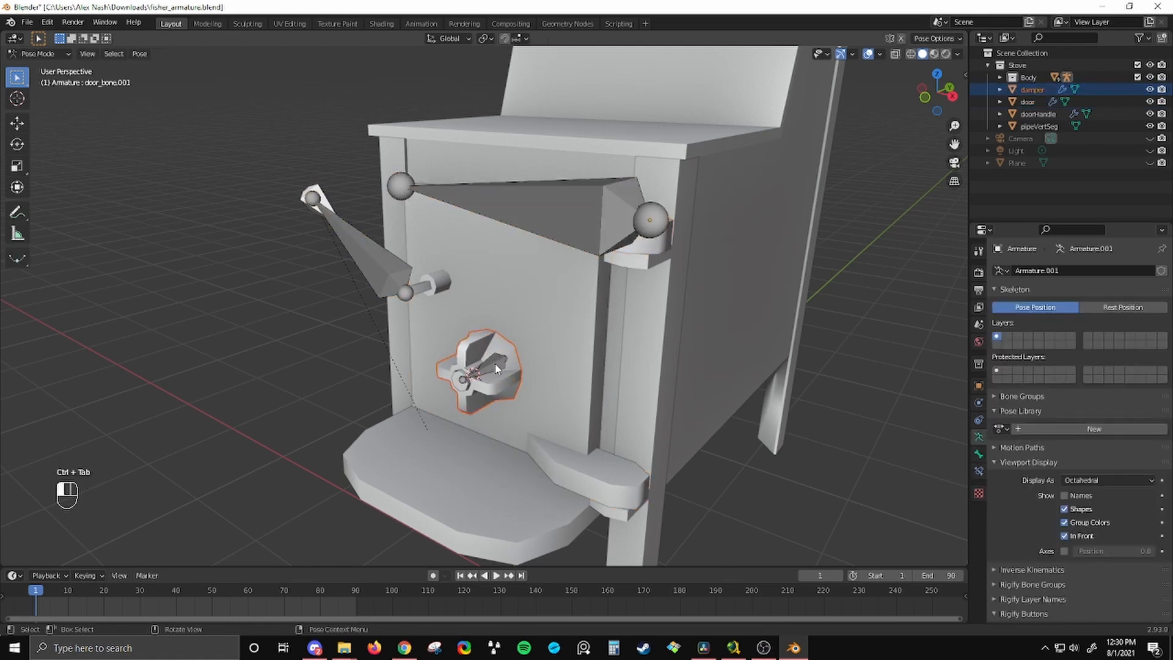
click(497, 368)
key(ctrl+p)
click(495, 363)
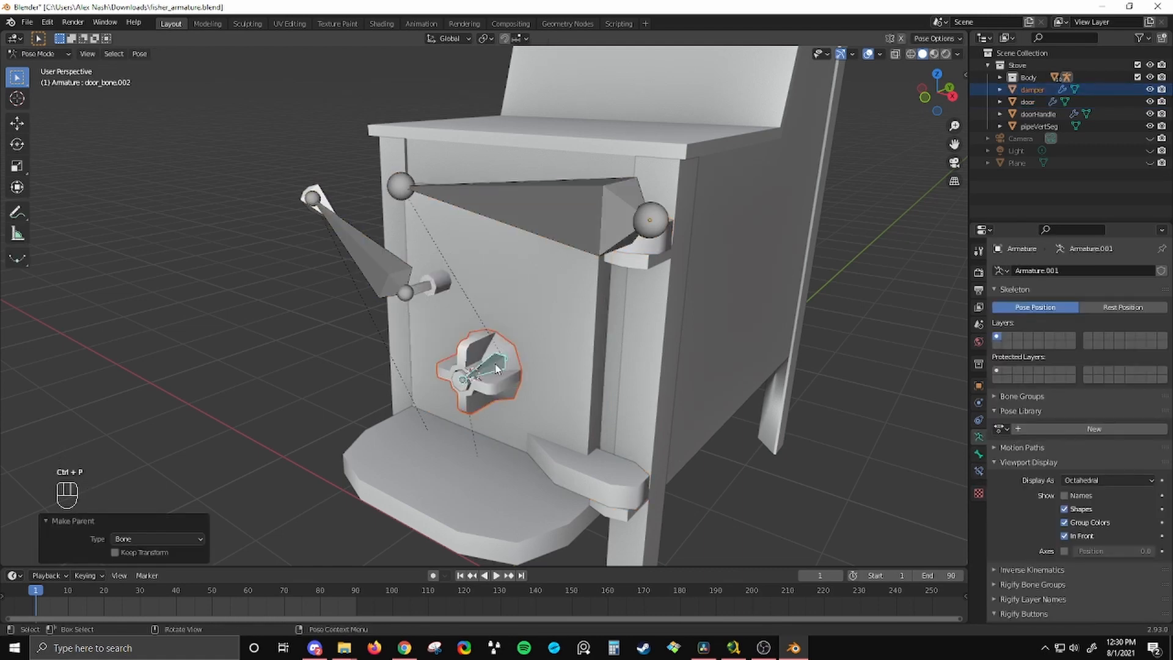
- Test-rotate the door bone to check that the door, handle and damper meshes follow it, and cancel each rotation
middle_drag(495, 363, 559, 287)
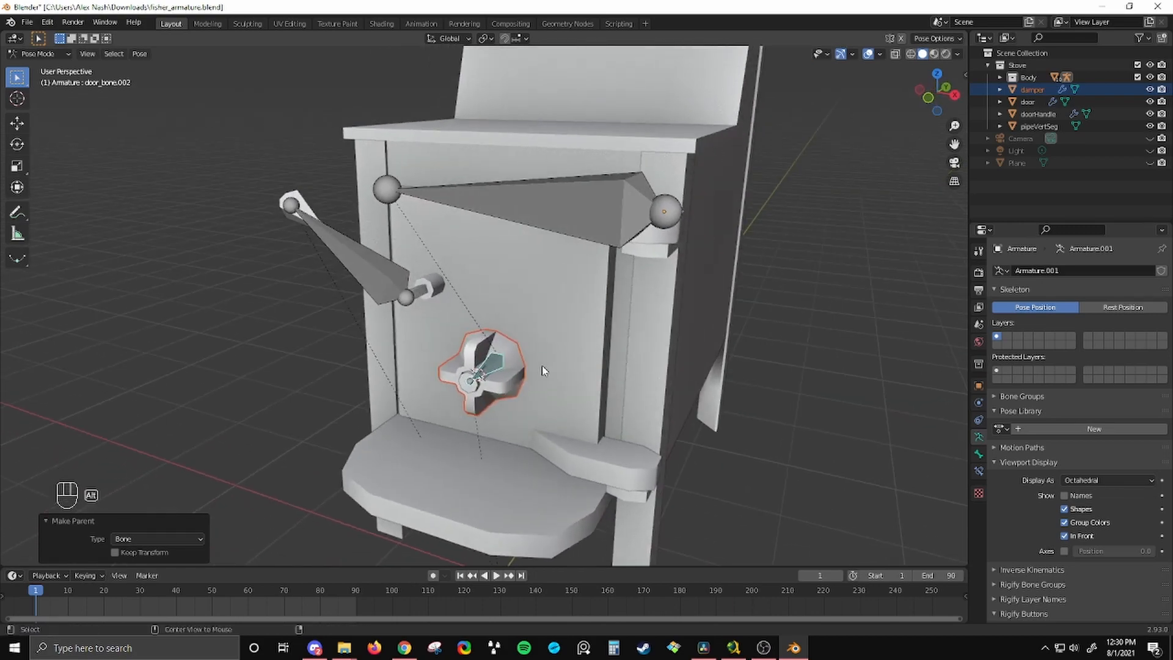
key(alt+a)
click(553, 202)
key(r)
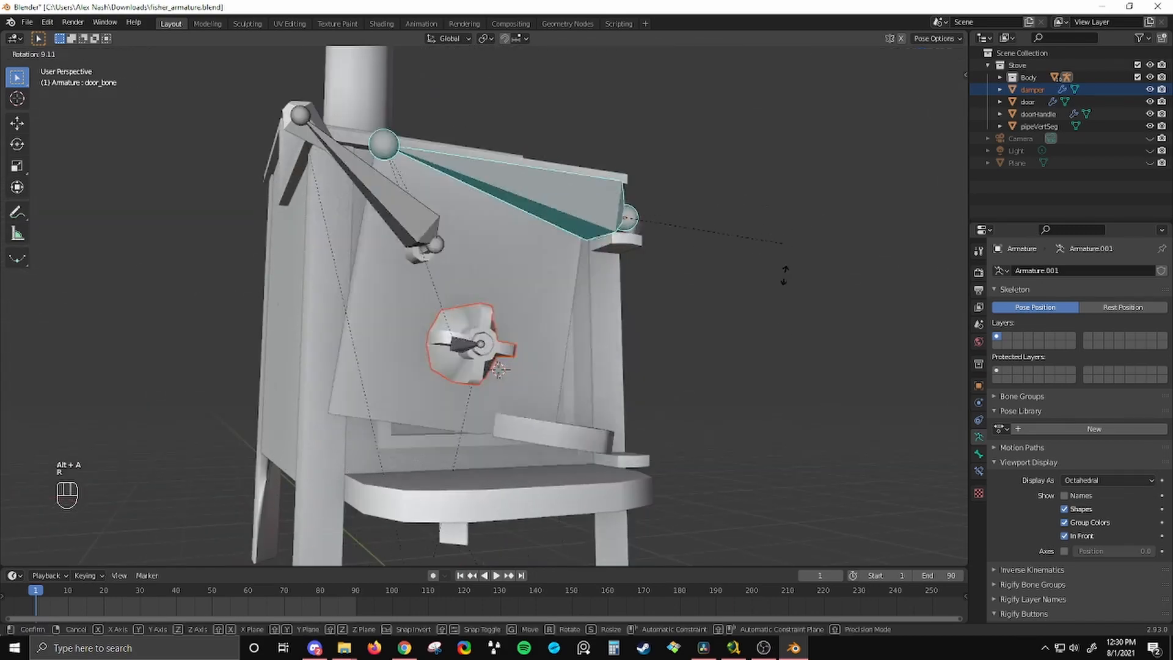
right_click(786, 262)
middle_drag(786, 262, 676, 361)
key(r)
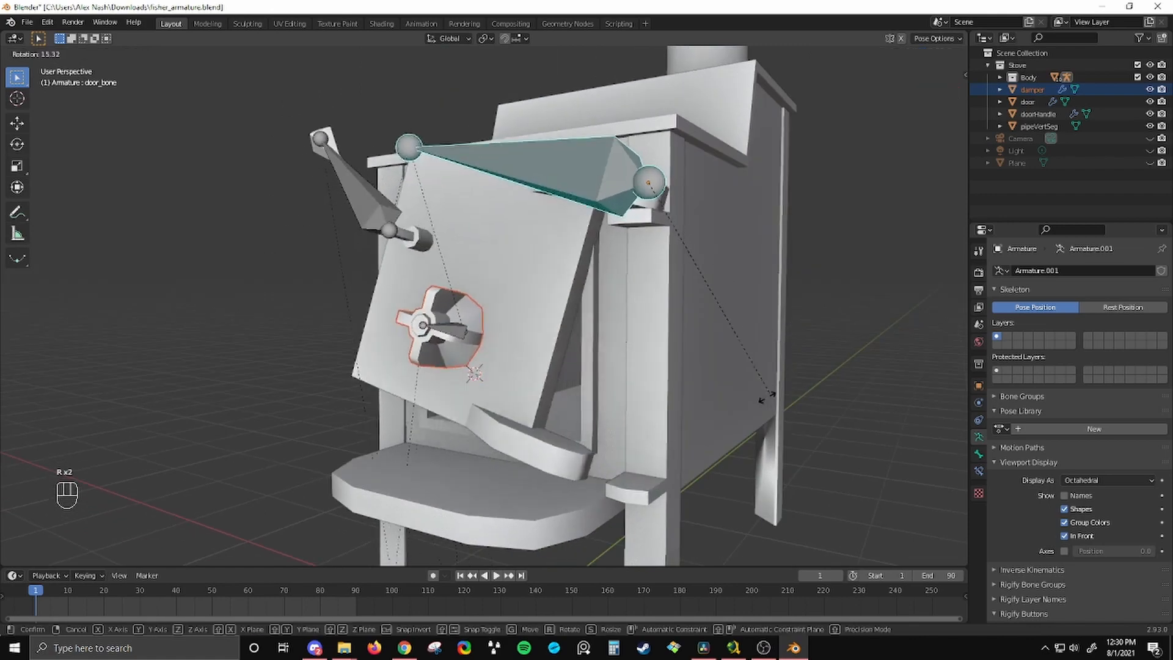
right_click(675, 362)
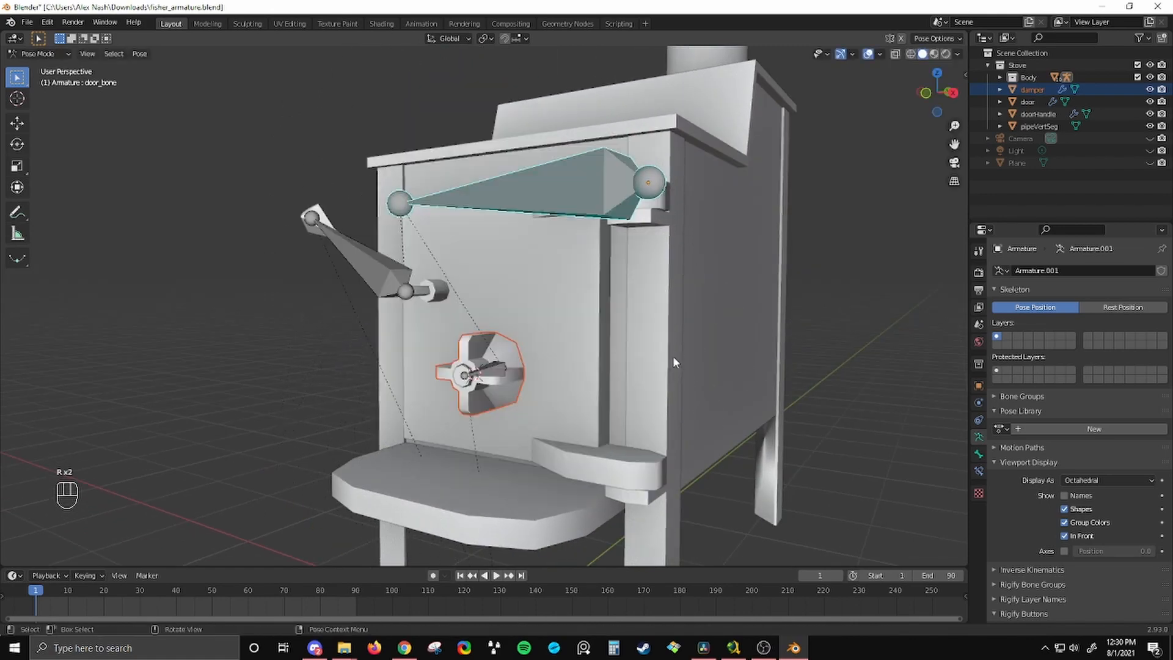
- Test-rotate the door handle bone to check that the handle mesh follows, keeping its original pose
click(359, 268)
middle_drag(359, 267, 464, 257)
key(r)
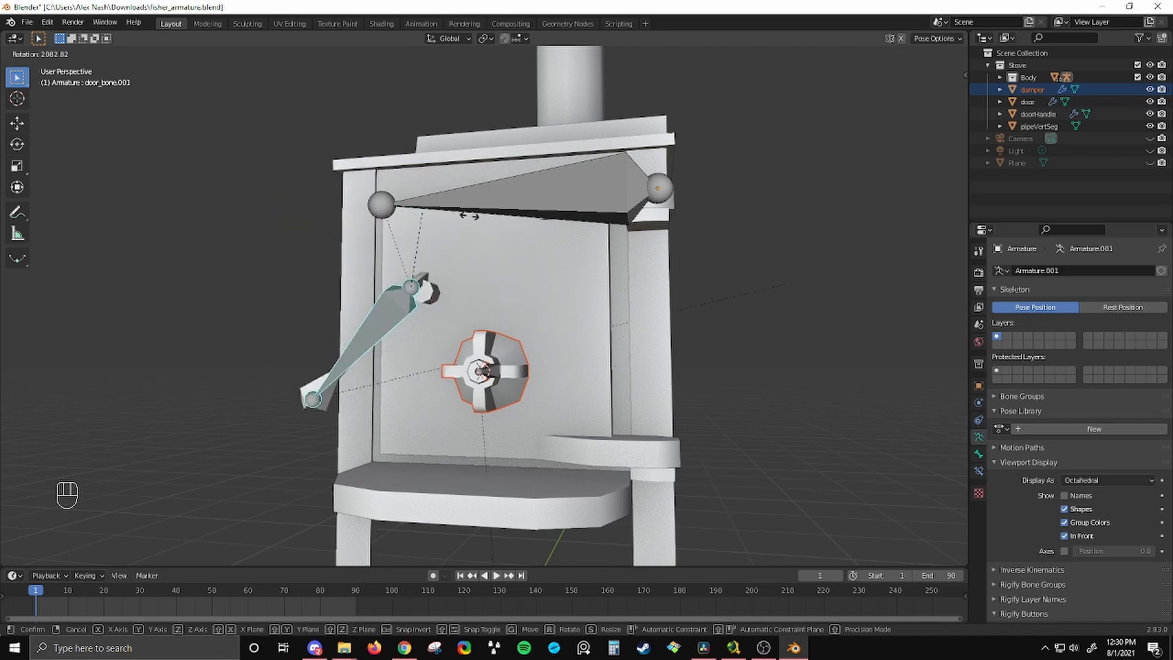
click(587, 354)
middle_drag(548, 273, 658, 331)
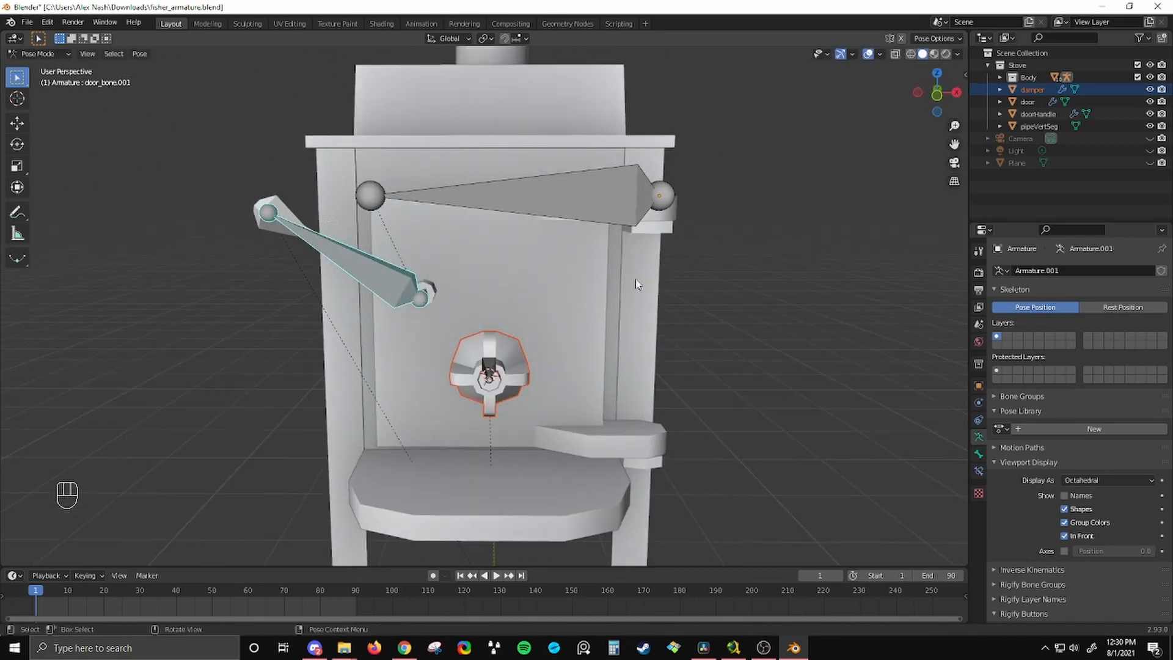
- Rotate the door bone to swing the stove door open
click(608, 217)
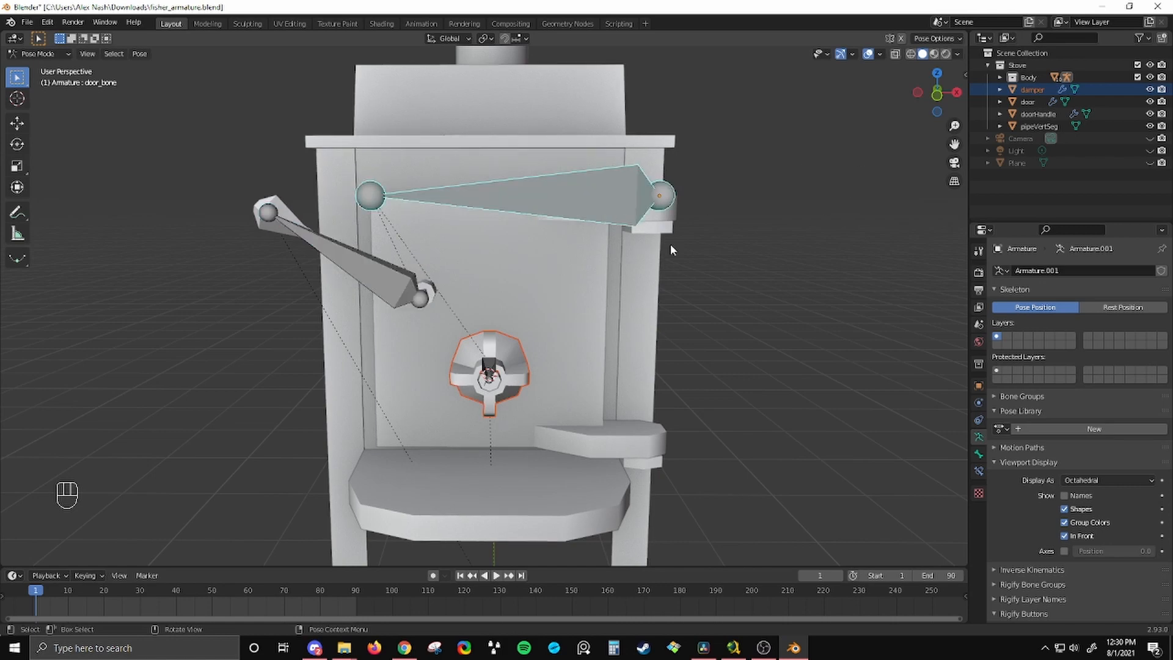
middle_drag(679, 231, 525, 341)
key(r)
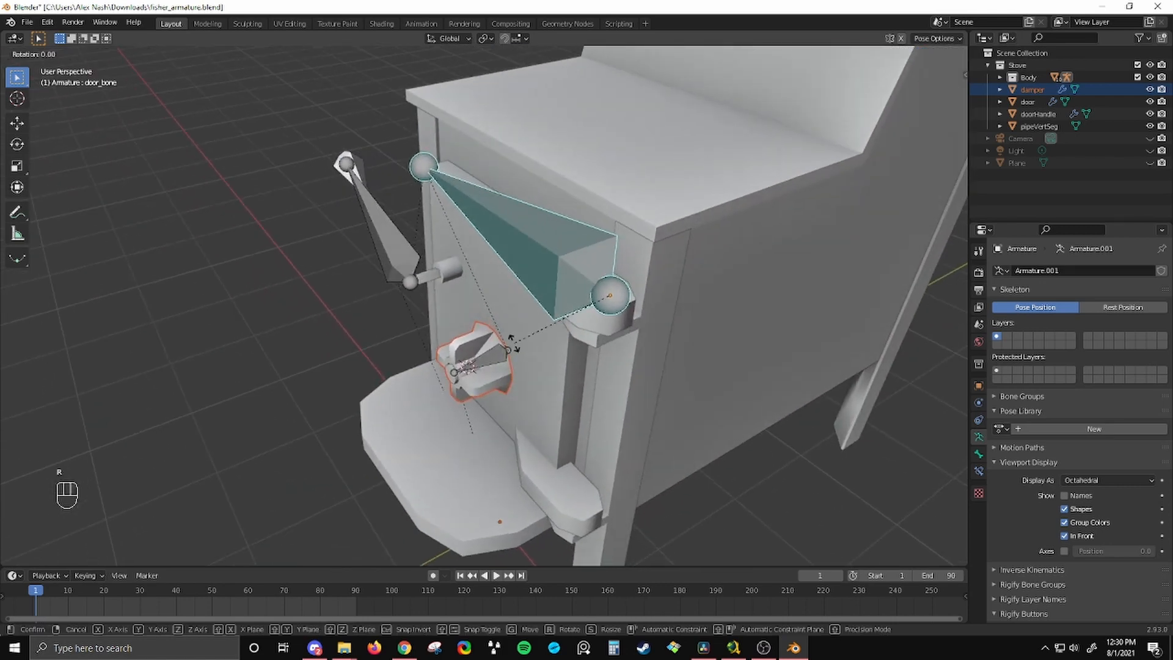
click(252, 407)
- Select the door handle bone and set the transform orientation to Local
click(225, 425)
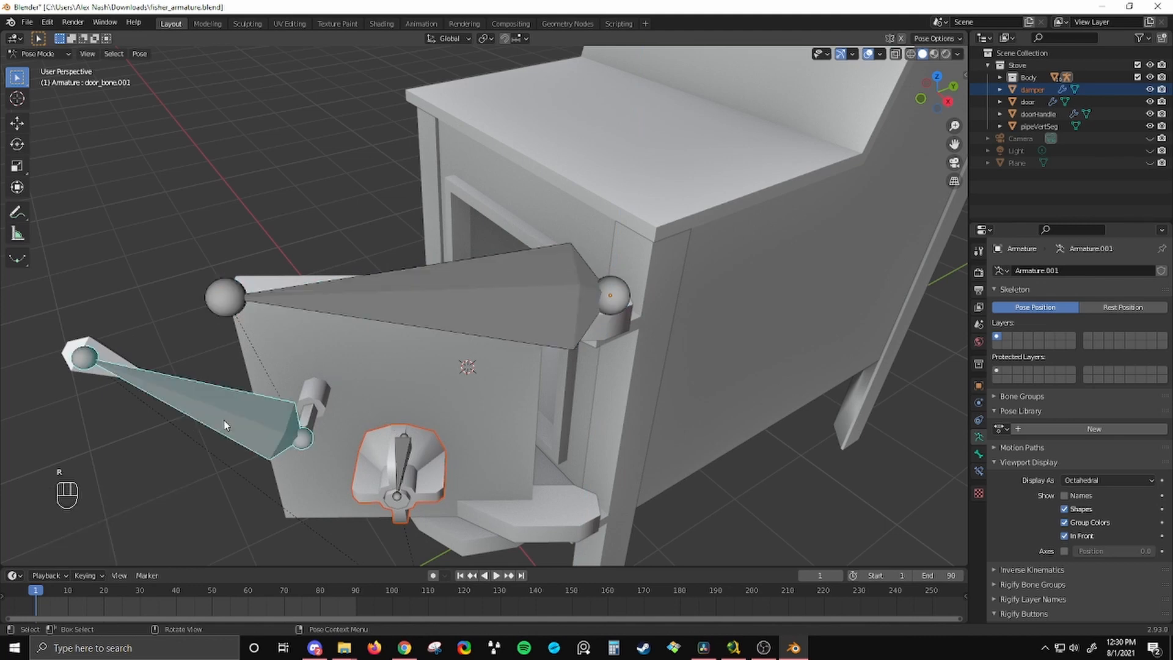
middle_drag(225, 425, 183, 391)
click(452, 39)
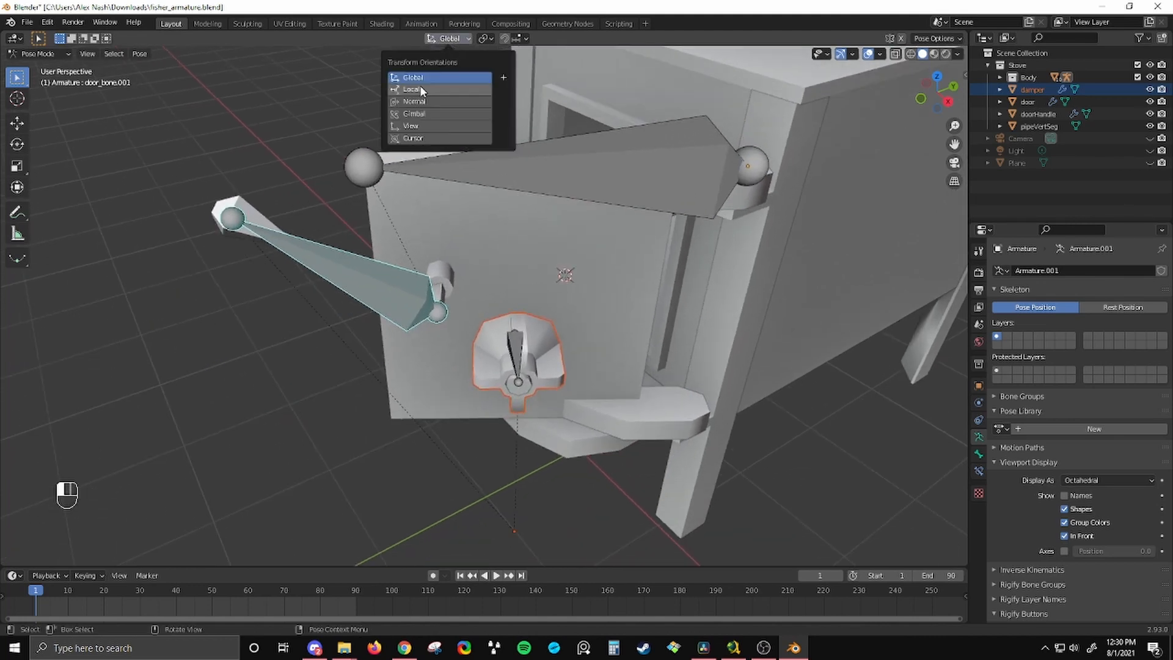
click(420, 88)
mouse_move(391, 201)
middle_down()
mouse_move(345, 233)
mouse_move(401, 209)
middle_up()
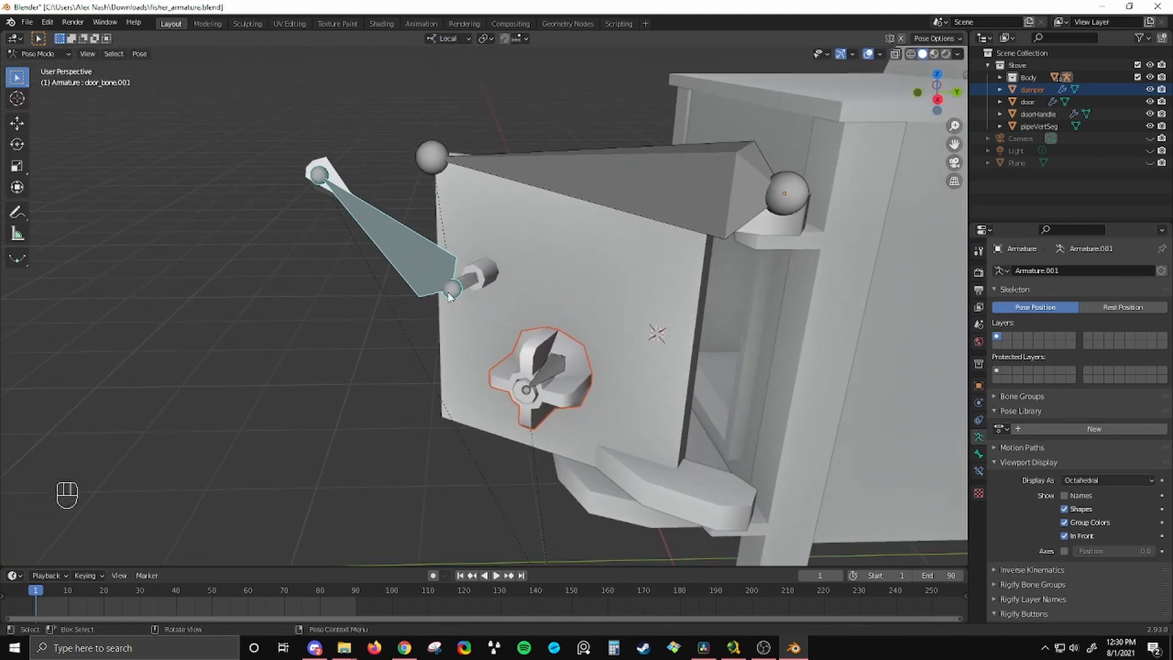
- Test-rotate the door handle bone around its local X axis with the door open
middle_drag(449, 296, 501, 272)
key(r)
key(x)
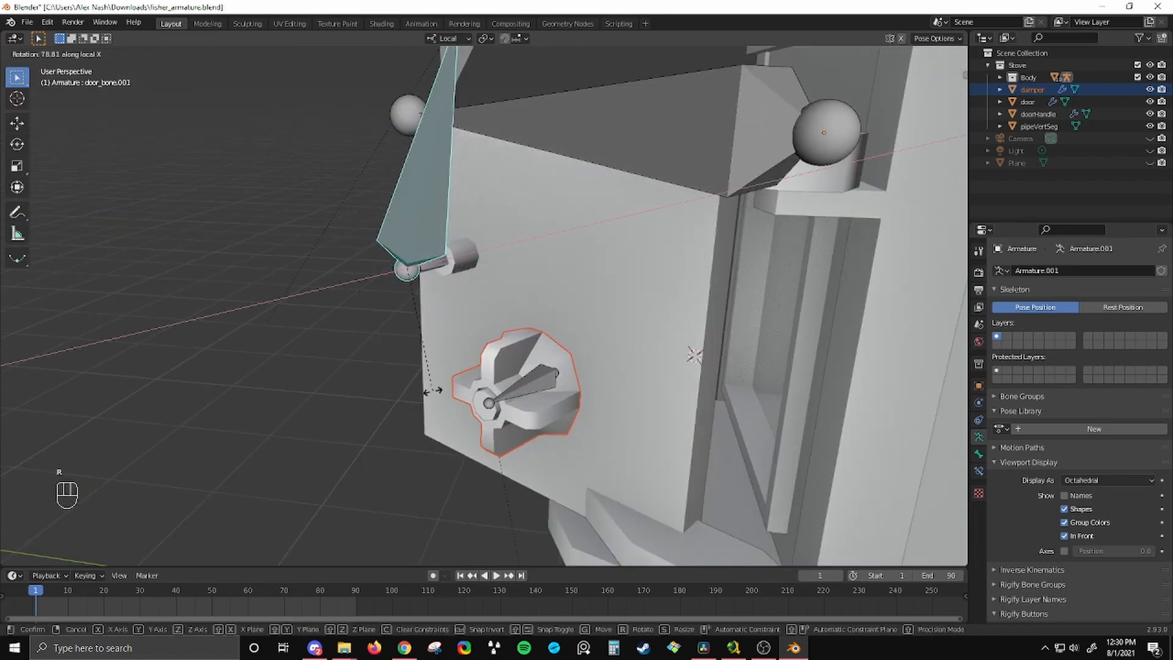
click(471, 384)
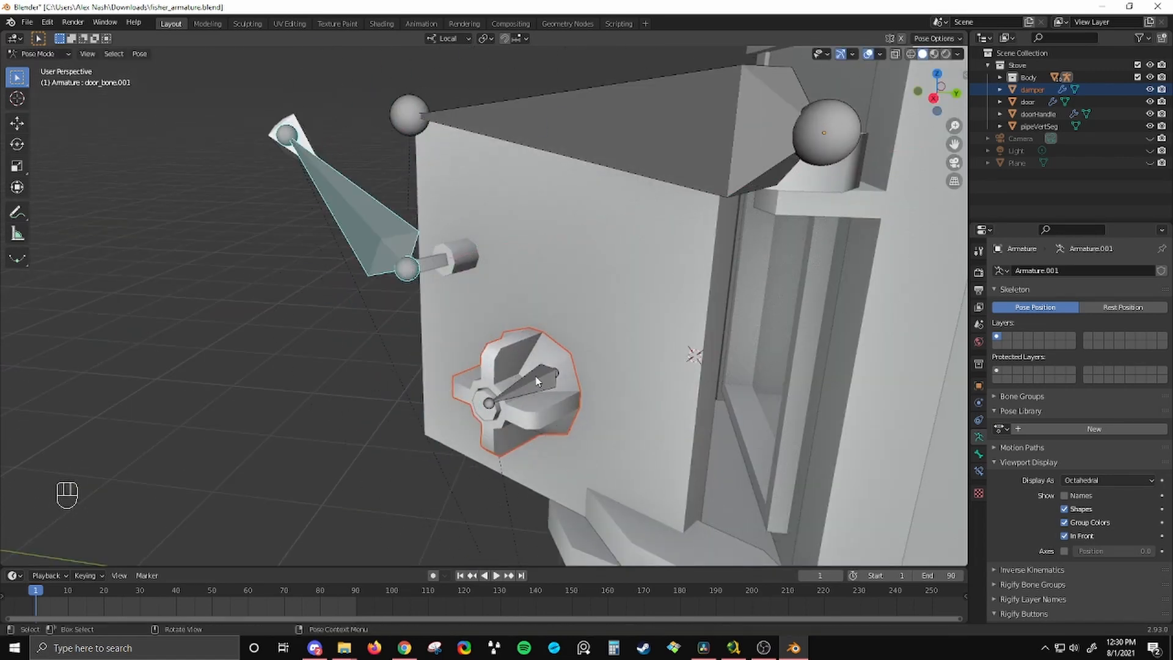
- Test-rotate the damper bone around its local Y axis with the door open
click(537, 382)
middle_drag(562, 401, 592, 383)
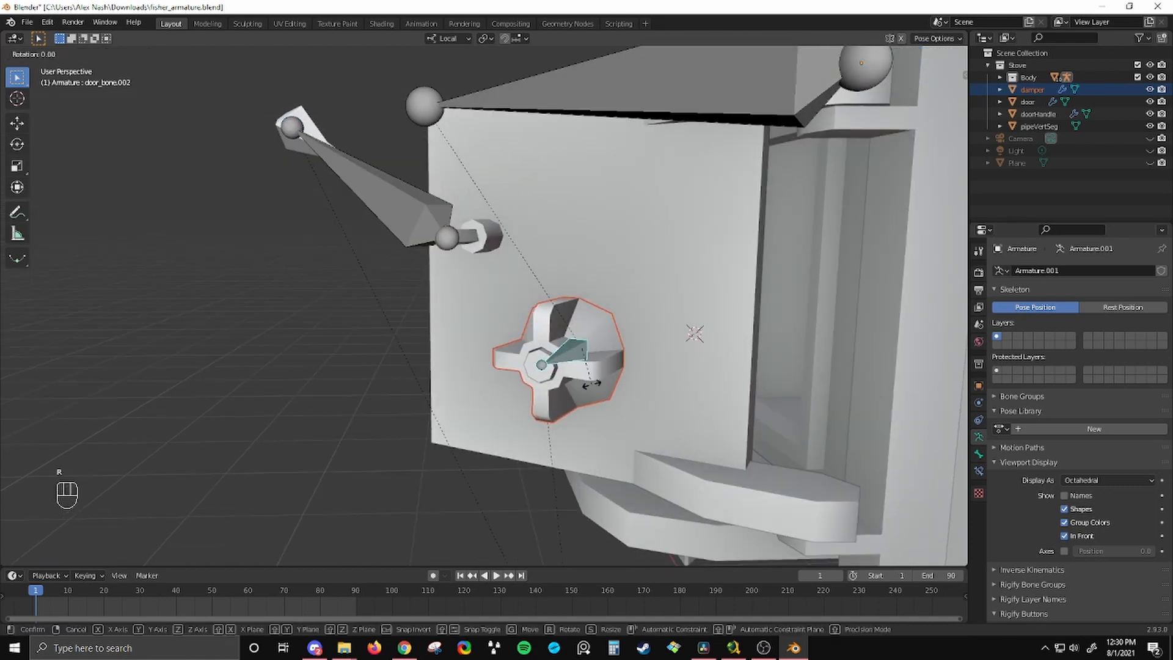
key(r)
key(y)
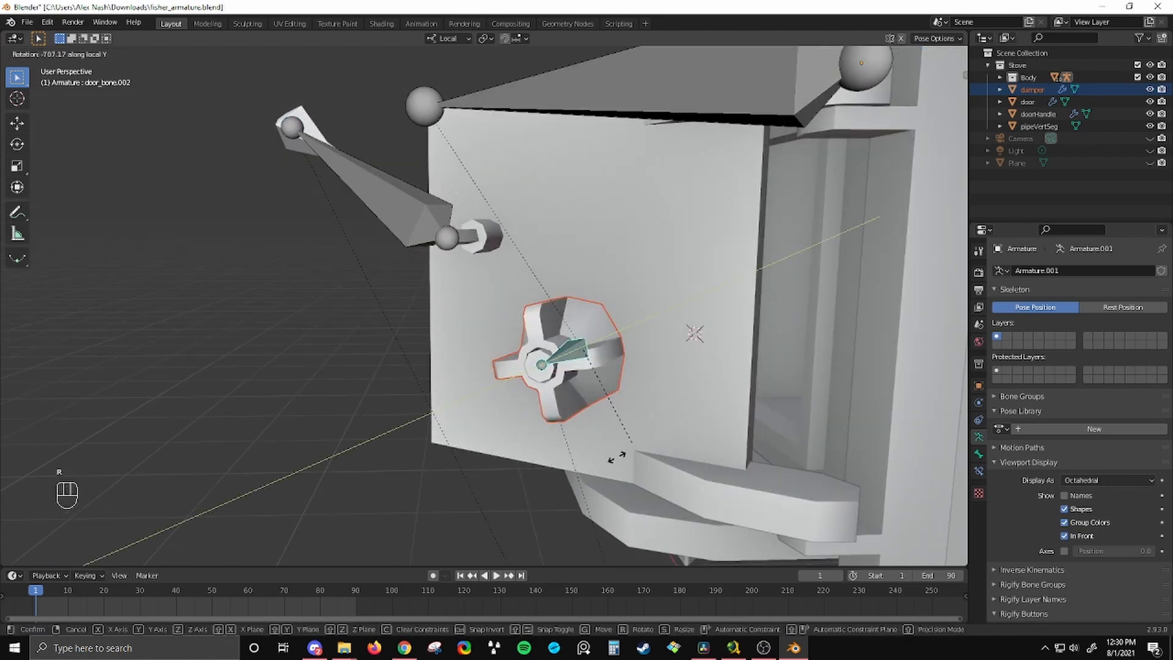
click(519, 486)
middle_drag(518, 486, 364, 258)
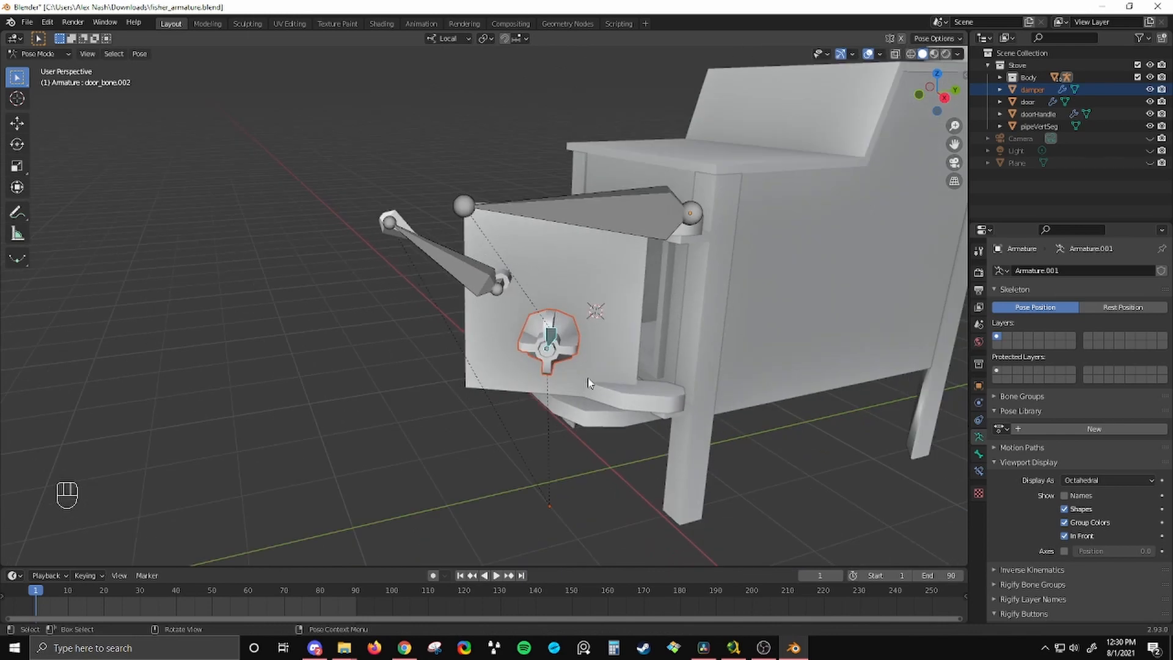
- Select all the bones and clear all their pose transforms
key(a)
click(139, 53)
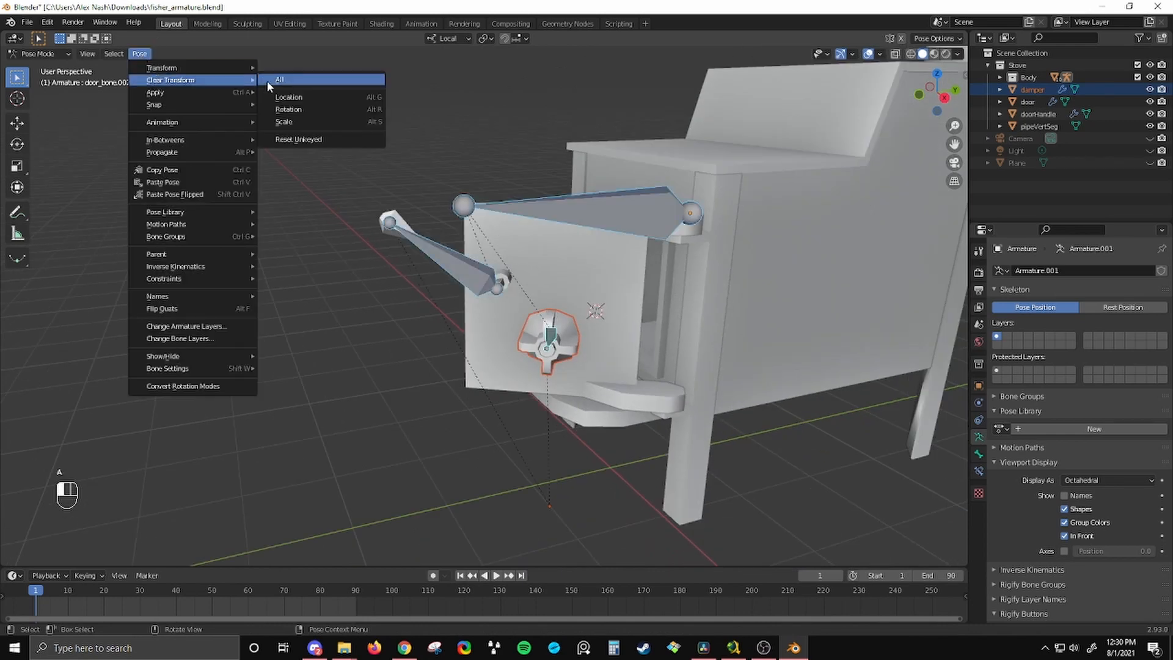
click(287, 81)
middle_drag(287, 81, 539, 346)
scroll(539, 346, up, 3)
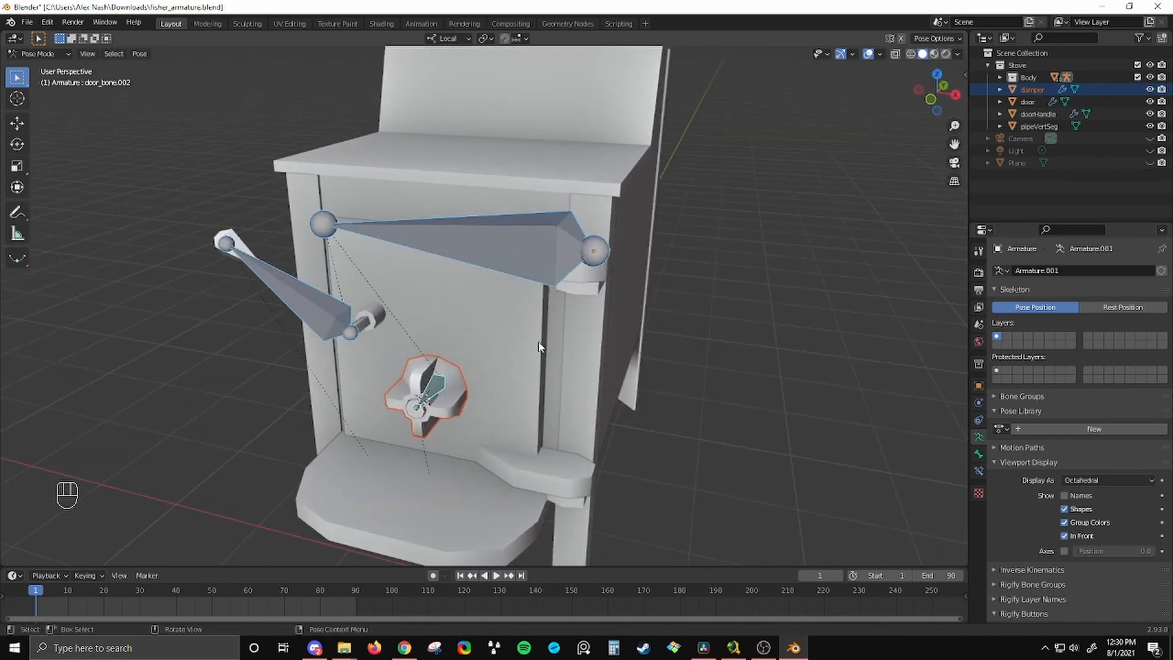
- Show the Rotate object gizmo in the viewport and check that the transform orientation is Local
click(854, 55)
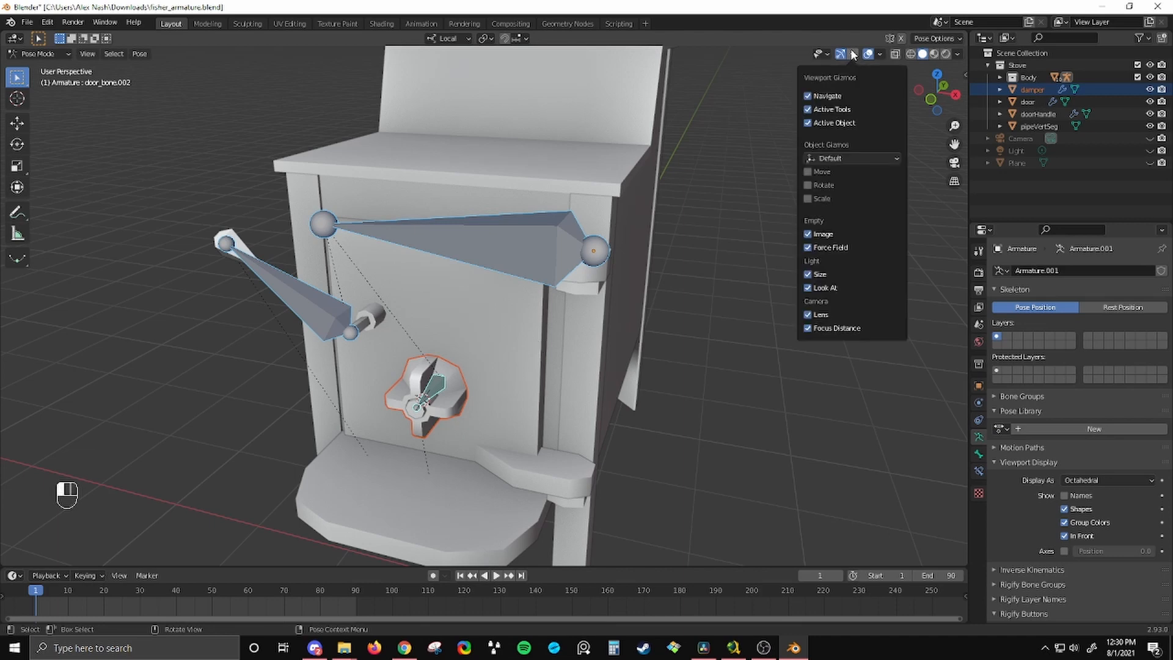
click(808, 185)
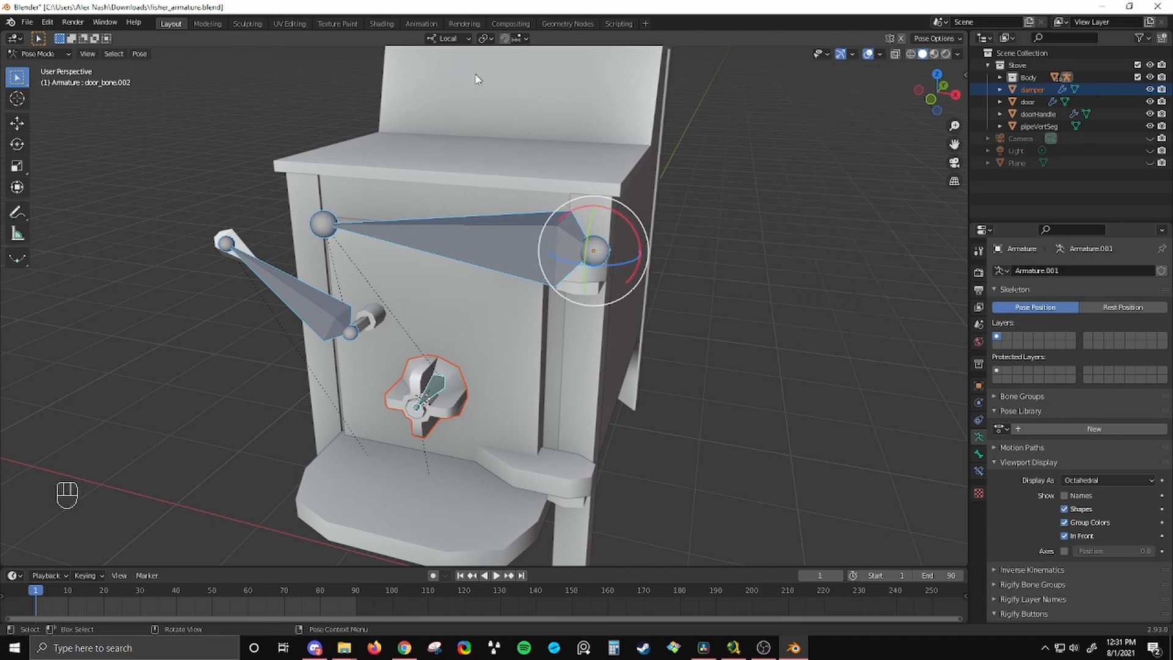
click(449, 38)
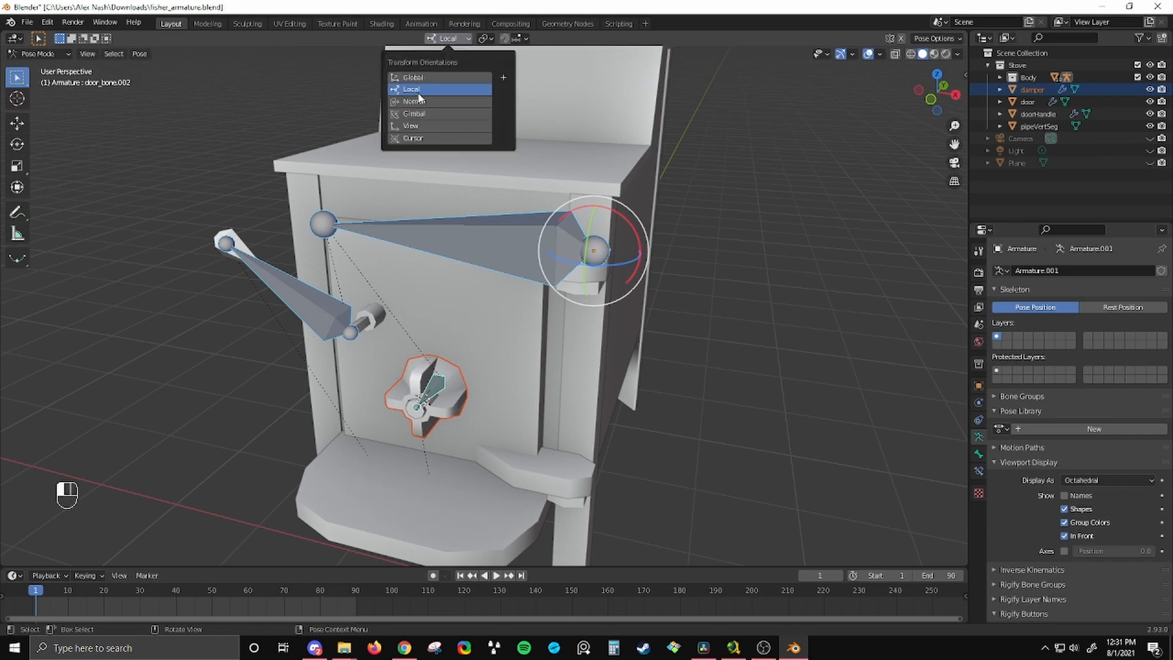
click(483, 255)
- Examine the local rotation axes of the door handle bone and the damper bone with the gizmo
click(327, 336)
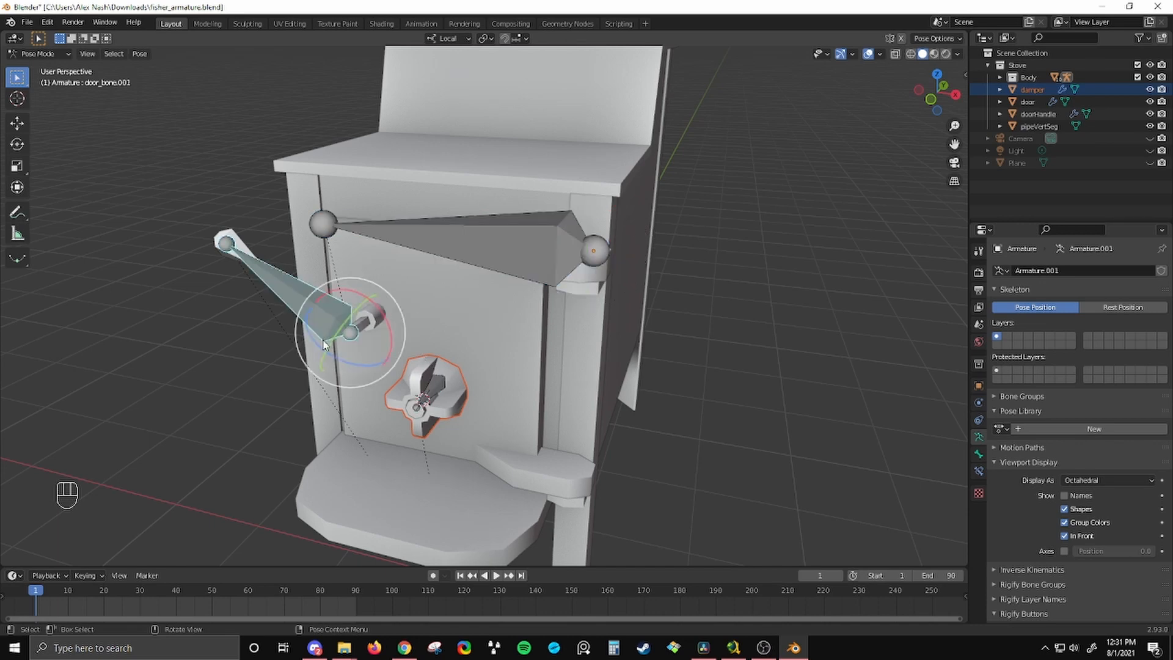
click(436, 389)
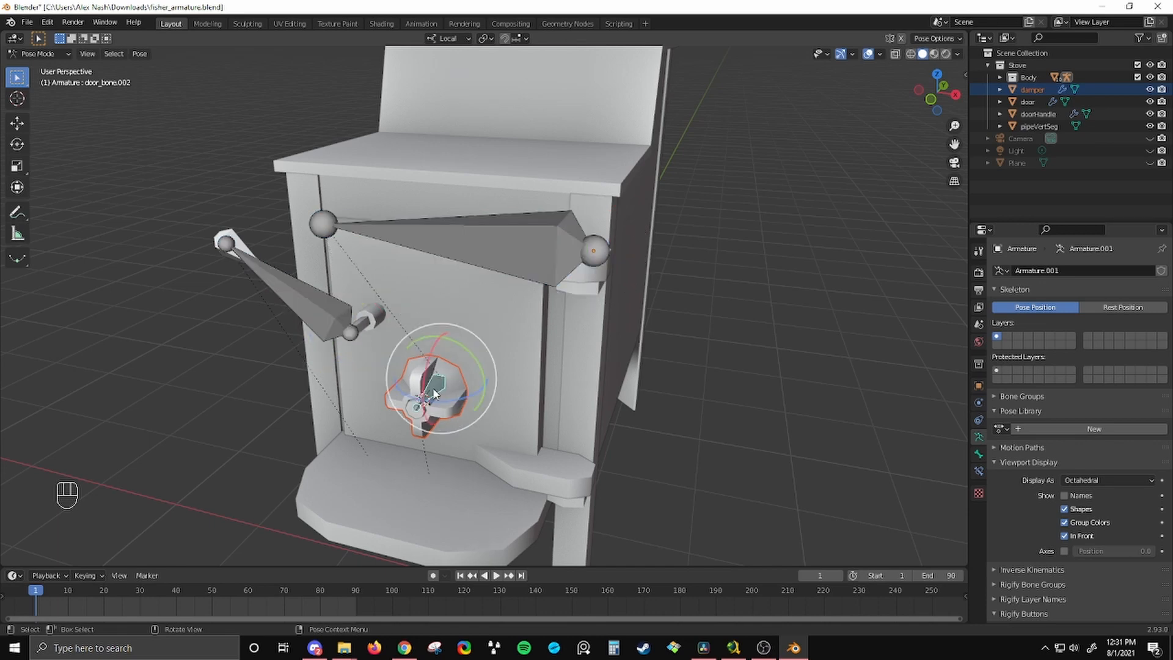
click(677, 328)
- Show the item transform properties for the door bone, including its location, rotation and scale locks
key(n)
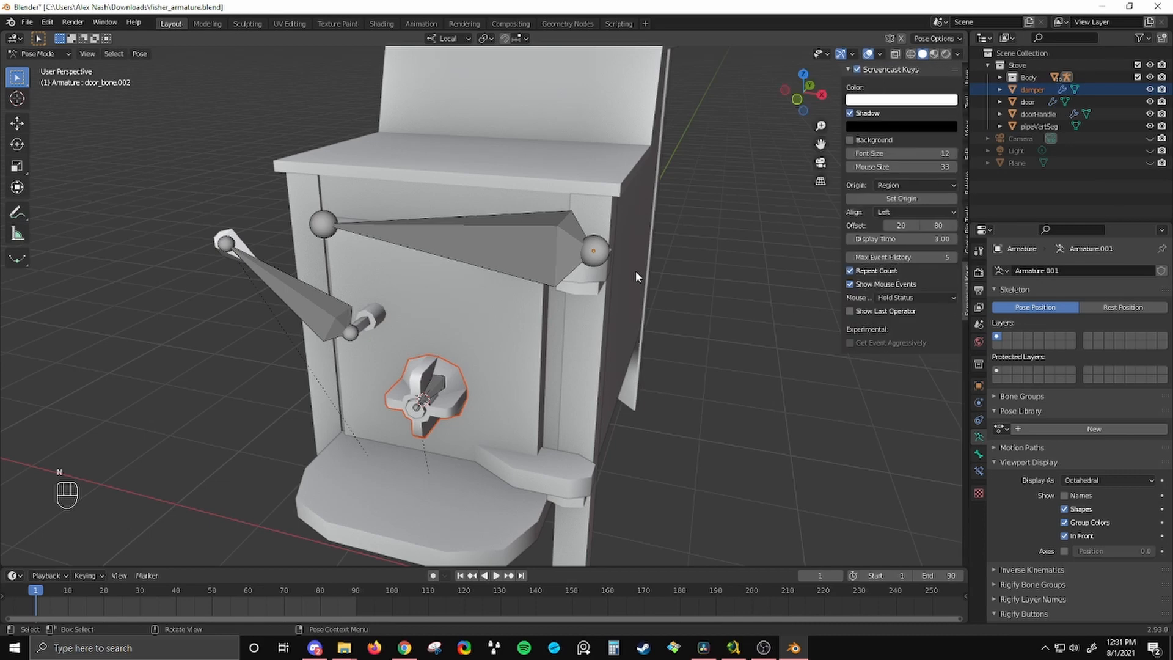
click(962, 74)
scroll(691, 267, up, 2)
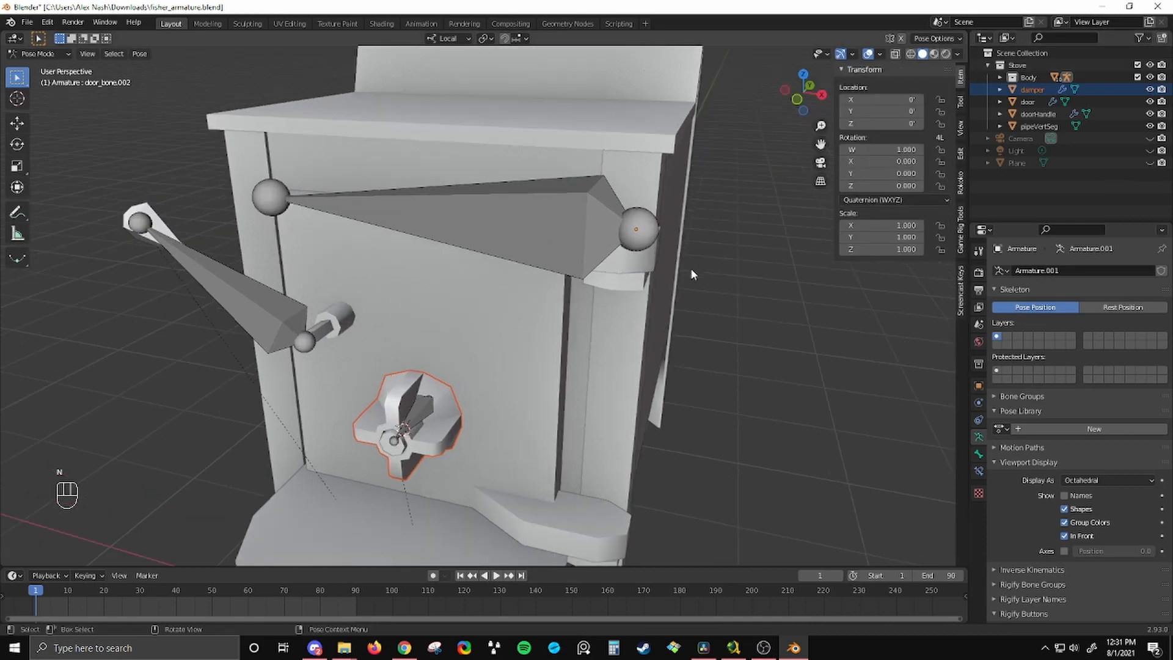
click(561, 231)
middle_drag(702, 329, 570, 315)
click(815, 325)
click(484, 279)
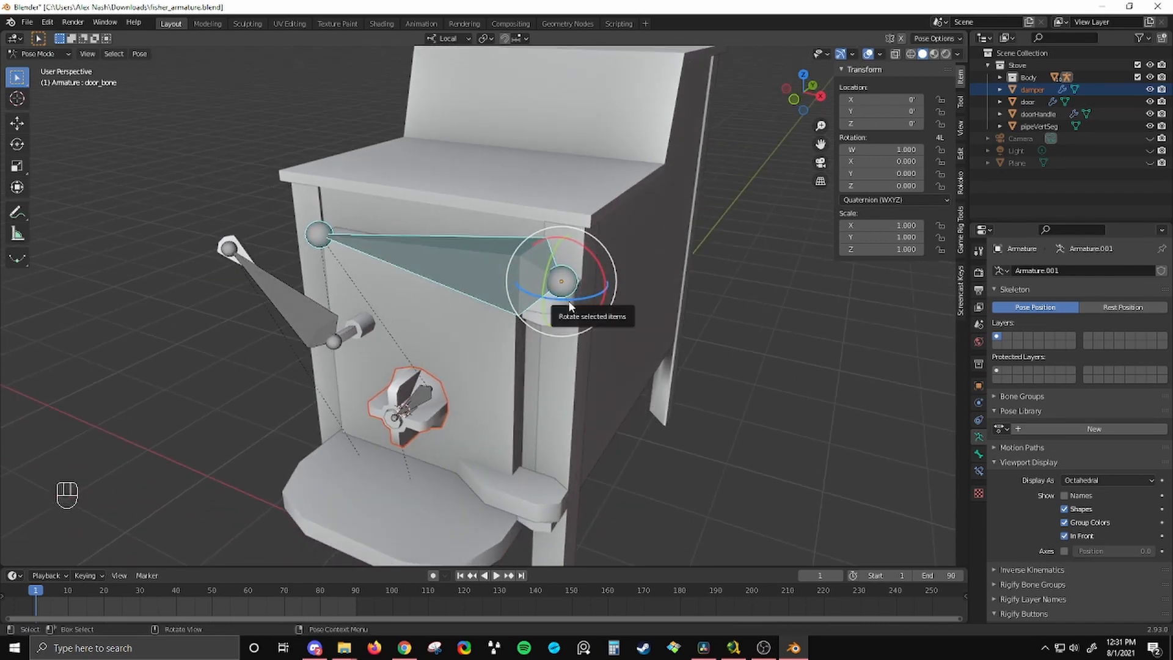
- Test-rotate the door bone around its local Z axis with the gizmo, then clear its rotation
scroll(482, 287, up, 2)
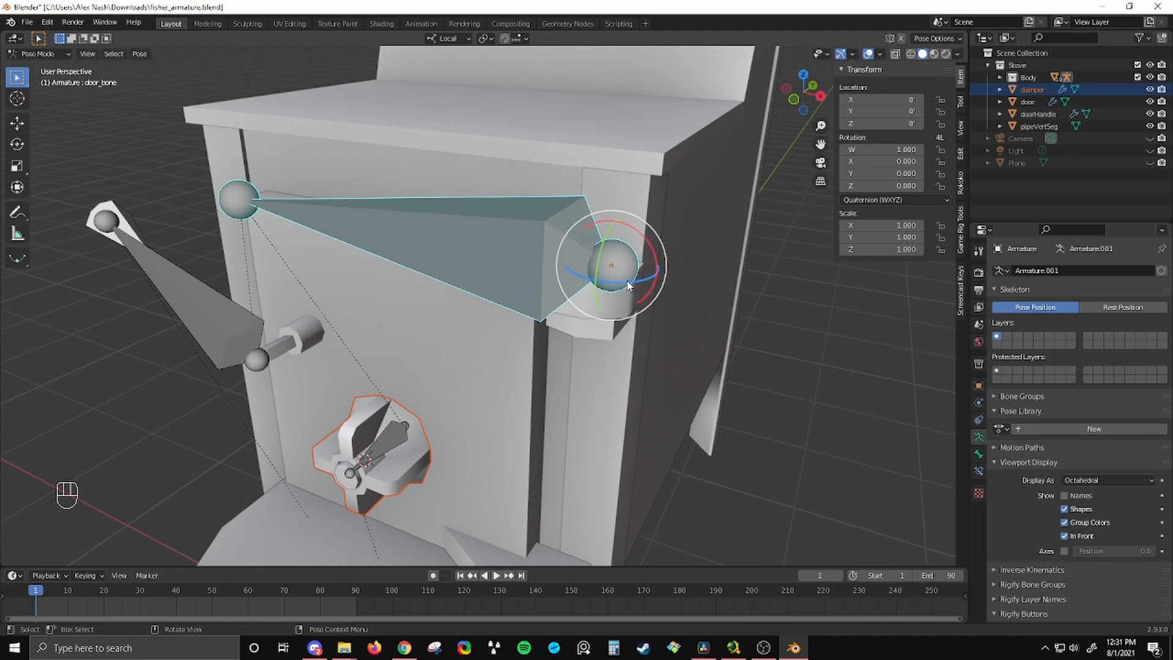
drag(630, 286, 622, 193)
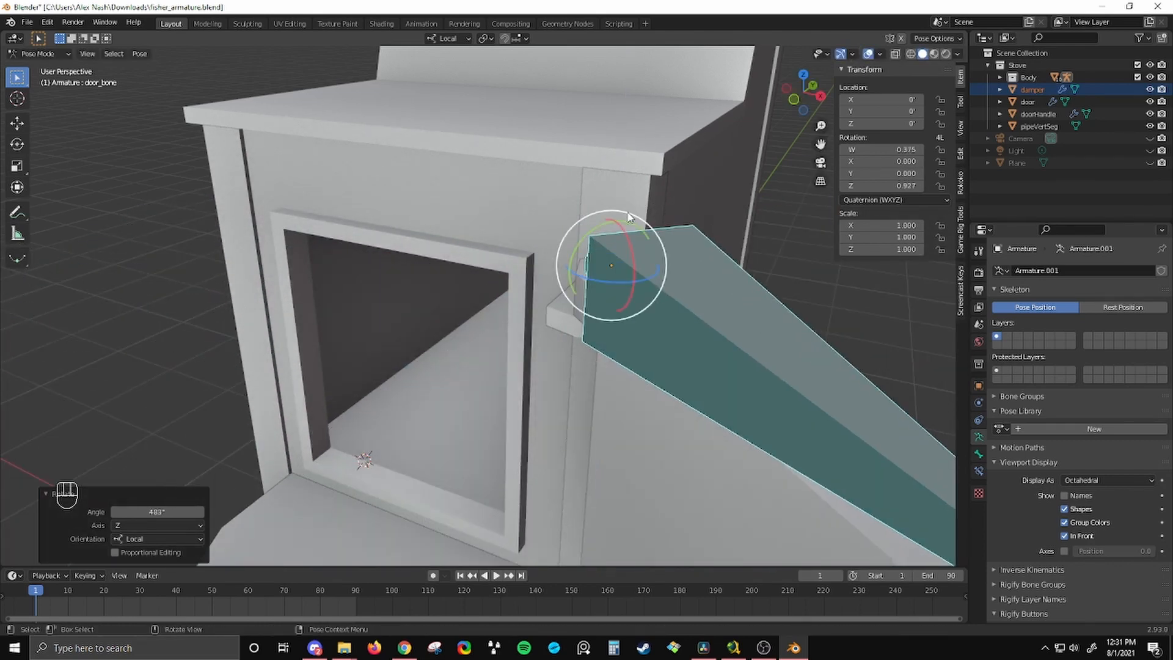
key(alt+r)
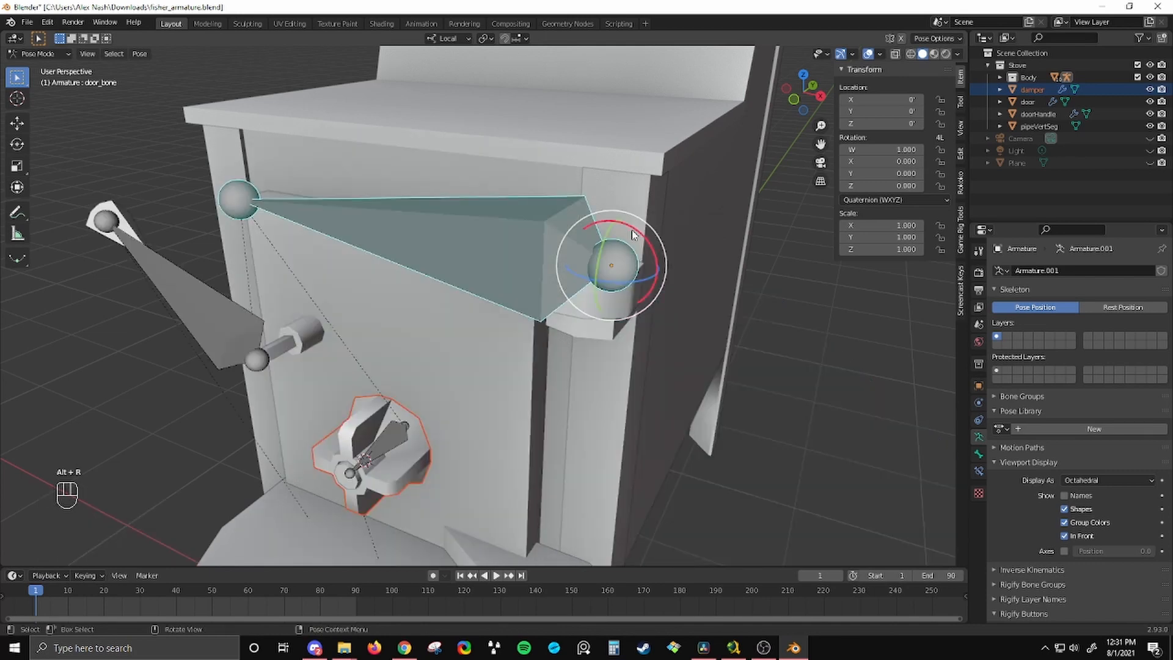
- Lock the door bone's X and Y rotation and test-rotate it around the remaining axis, cancelling the rotation
click(941, 174)
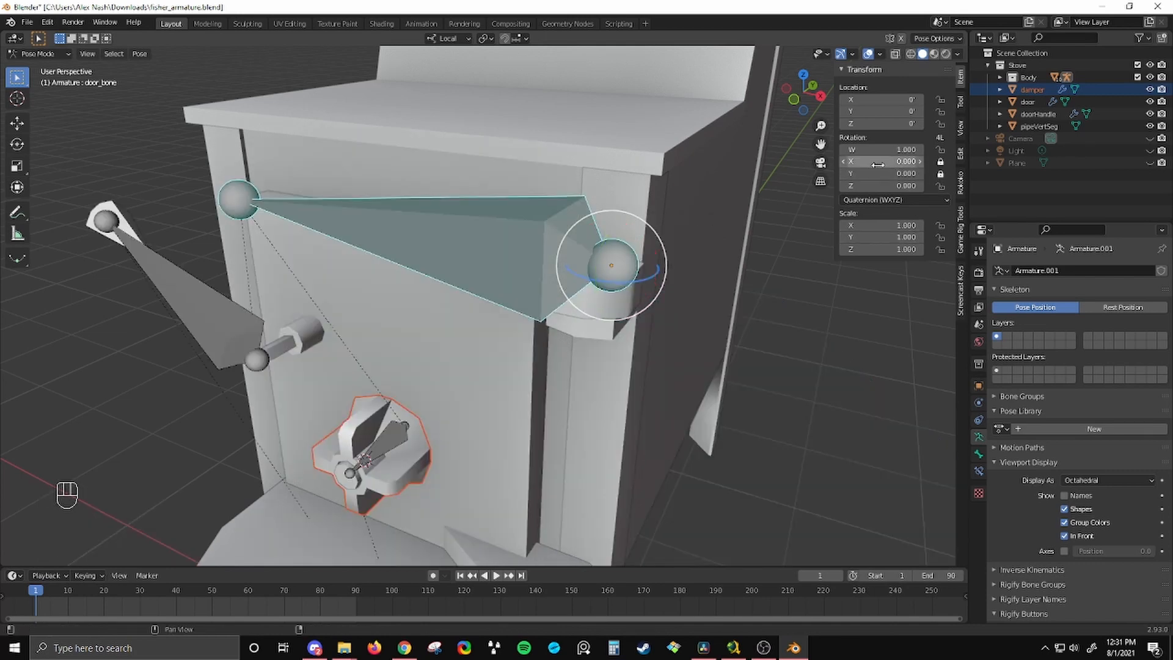
middle_drag(690, 256, 703, 281)
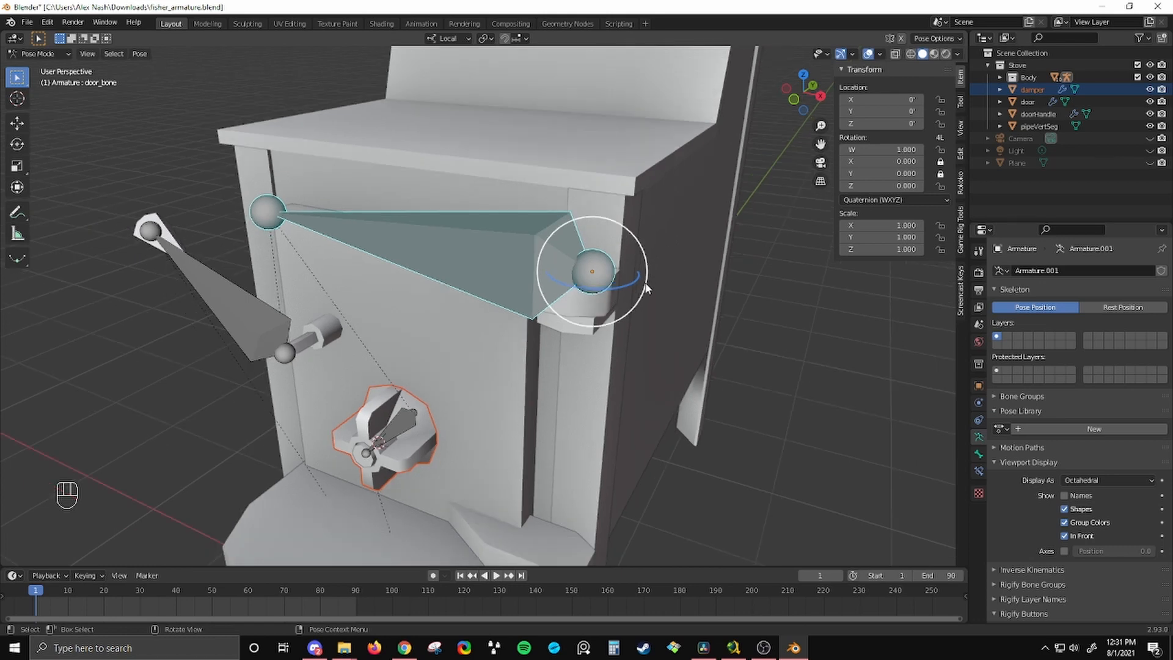
click(250, 324)
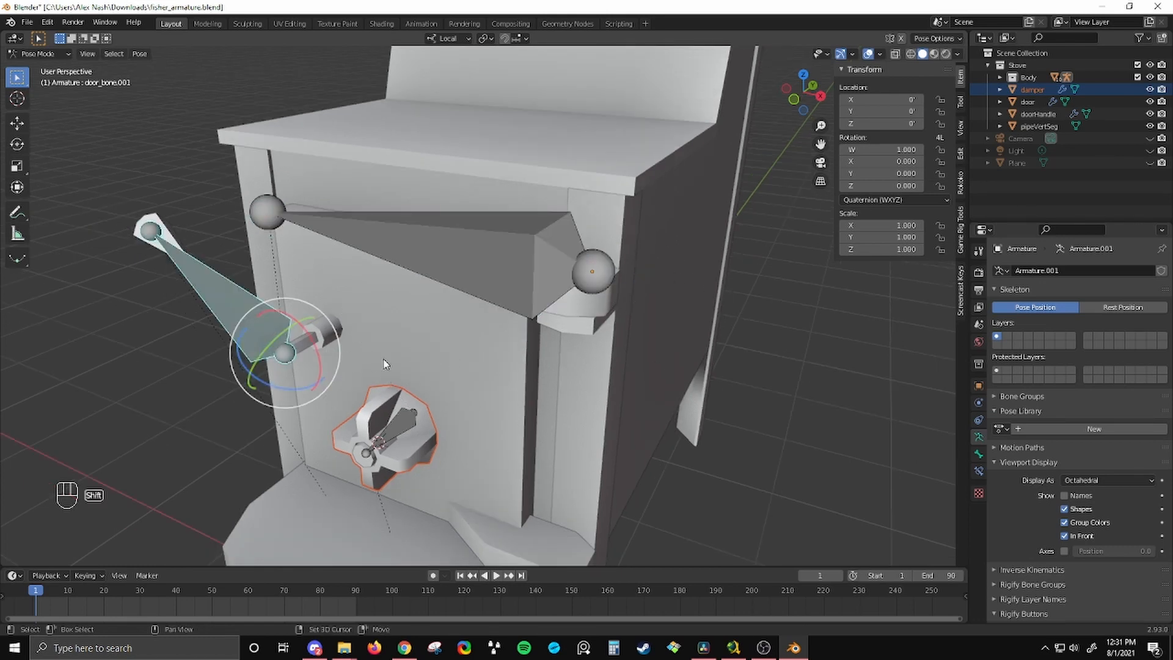
shift+middle_drag(383, 363, 460, 283)
click(572, 202)
key(r)
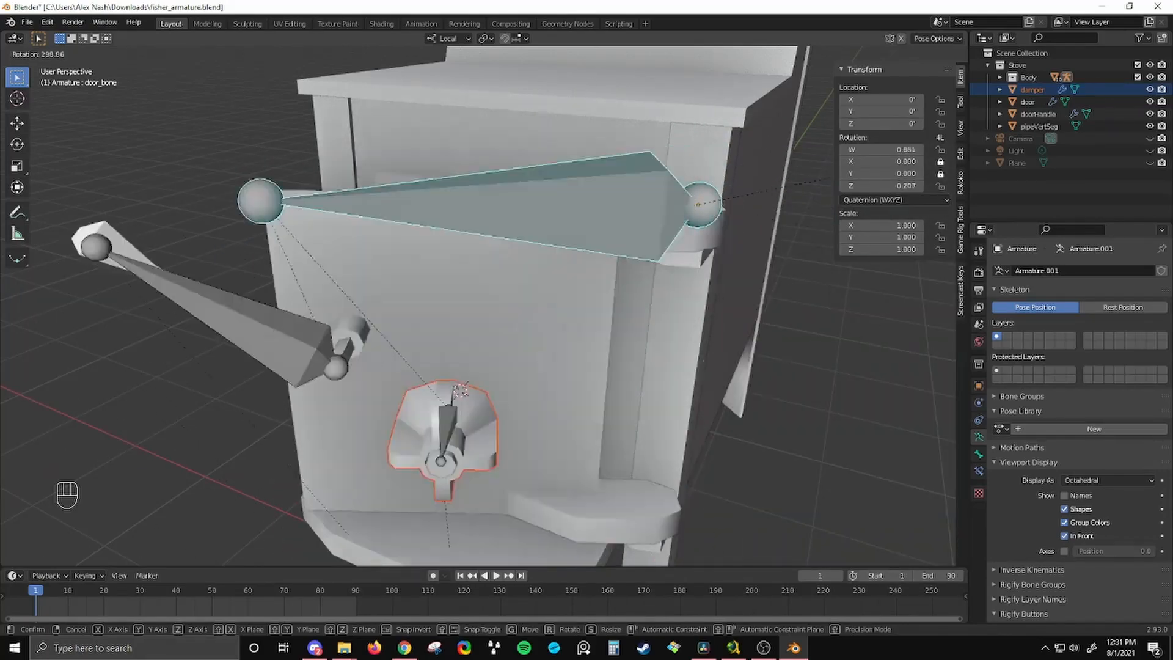
key(Escape)
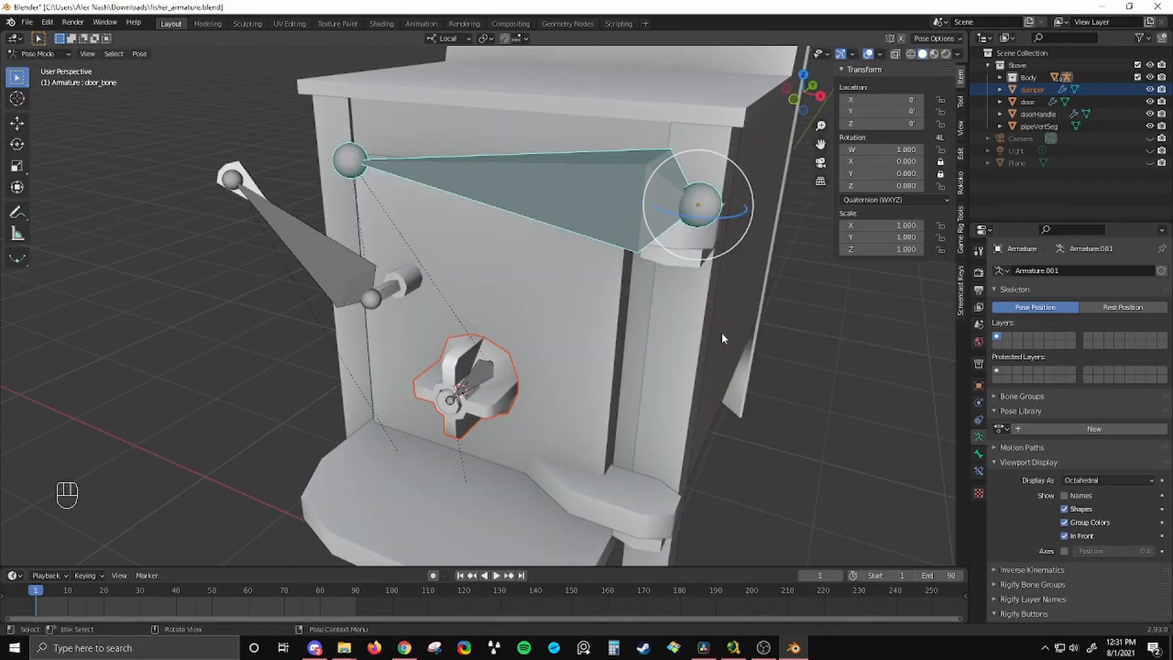
- Test-rotate the door handle bone around its local X axis, undo it, and lock its Y and Z rotation
click(319, 275)
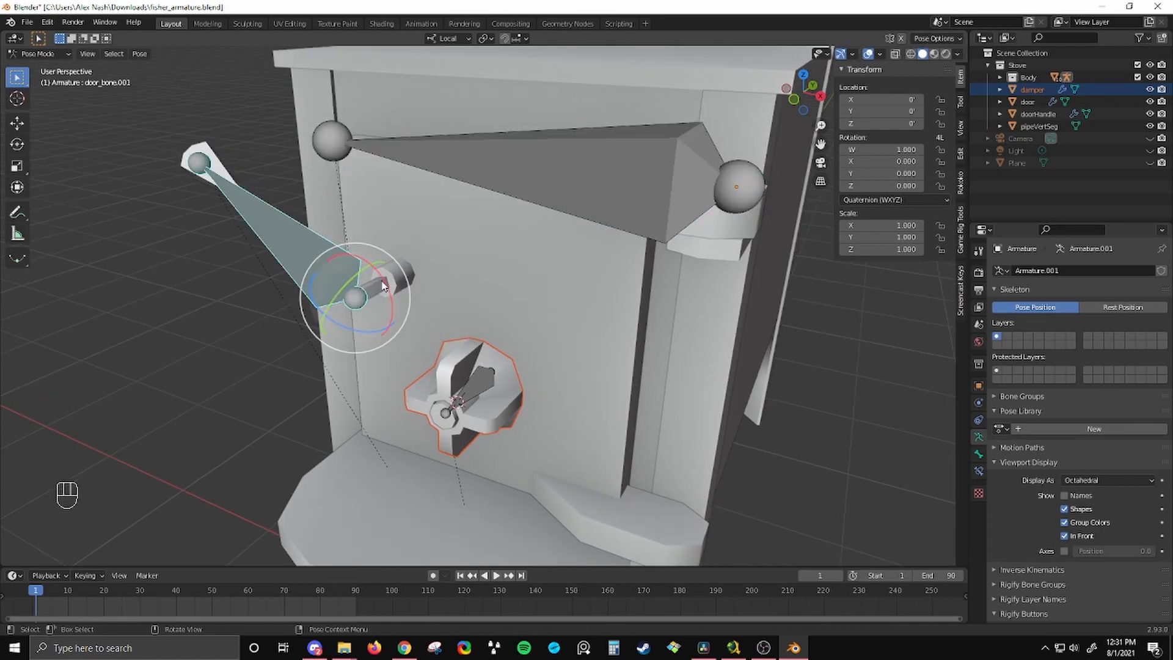
drag(384, 286, 550, 315)
key(ctrl+z)
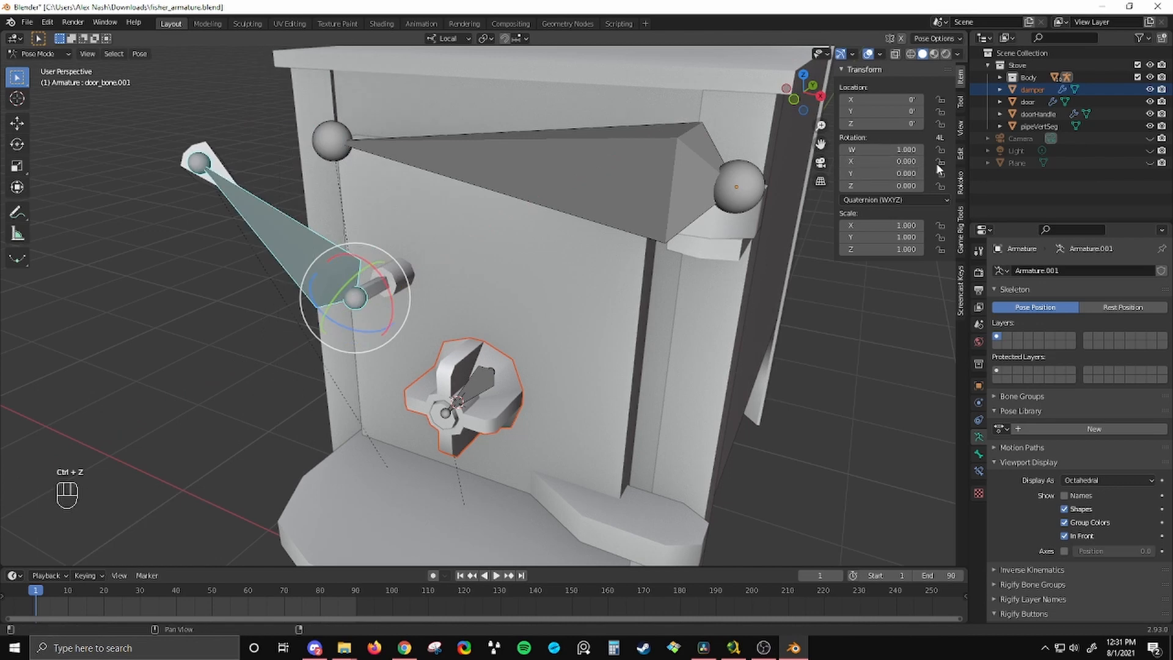
click(941, 186)
- Lock the damper bone's X and Z rotation so that only its local Y axis stays free
click(491, 385)
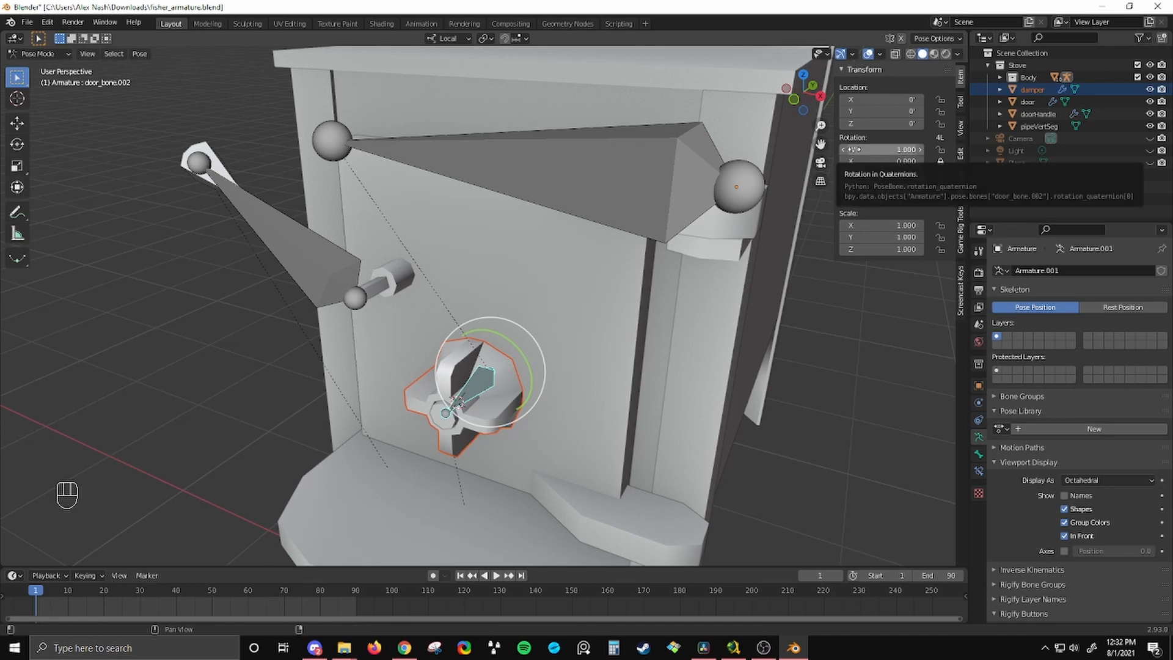
scroll(527, 391, down, 3)
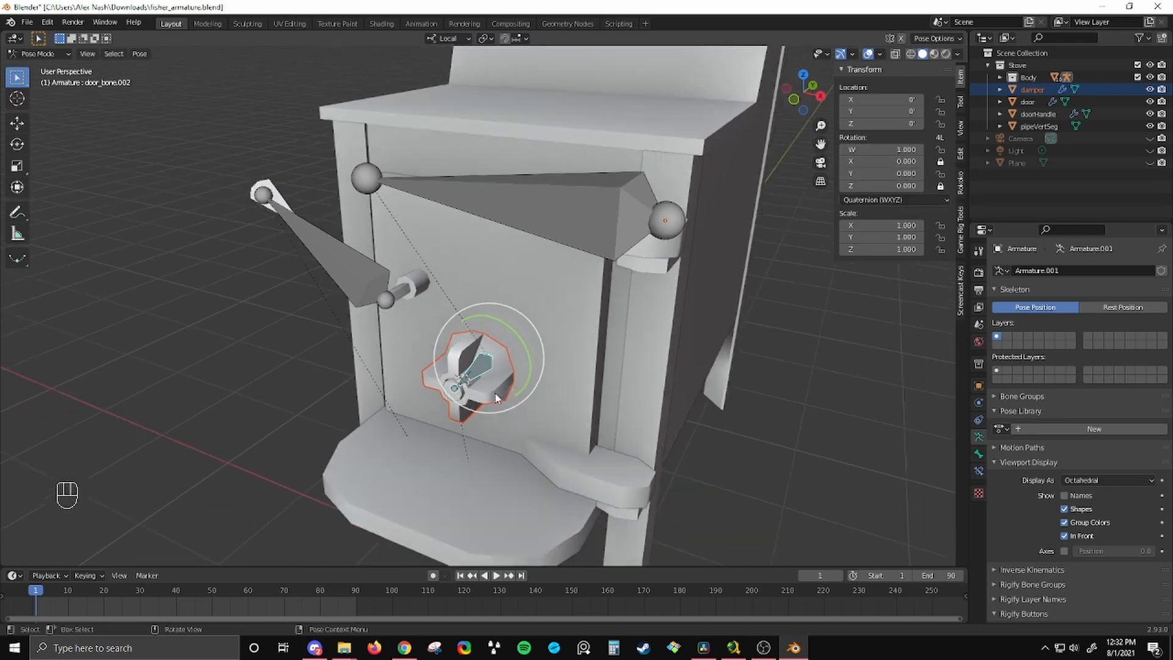
shift+middle_drag(528, 398, 550, 388)
middle_drag(684, 321, 654, 270)
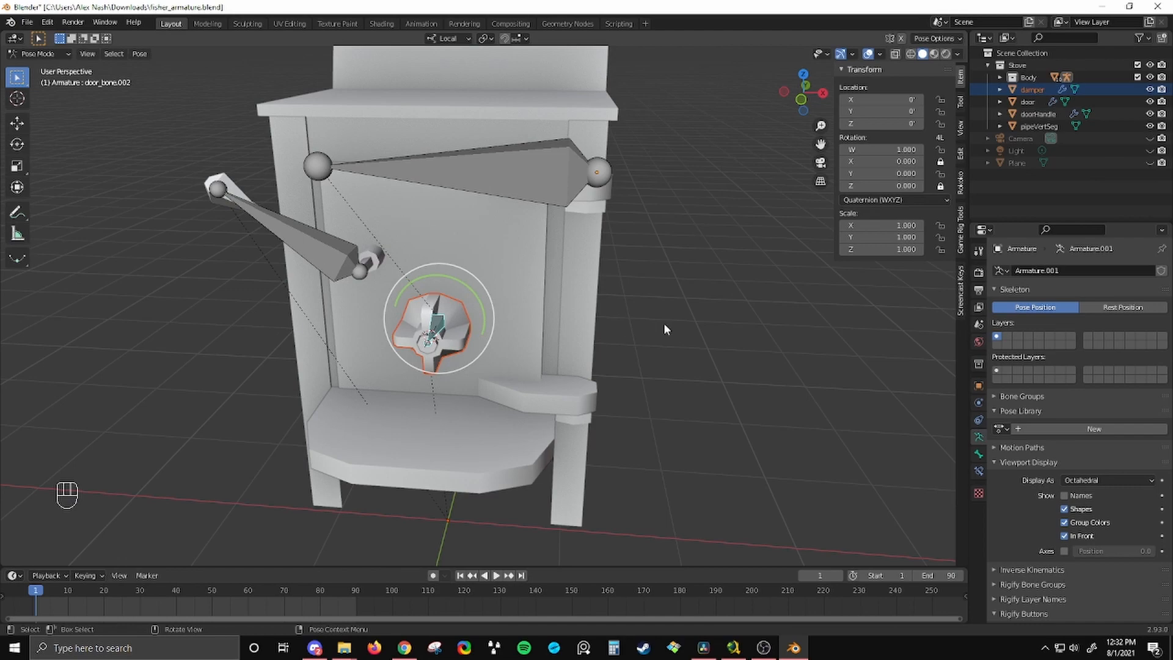
- Test-rotate the door, door handle and damper bones one by one to check their locked rotation axes
middle_drag(665, 328, 641, 235)
click(624, 144)
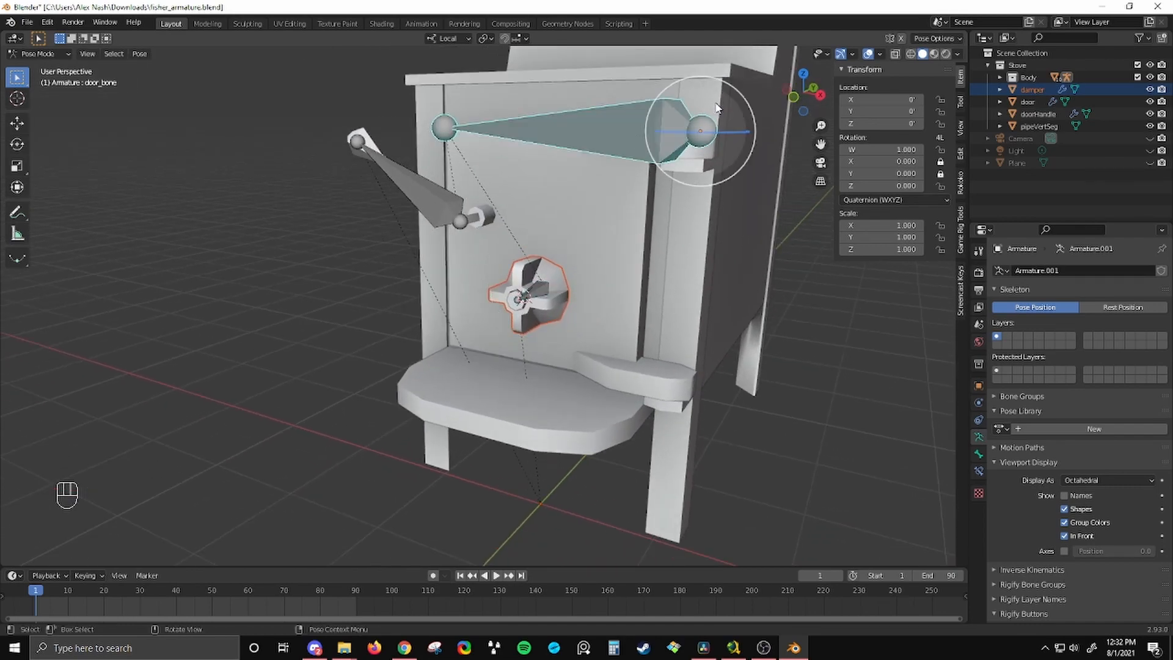
key(r)
right_click(697, 103)
middle_drag(697, 102, 529, 215)
click(447, 244)
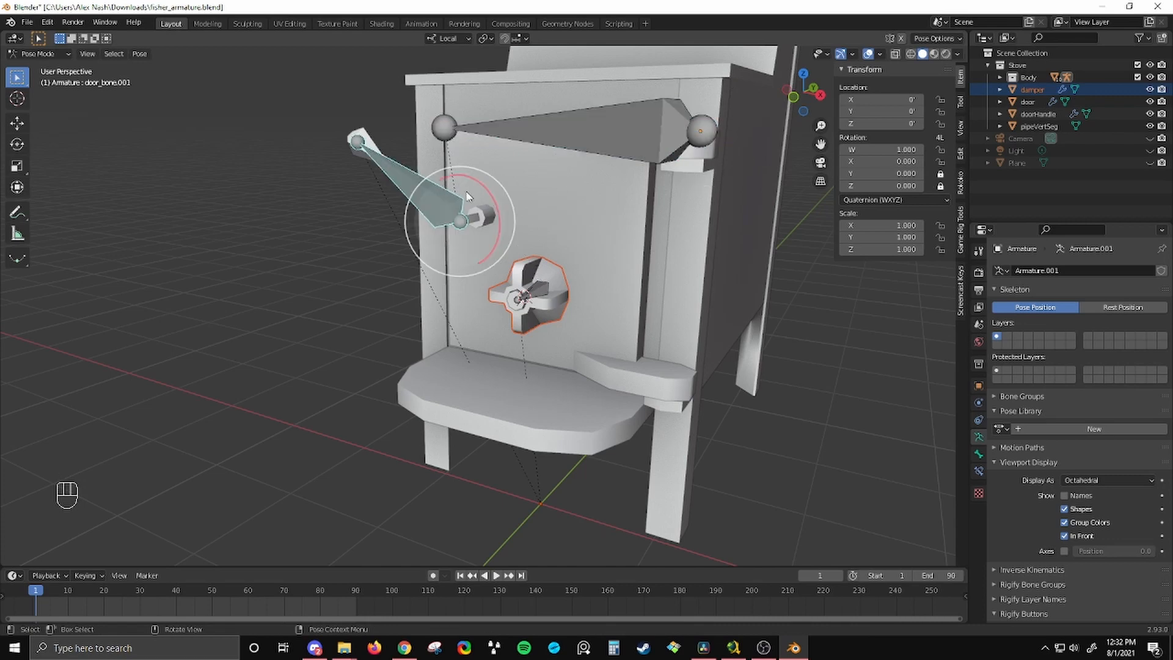
key(r)
right_click(548, 289)
click(548, 289)
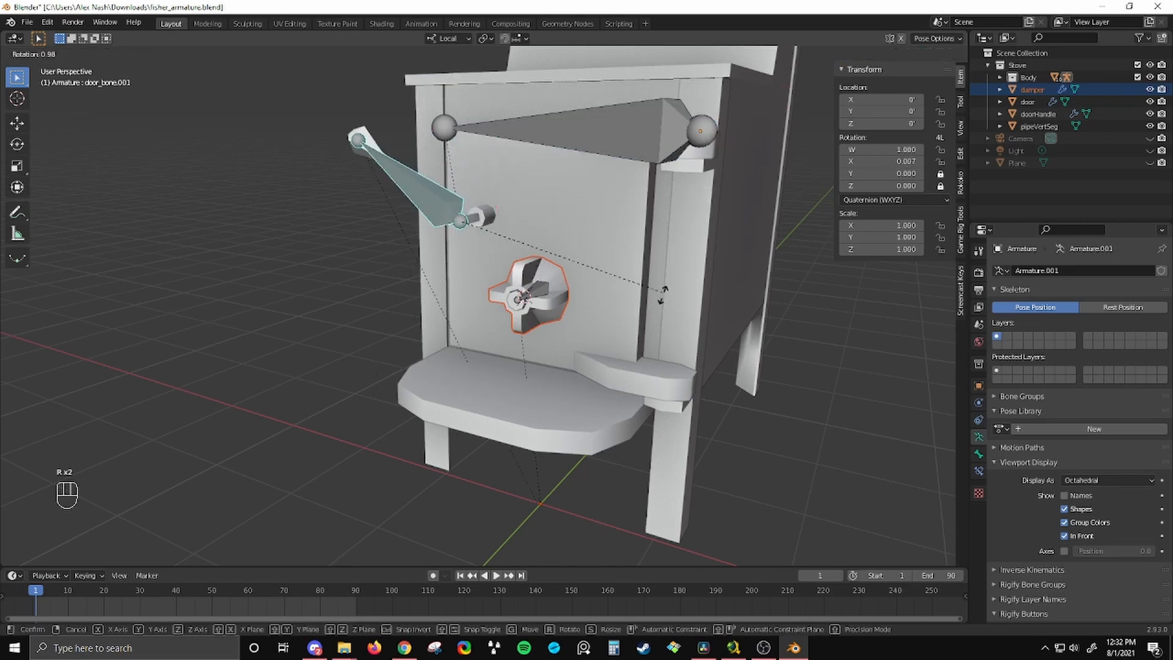
click(548, 290)
click(549, 290)
key(r)
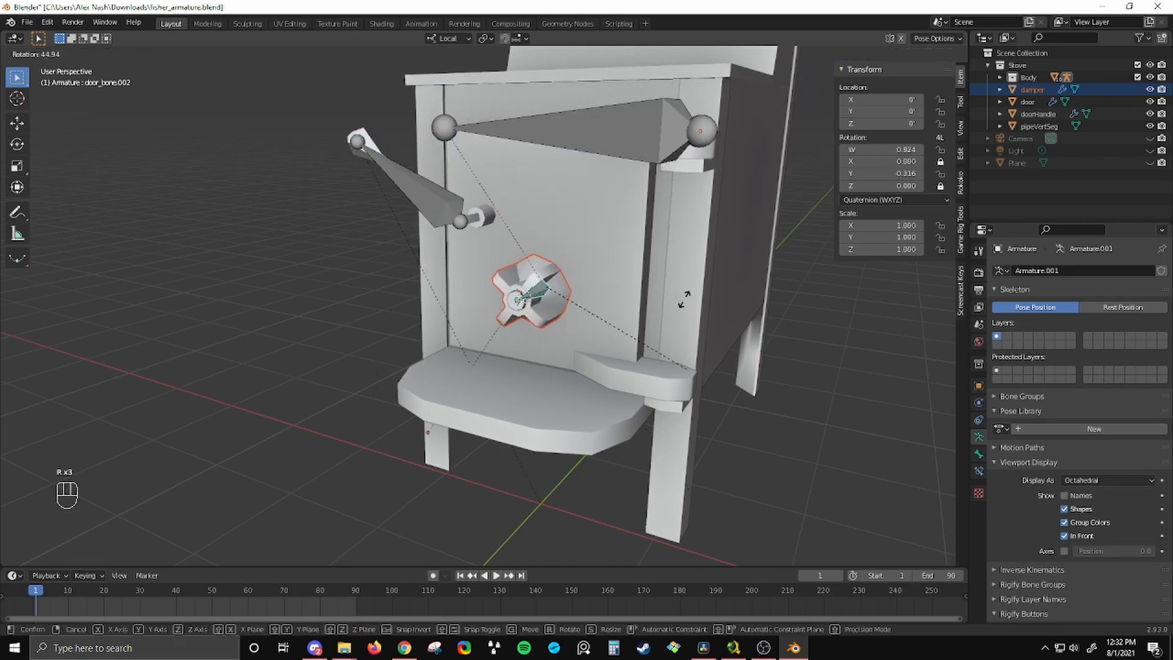
click(698, 262)
- Select all the bones, clear all their pose transforms and deselect everything
middle_drag(698, 262, 698, 264)
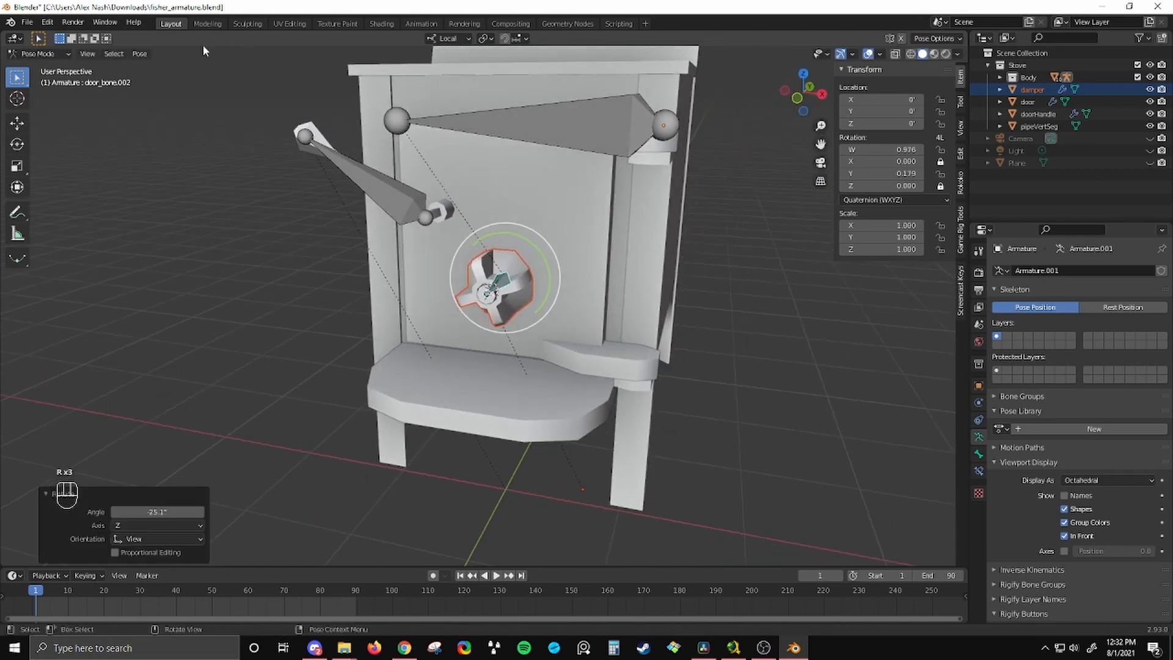
key(a)
click(139, 54)
mouse_move(169, 78)
click(272, 75)
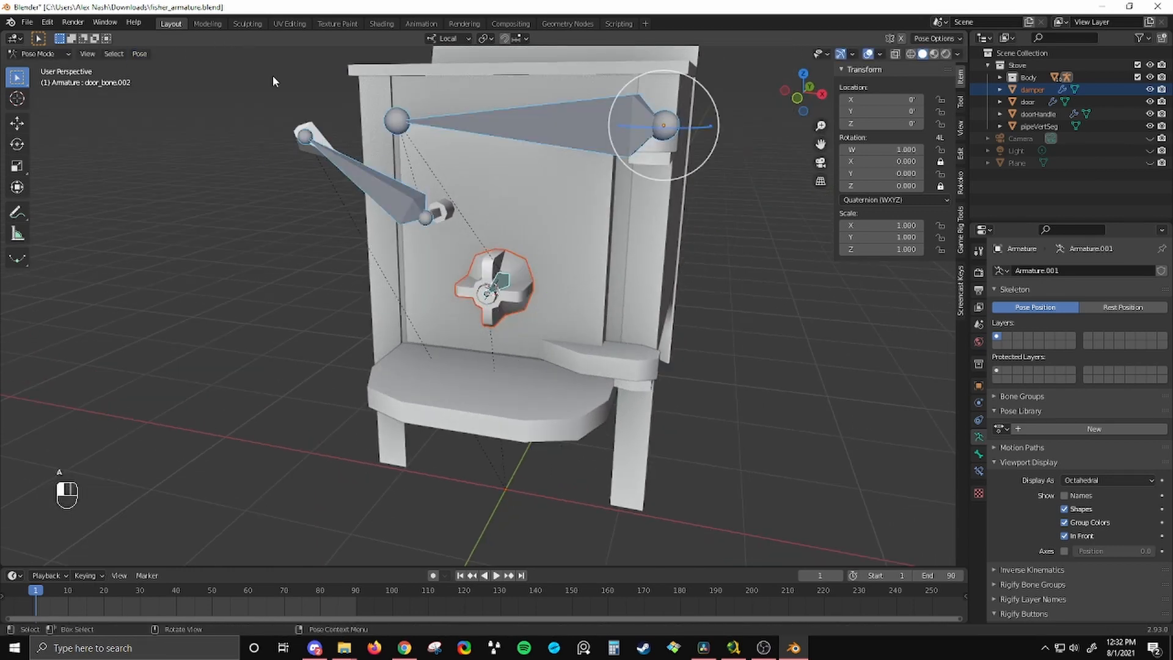
key(alt+a)
middle_drag(721, 330, 709, 410)
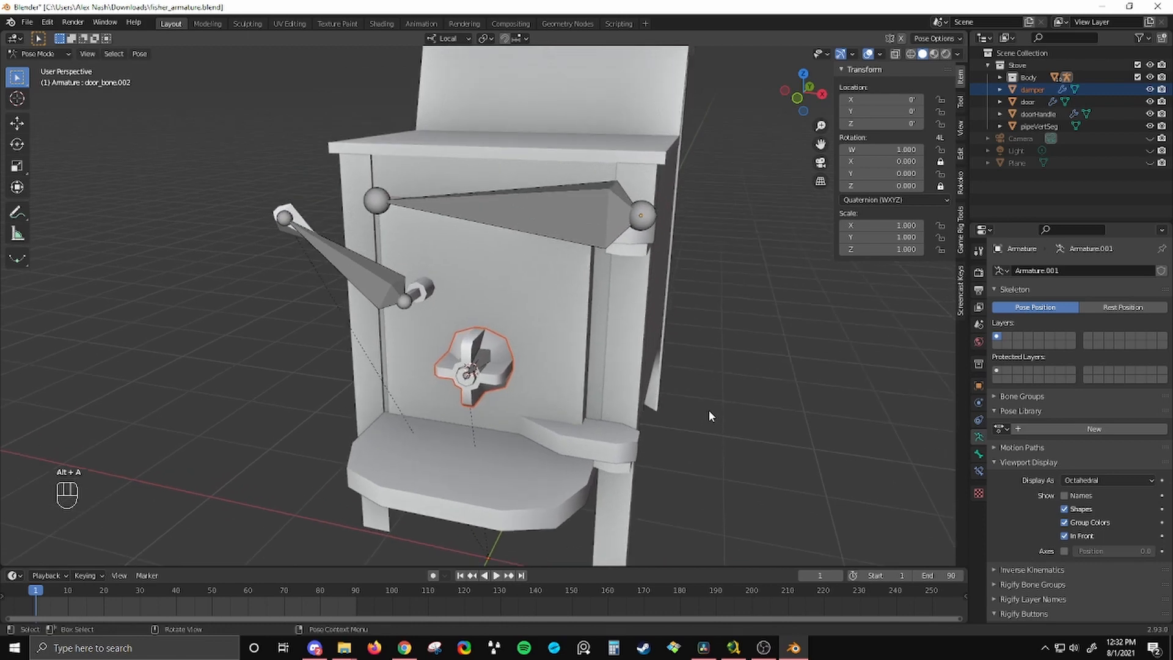
- In Object Mode, select the door, damper and door handle meshes and clear their parent with Clear Parent
key(ctrl+Tab)
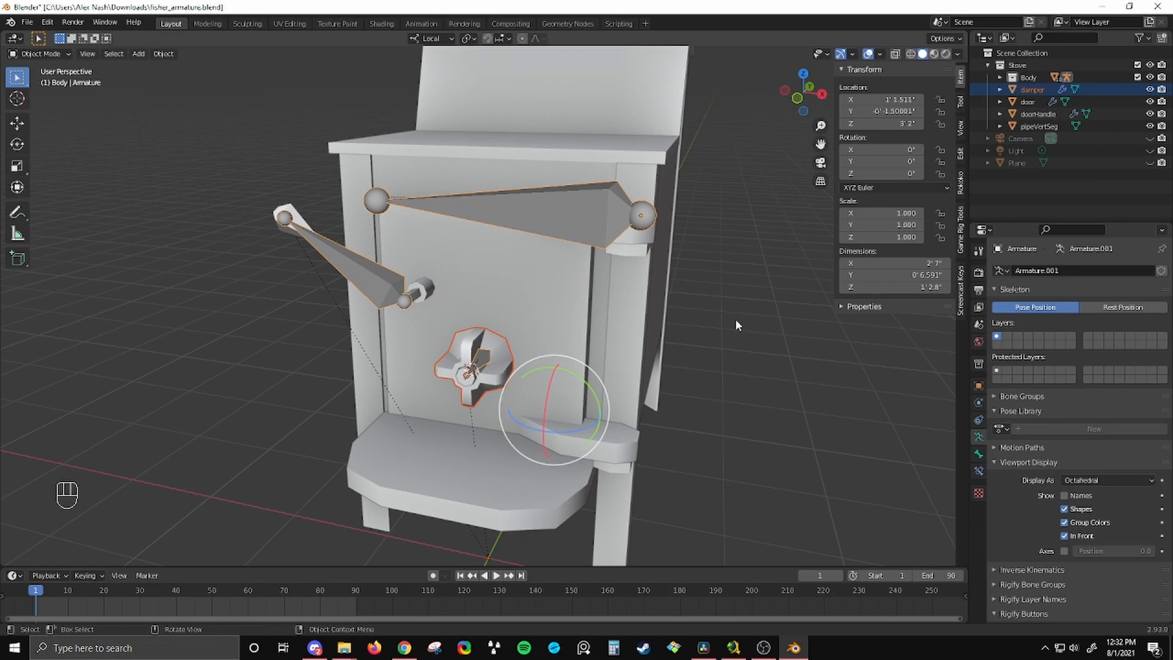
mouse_move(735, 318)
middle_down()
mouse_move(775, 323)
mouse_move(739, 327)
middle_up()
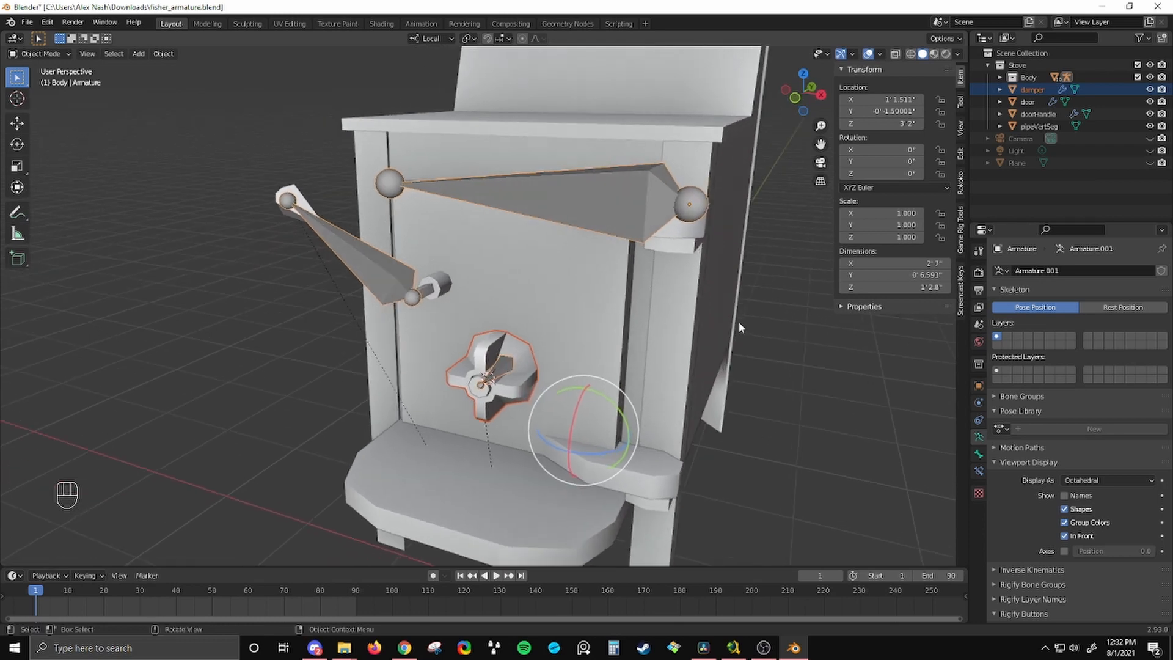
click(556, 292)
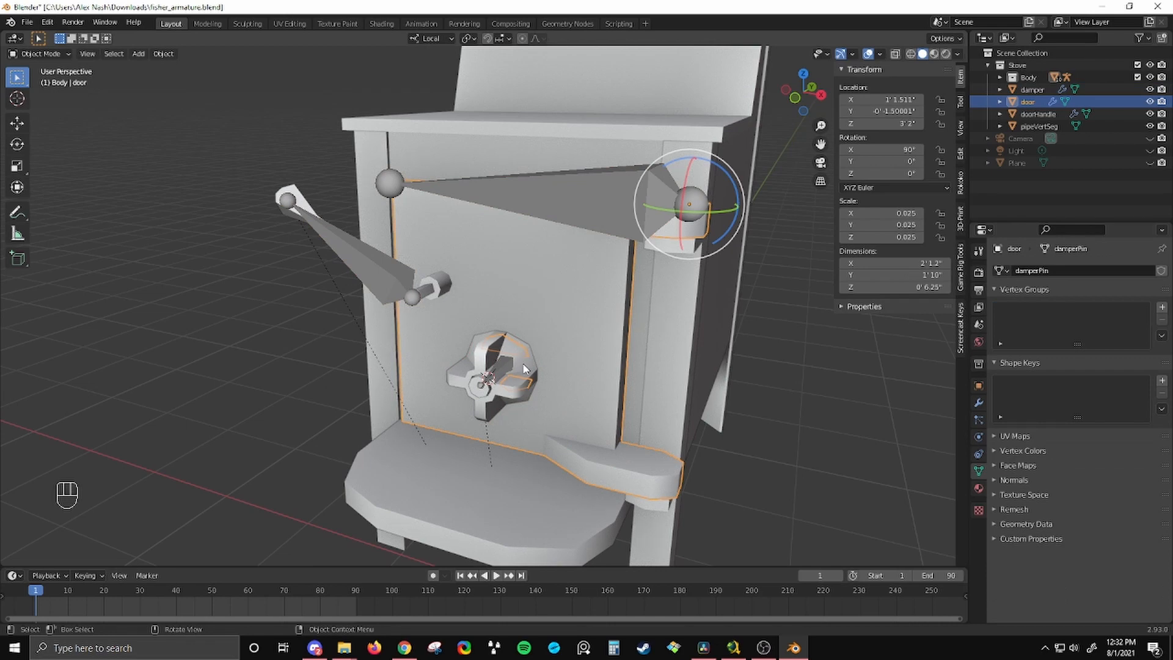
click(848, 374)
click(563, 307)
shift+click(506, 354)
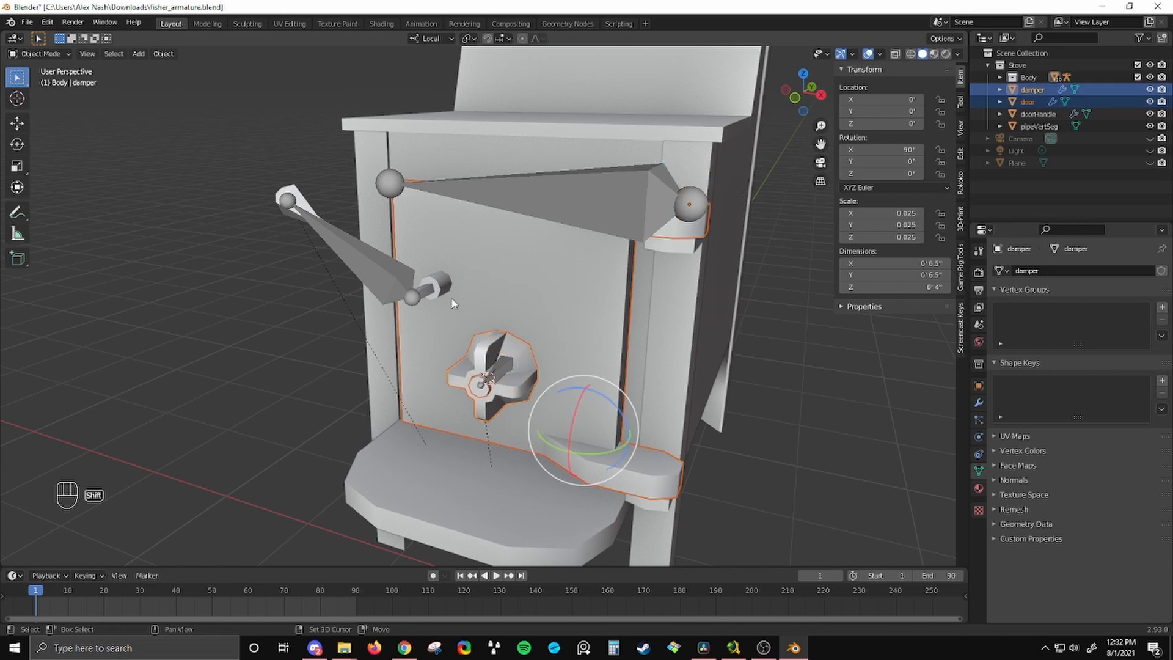
shift+click(304, 199)
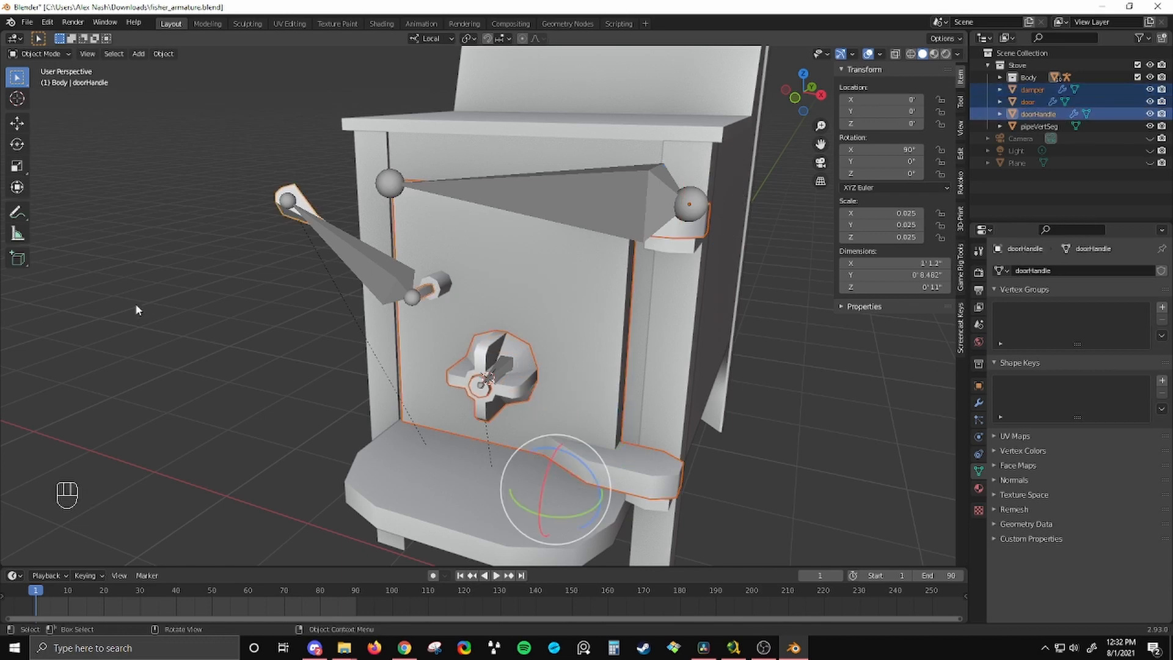
key(alt+p)
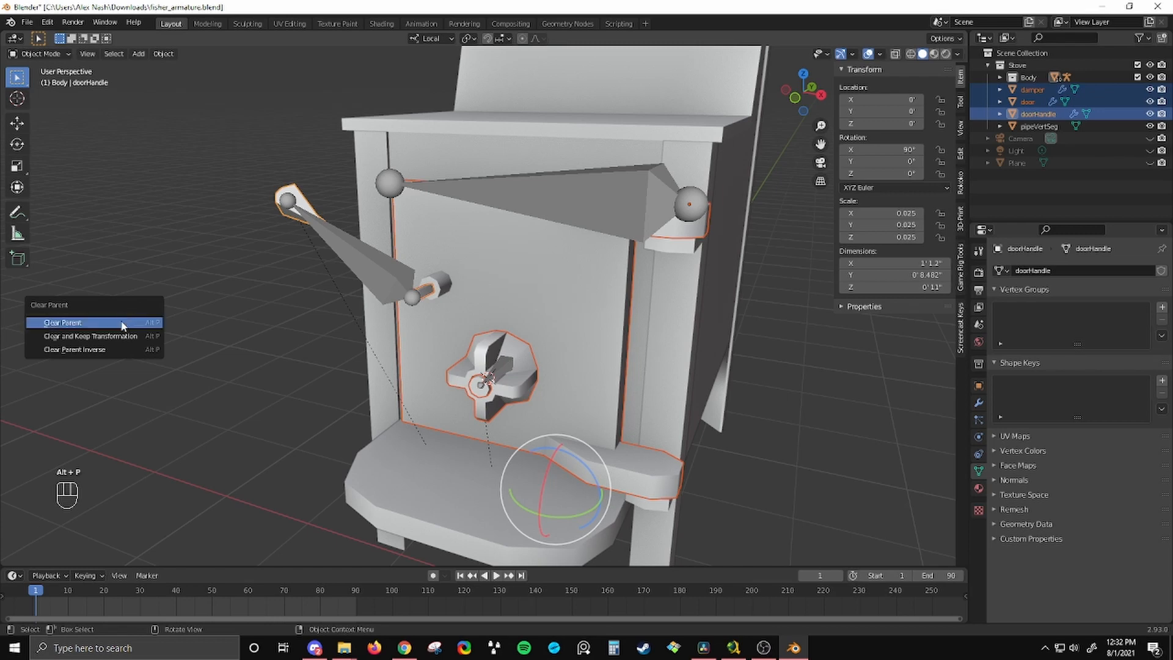
click(123, 322)
- Put the armature in Pose Mode and test-rotate the door bone to check the unparented meshes, cancelling the rotation
click(567, 186)
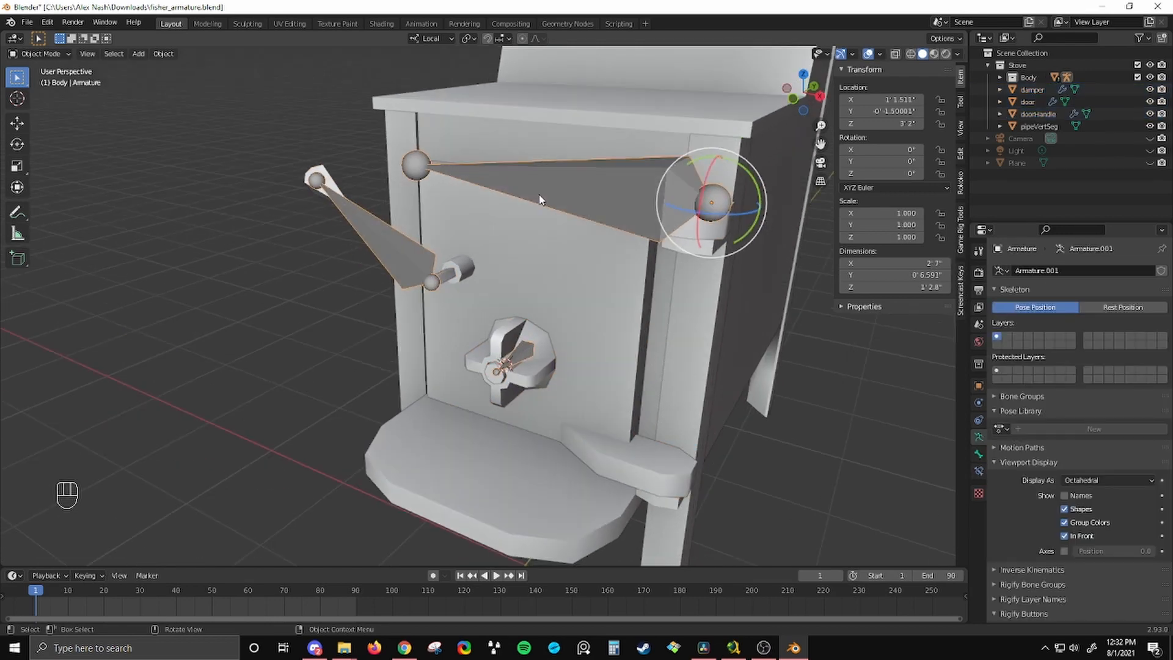
key(ctrl+Tab)
click(576, 215)
middle_drag(577, 214, 636, 256)
key(r)
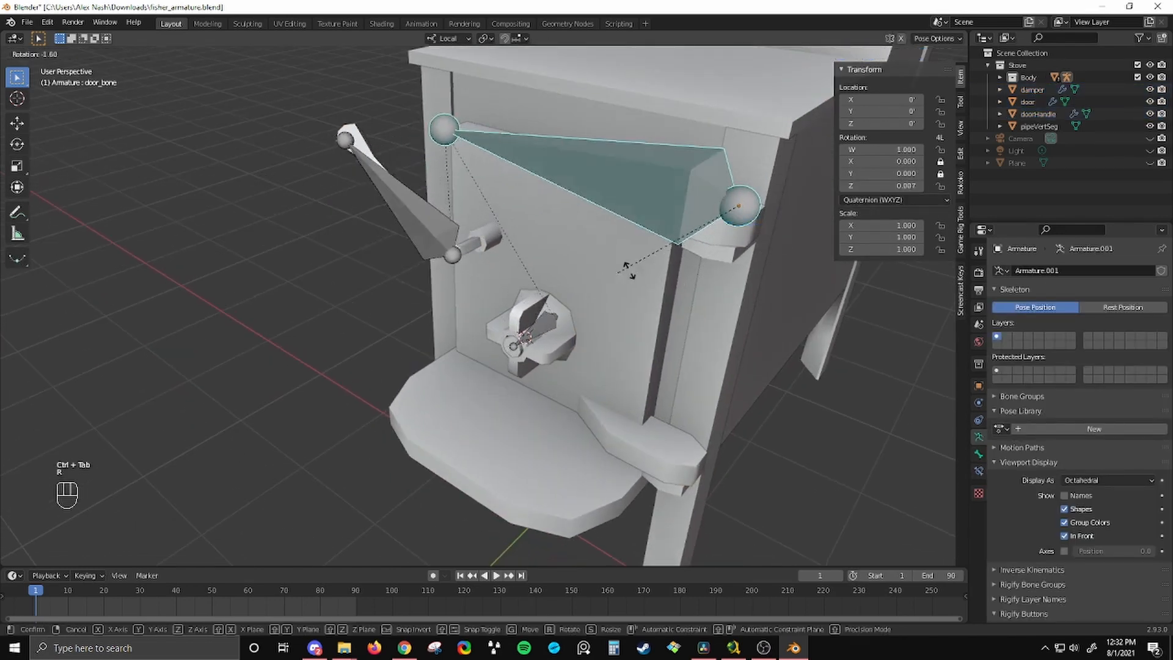
right_click(548, 276)
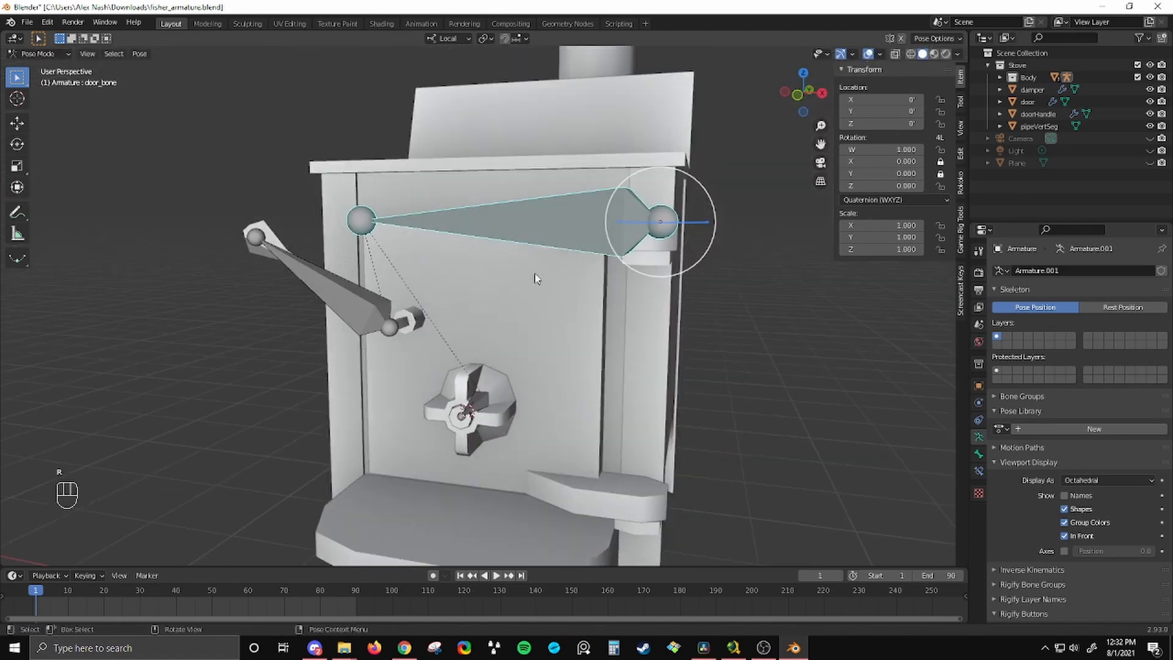
- Return to Object Mode and remove the Armature modifier from the door mesh
key(ctrl+Tab)
click(522, 296)
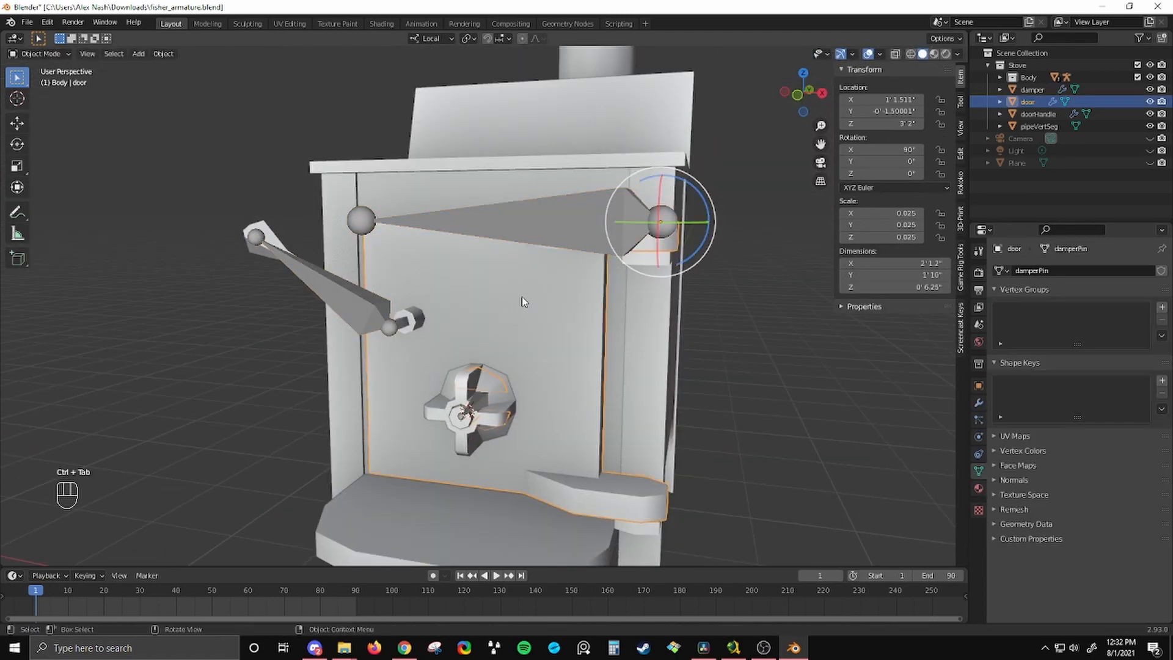
click(978, 404)
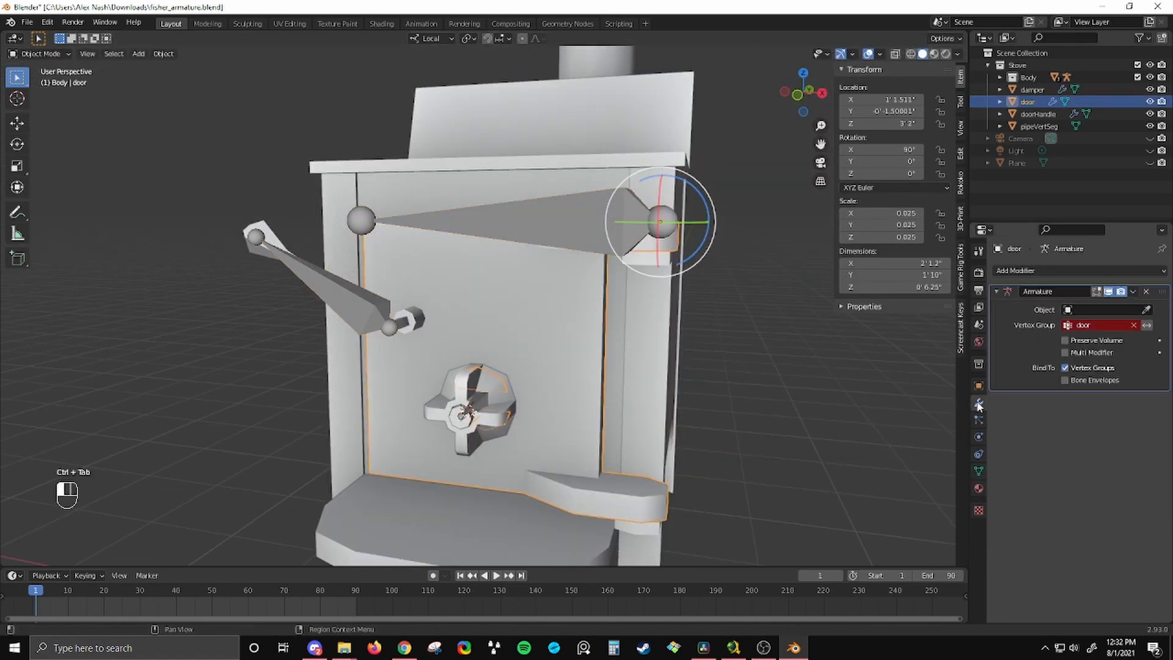
click(1147, 292)
- Remove the Armature modifier from the door handle and damper meshes
click(308, 271)
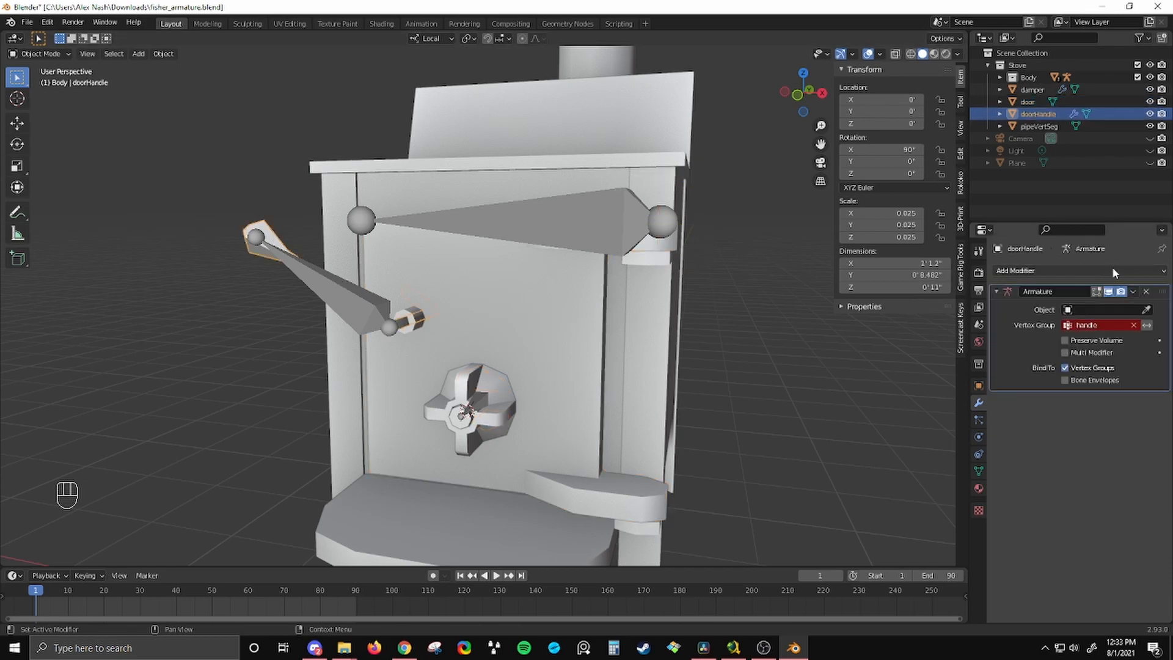
click(1149, 292)
click(498, 387)
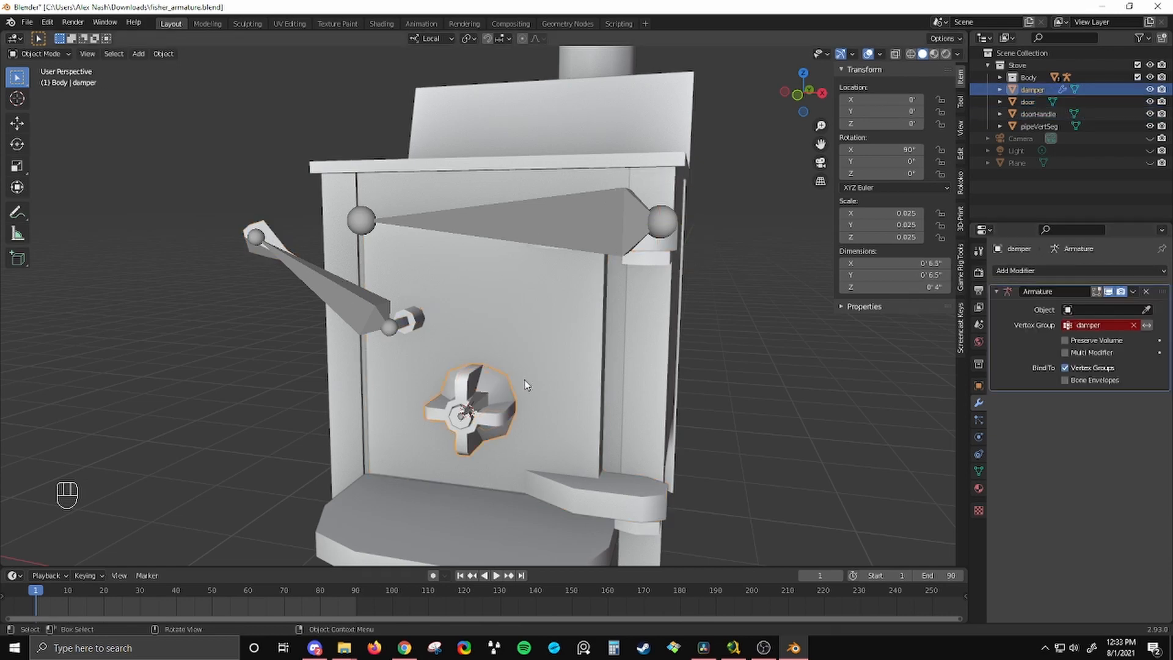
click(1148, 292)
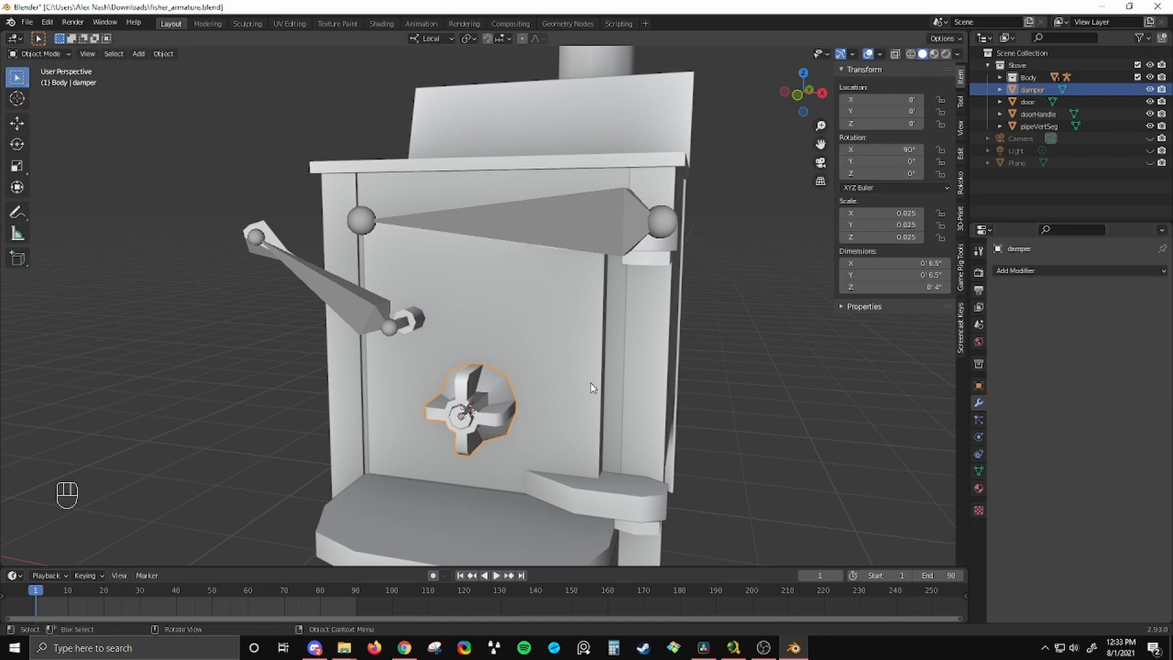
- Select the door, damper and door handle meshes plus the armature, parent them using Armature Deform With Empty Groups, and deselect everything
click(605, 243)
middle_drag(599, 248, 577, 298)
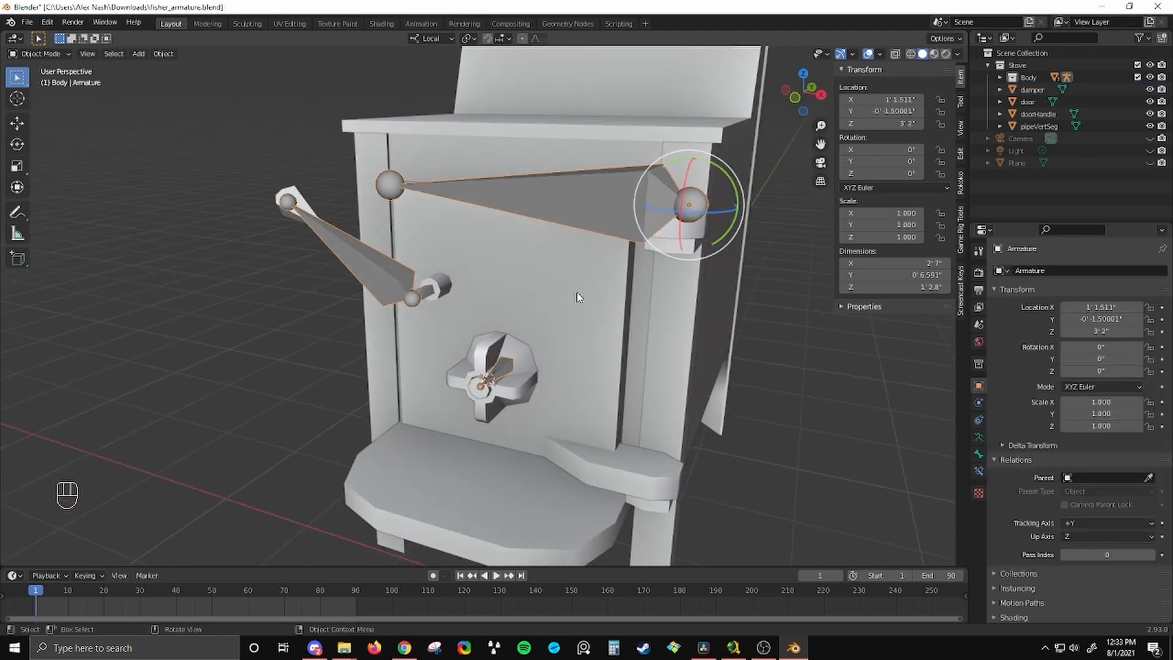
click(590, 288)
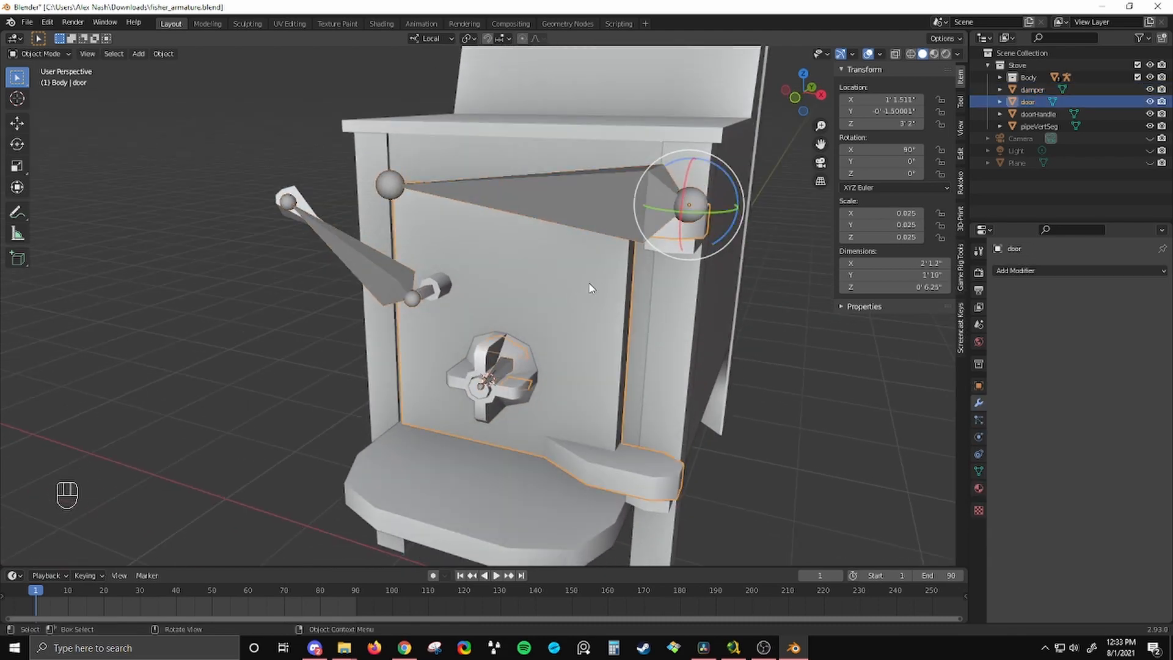
shift+click(523, 361)
shift+click(305, 204)
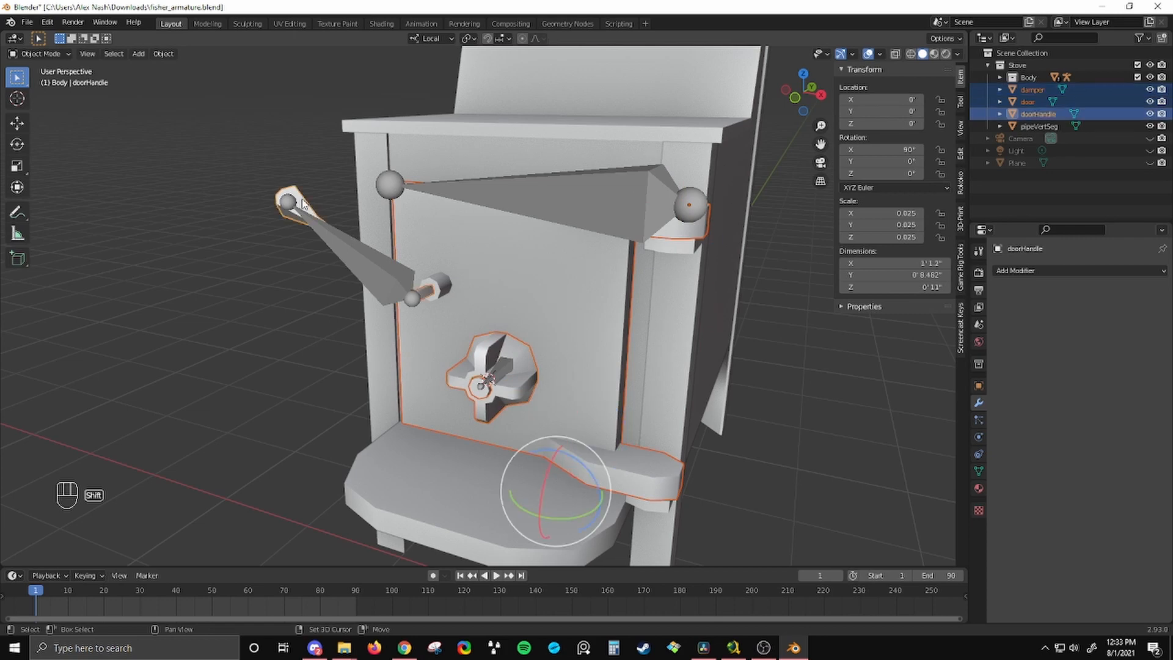
middle_drag(557, 319, 614, 317)
shift+click(581, 196)
key(ctrl)
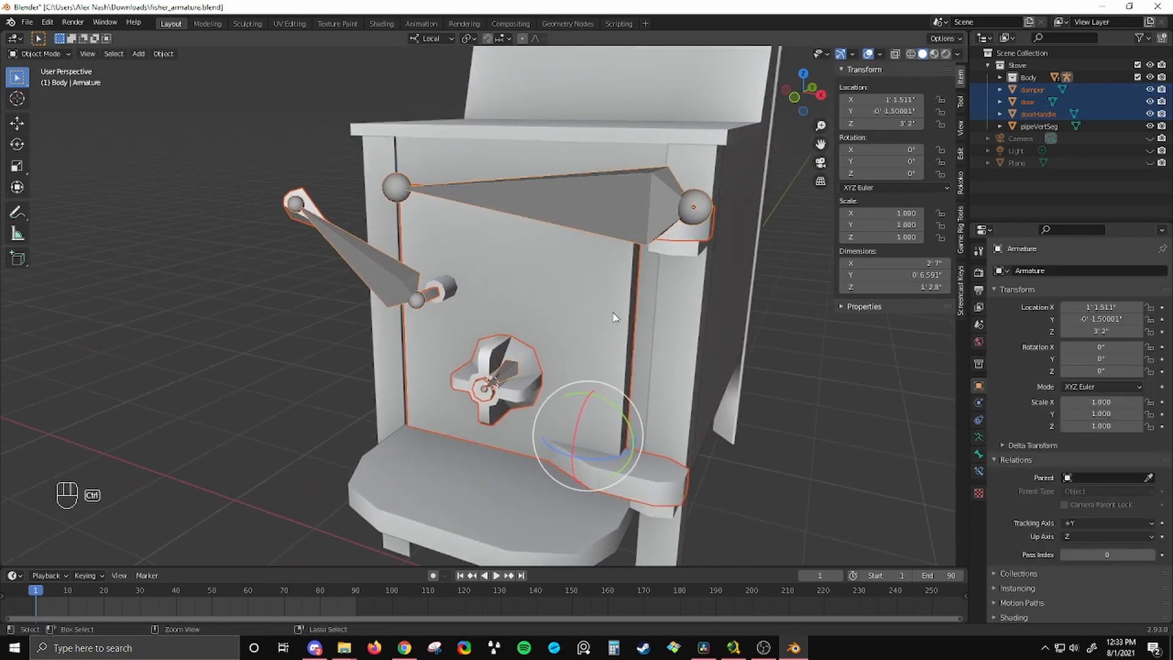
key(ctrl+p)
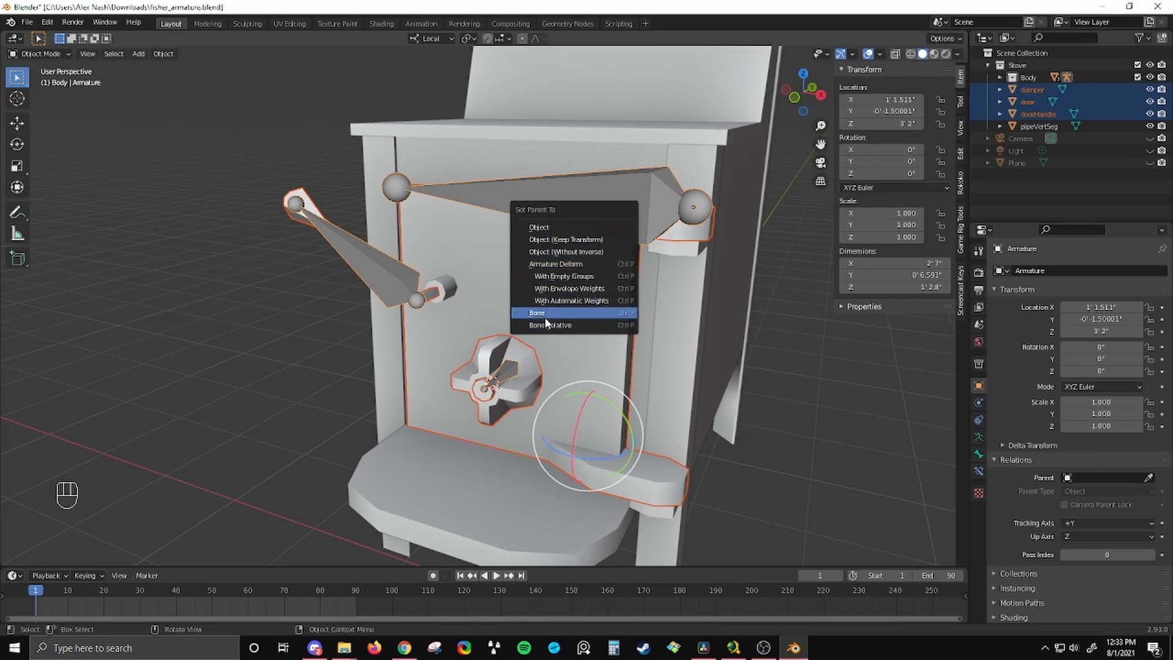
click(606, 278)
scroll(636, 297, up, 3)
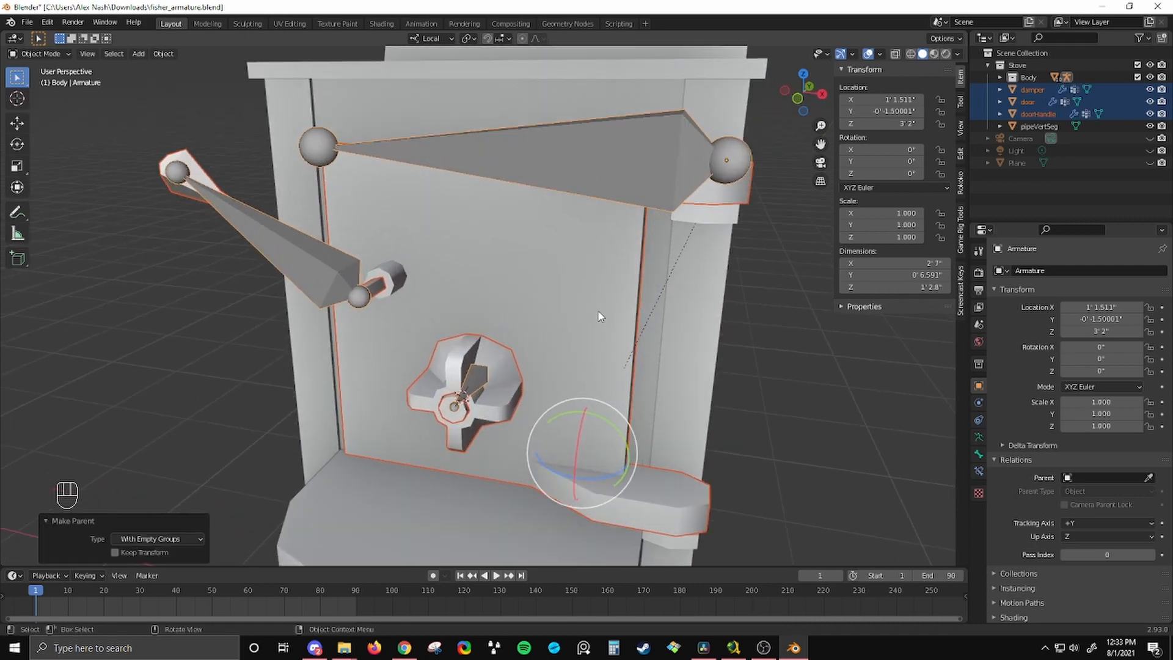
click(799, 376)
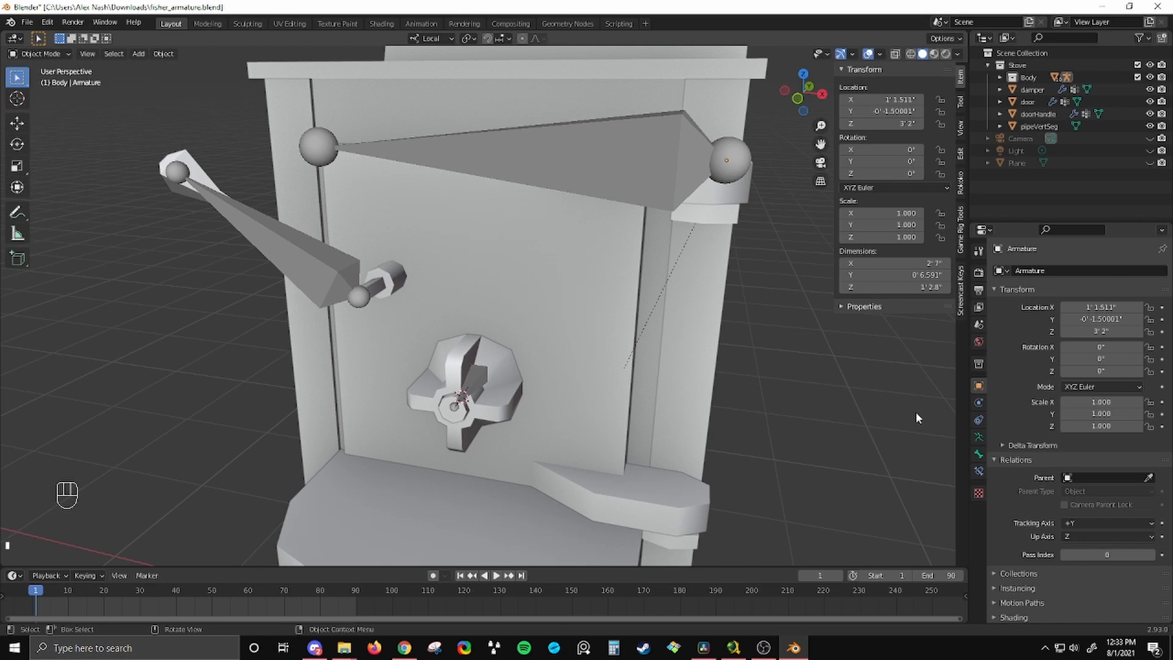
- Select the door mesh and display its vertex groups to inspect their bone names
click(605, 294)
middle_drag(615, 296, 605, 311)
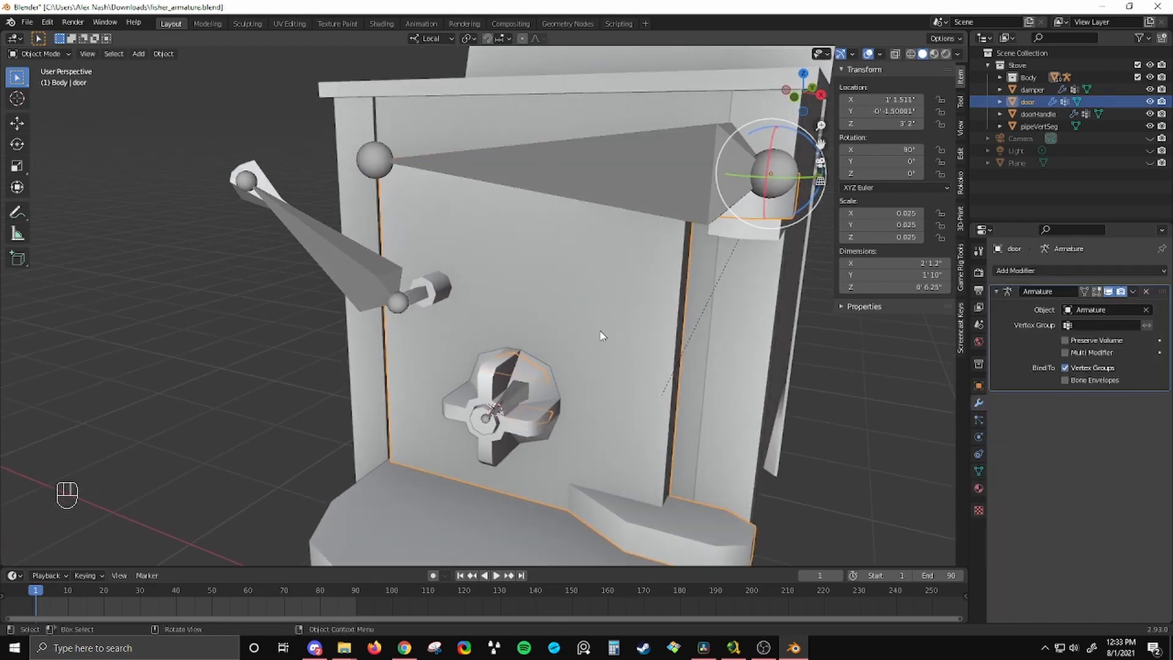
click(978, 471)
shift+middle_drag(881, 441, 839, 408)
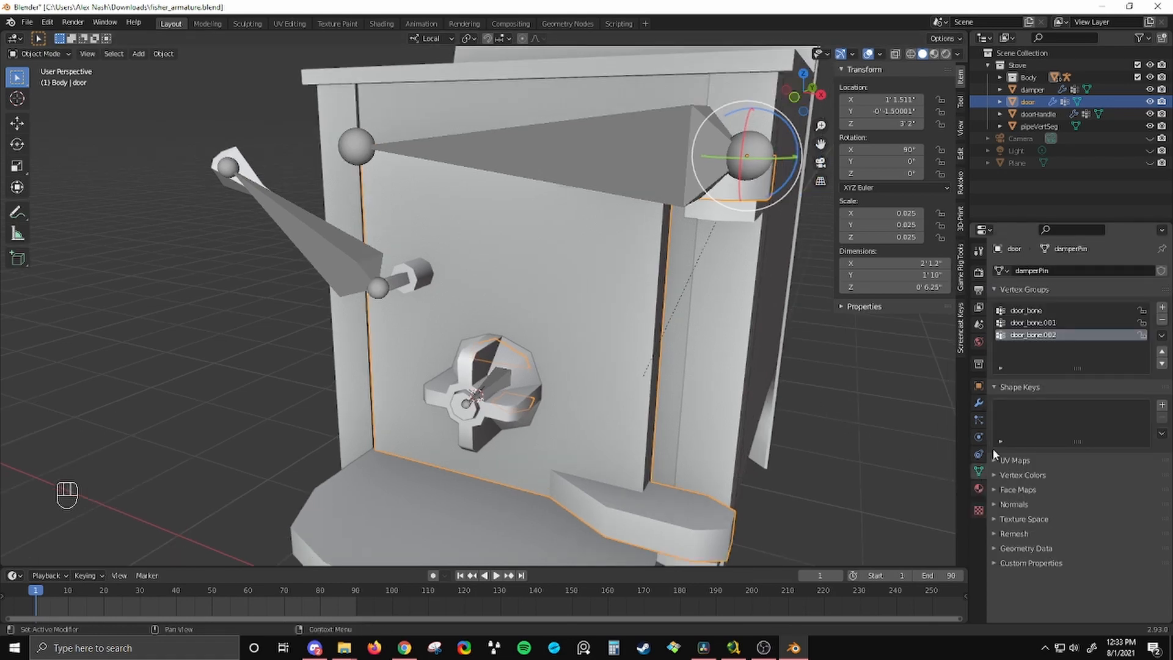
- Put the armature in Edit Mode and rename the door handle's bone to handle_bone
shift+middle_drag(812, 346, 649, 141)
click(649, 141)
key(Tab)
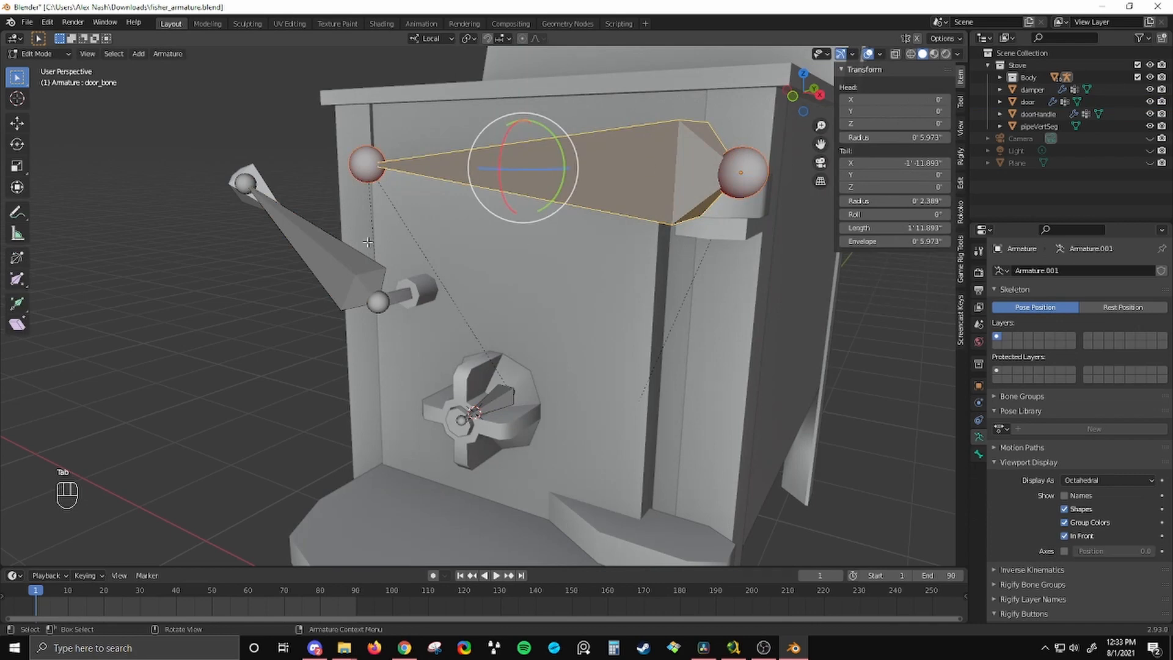
click(317, 247)
key(F2)
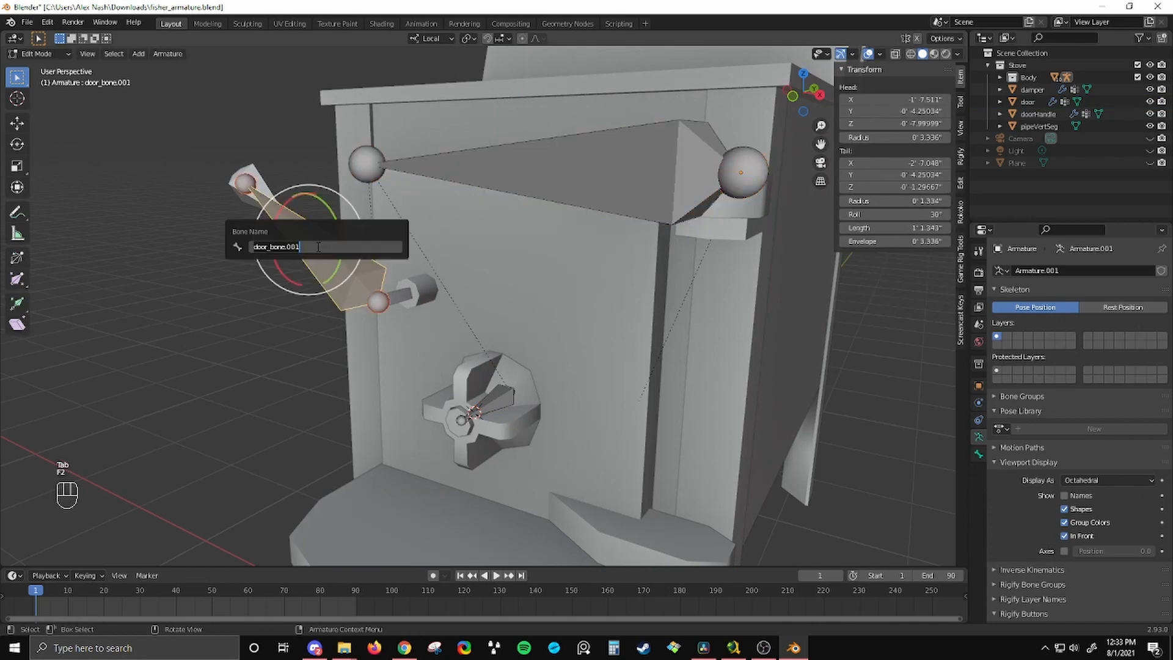
text(door_handle)
key(Return)
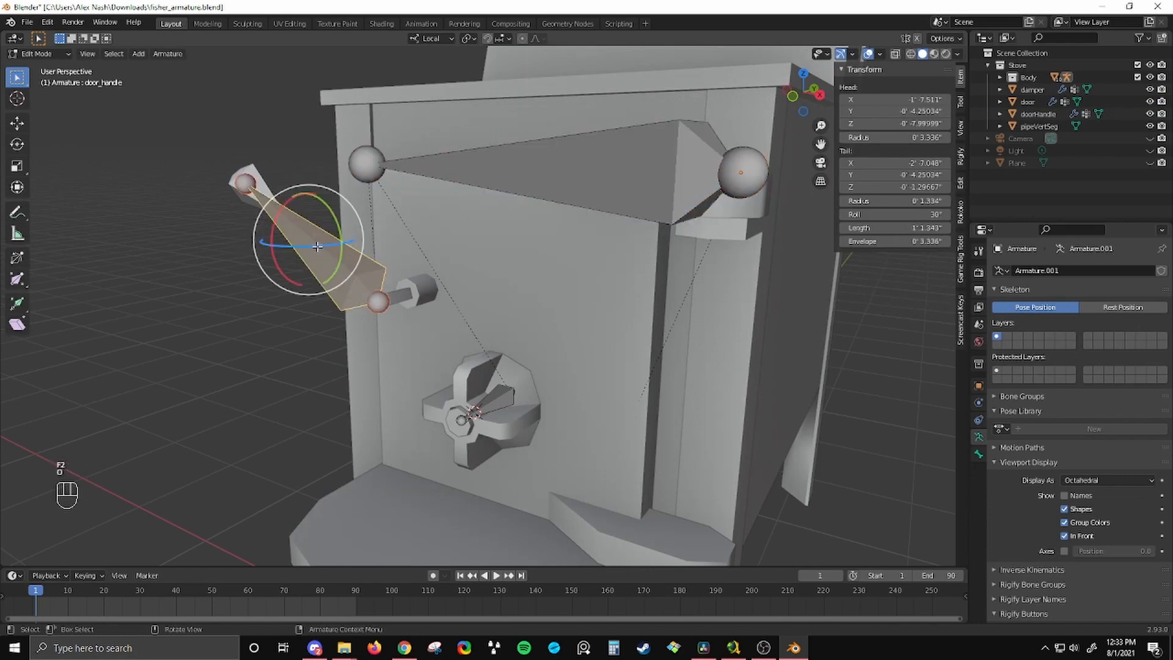
key(F2)
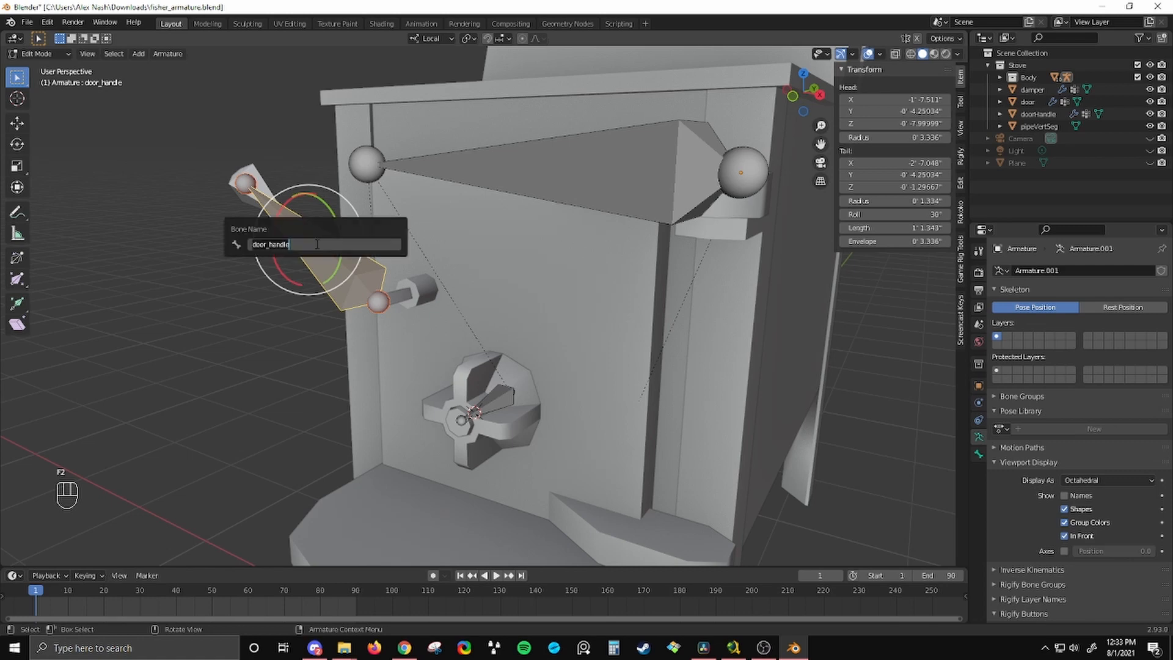
text(handle_bone)
key(Return)
- Rename the damper's bone to damper_bone
click(498, 398)
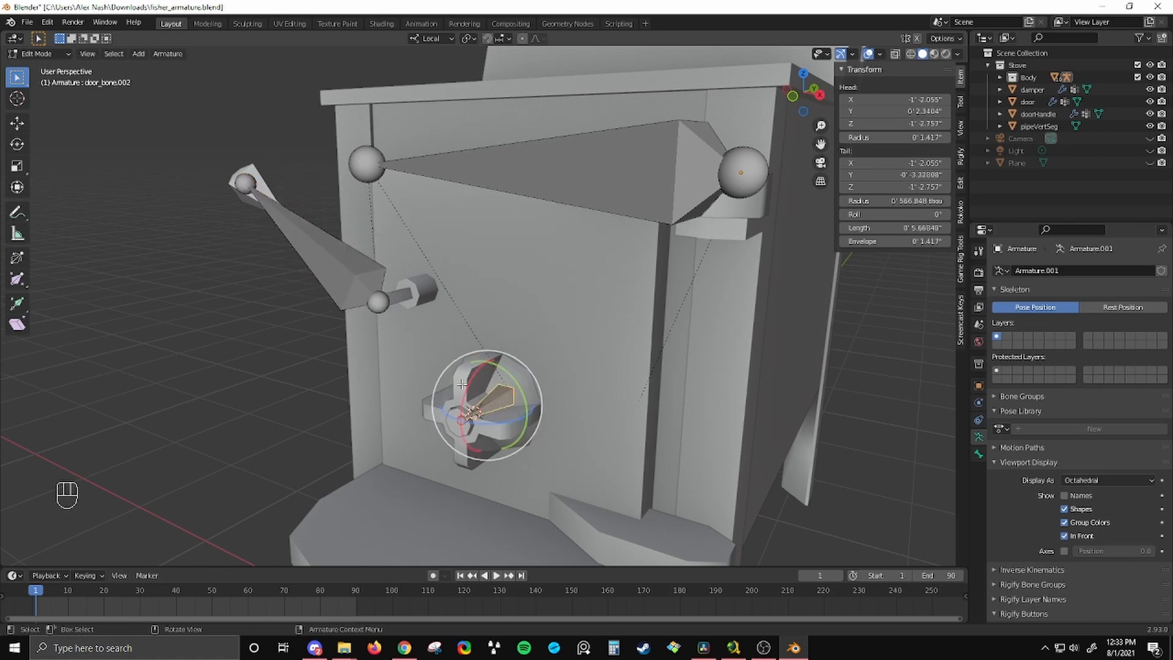
key(F2)
text(damper_bone)
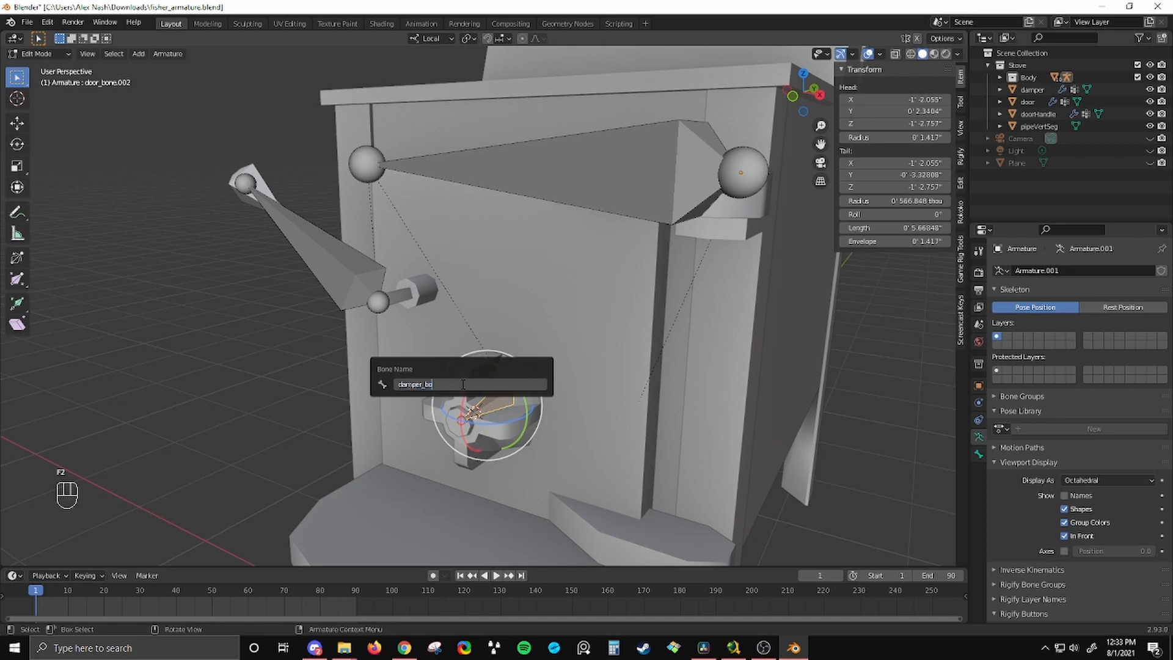
key(Return)
- Check the door bone's name, return to Object Mode and review the door mesh's vertex group names
click(621, 155)
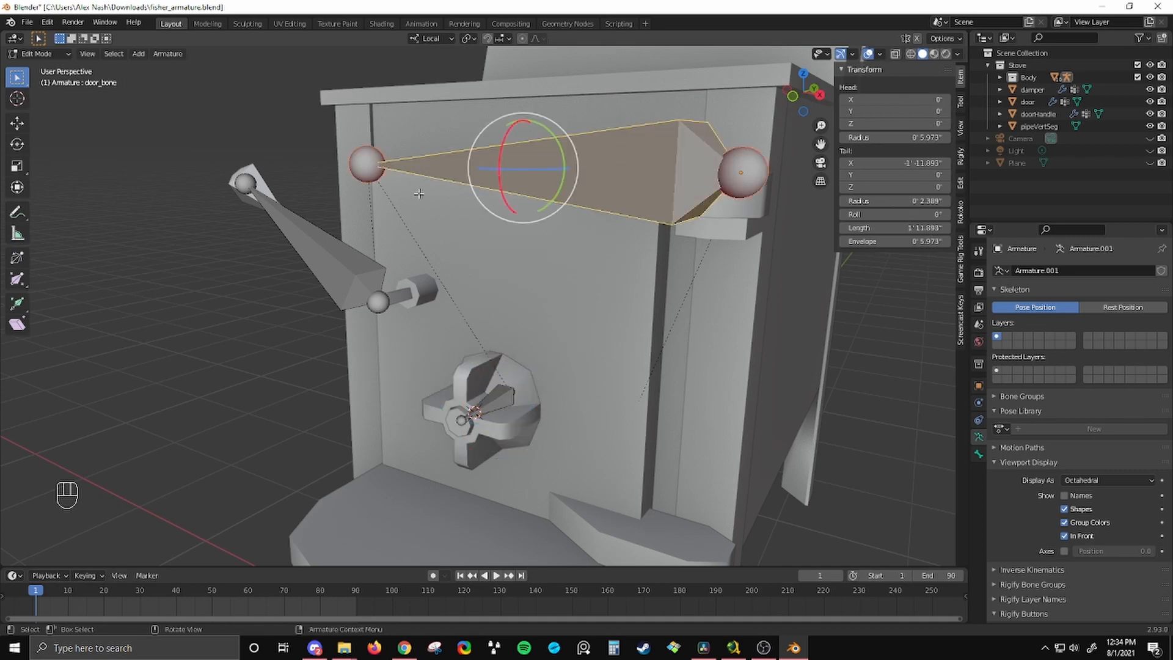
shift+middle_drag(446, 262, 471, 282)
key(Tab)
click(608, 290)
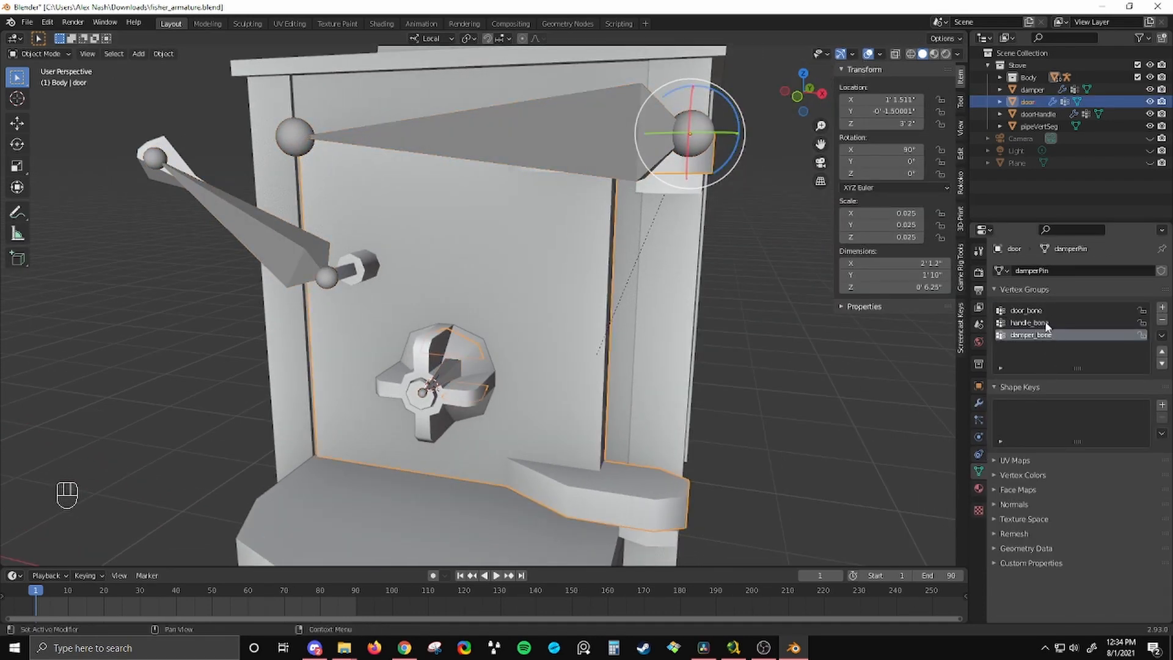
mouse_move(460, 124)
middle_down()
mouse_move(470, 129)
mouse_move(460, 124)
middle_up()
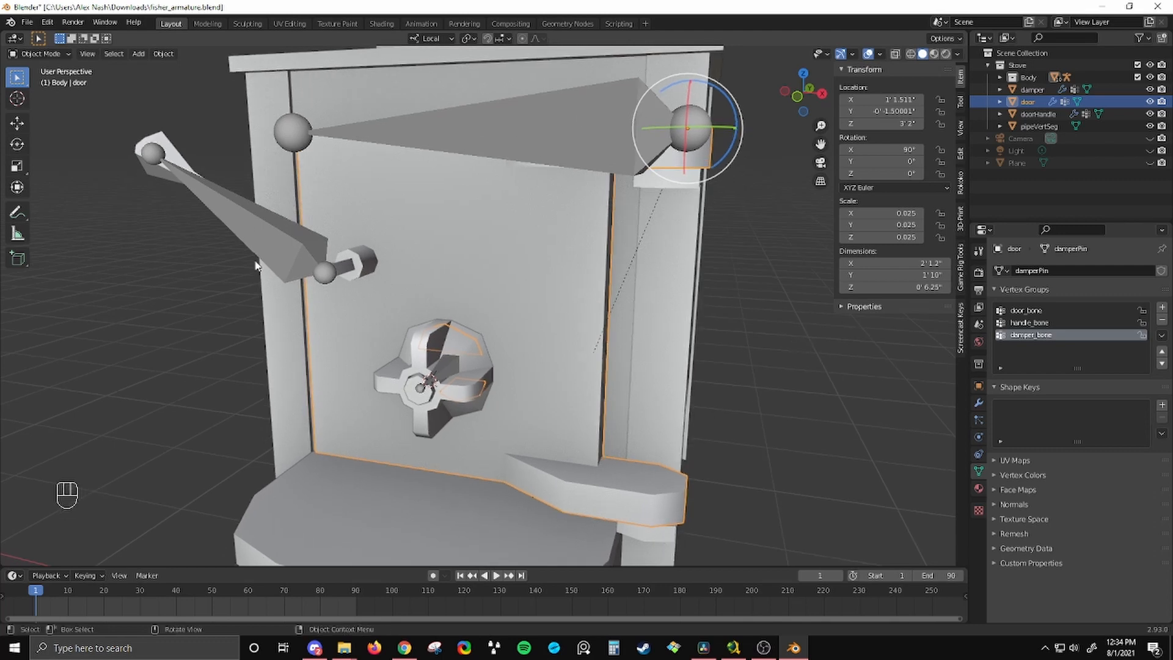
shift+middle_drag(438, 385, 445, 373)
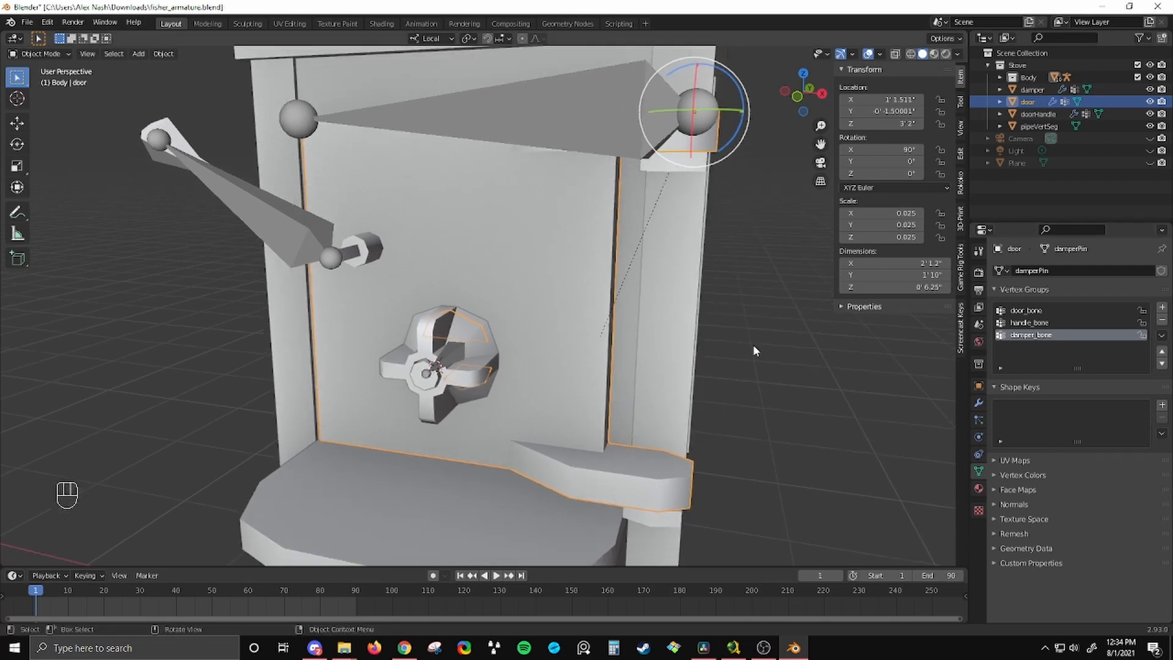
click(780, 344)
click(555, 116)
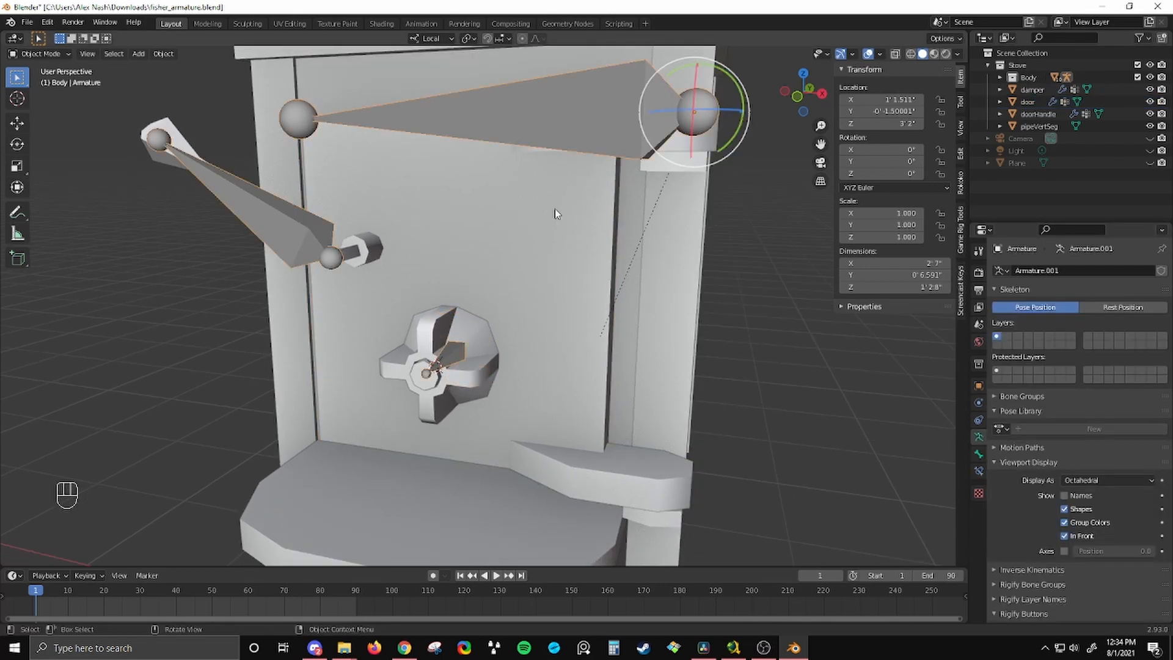
- In Edit Mode, assign all the door mesh's vertices to the door_bone vertex group with weight 1.000, then return to Object Mode
click(554, 229)
key(Tab)
middle_drag(649, 266, 618, 260)
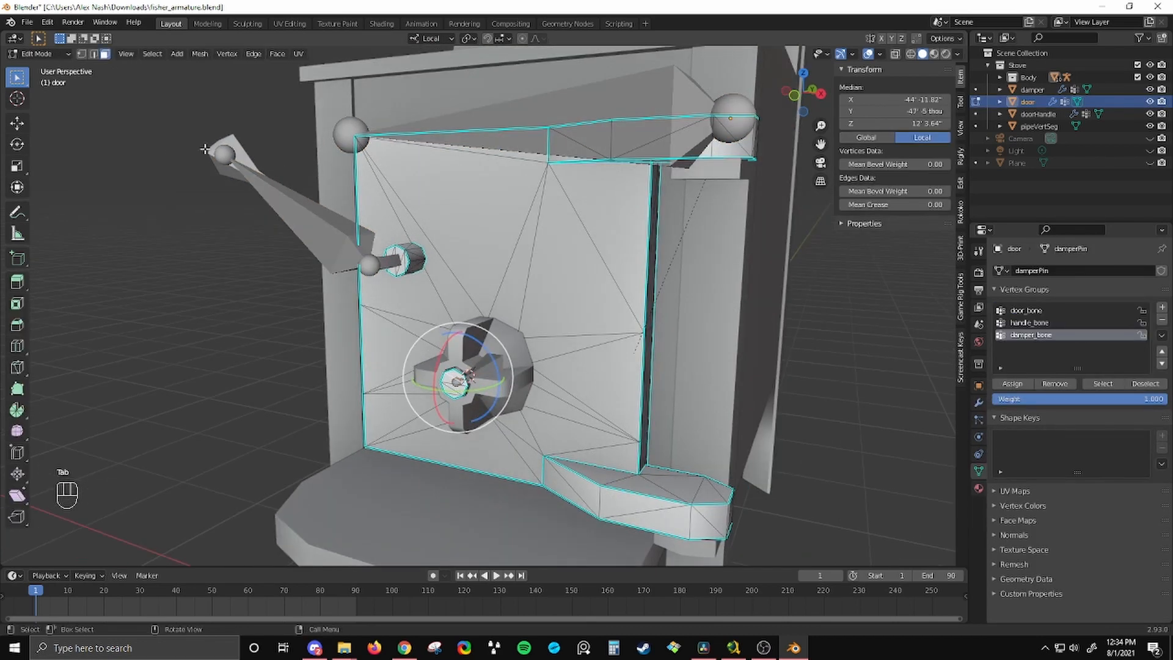
key(a)
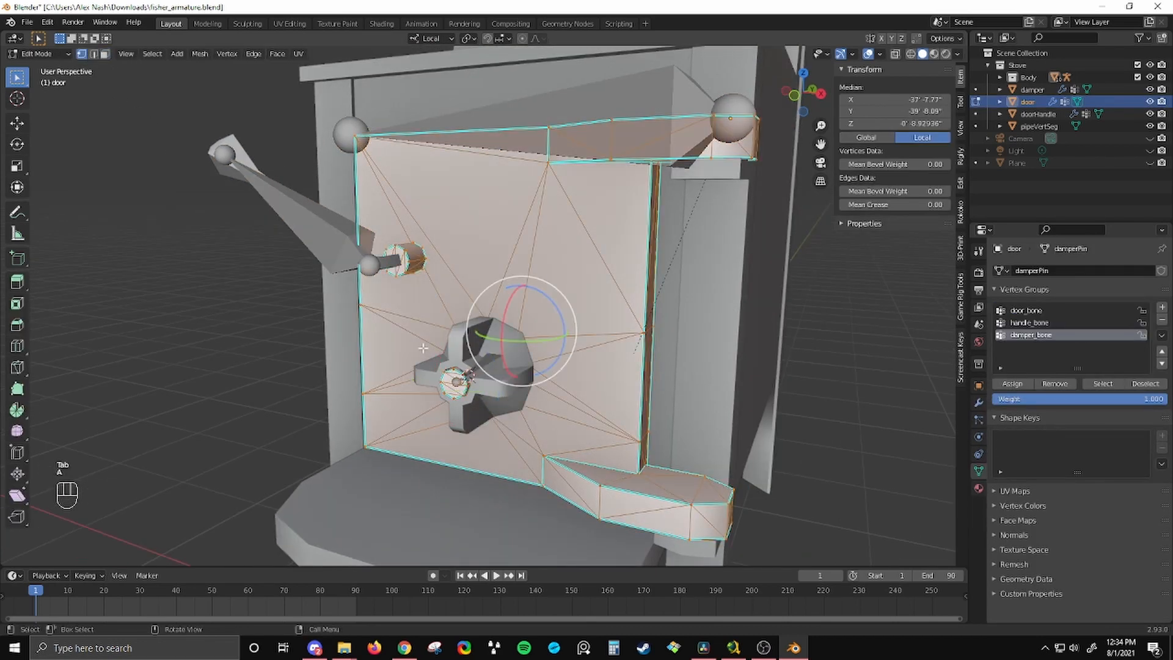
click(1026, 312)
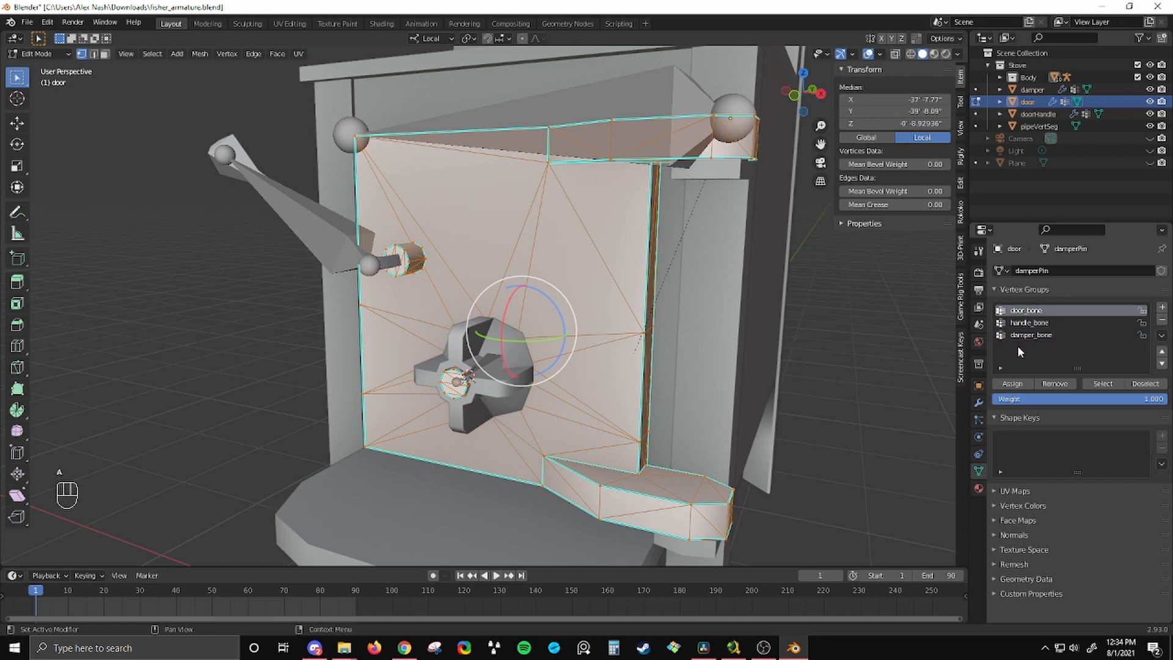
click(1013, 384)
key(alt+a)
key(Tab)
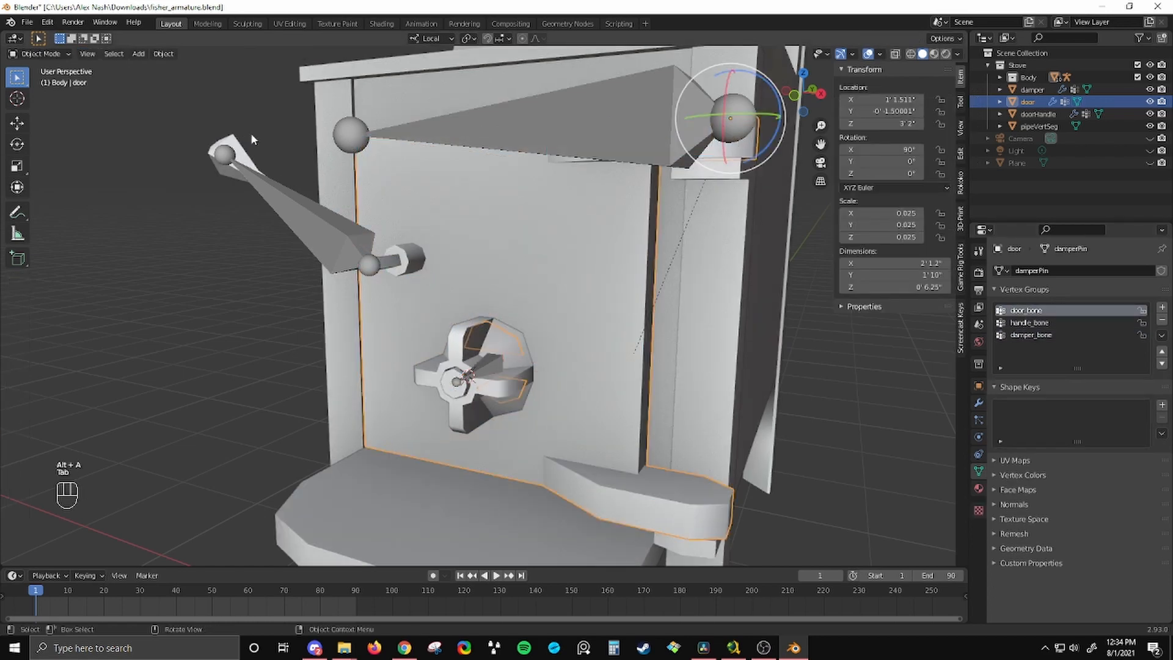
- Assign all the door handle mesh's vertices to its handle_bone vertex group in Edit Mode, then return to Object Mode
click(245, 135)
key(Tab)
key(a)
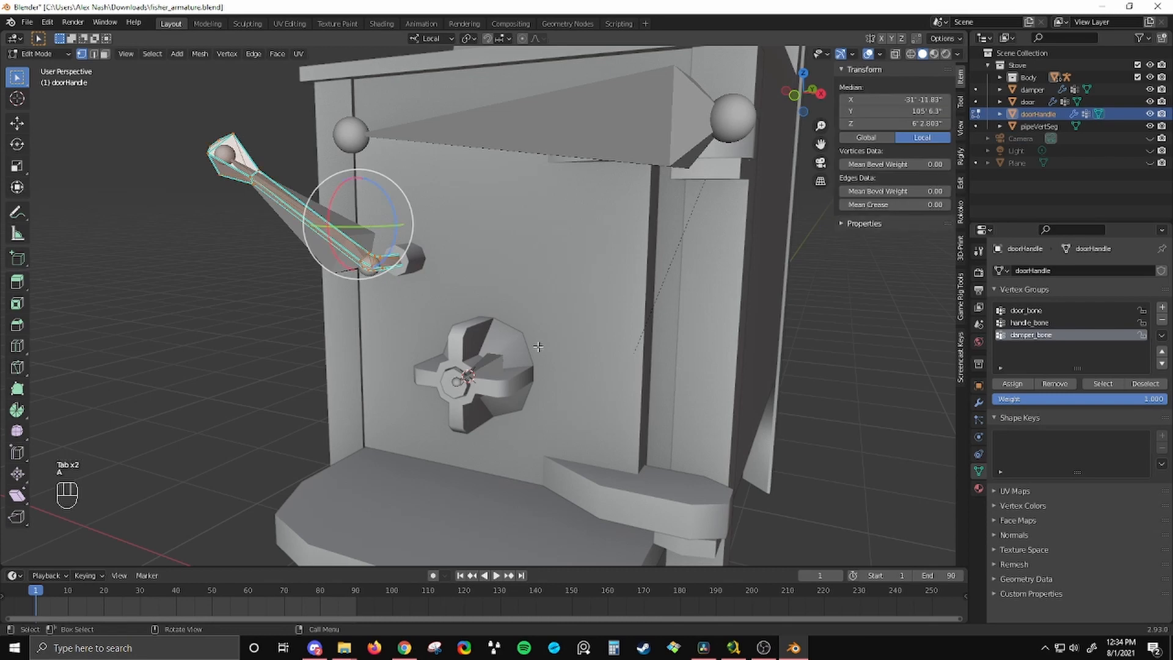
click(1030, 323)
click(1012, 383)
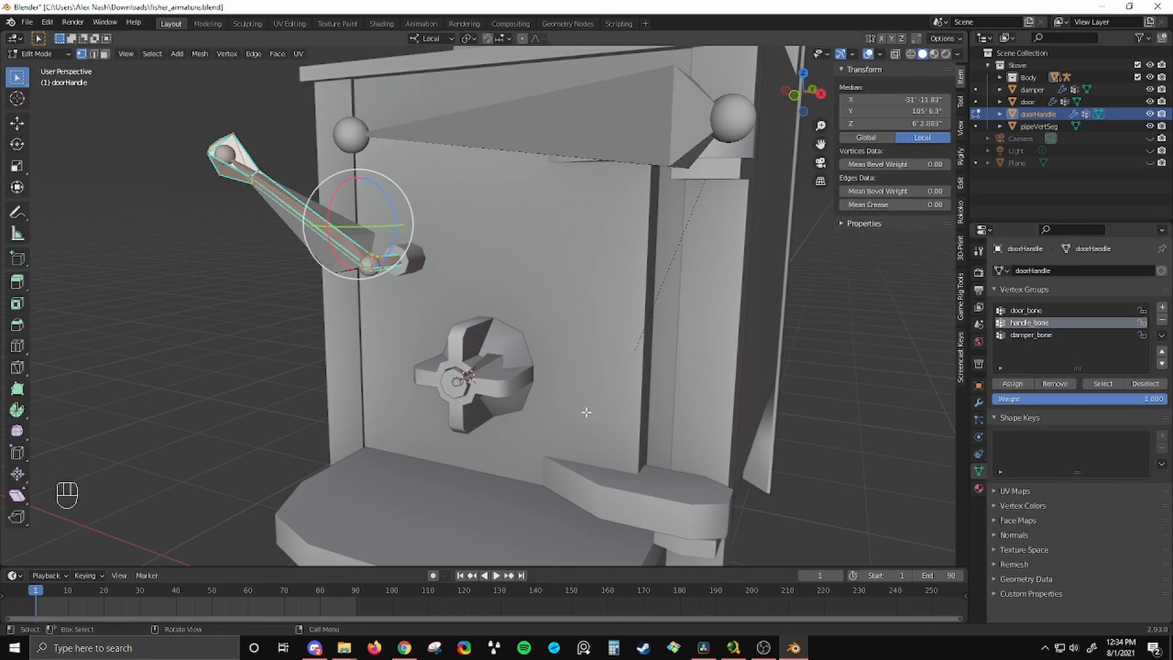
key(alt+a)
key(Tab)
- Assign all the damper mesh's vertices to its damper_bone vertex group in Edit Mode, then return to Object Mode
click(516, 347)
key(Tab)
key(a)
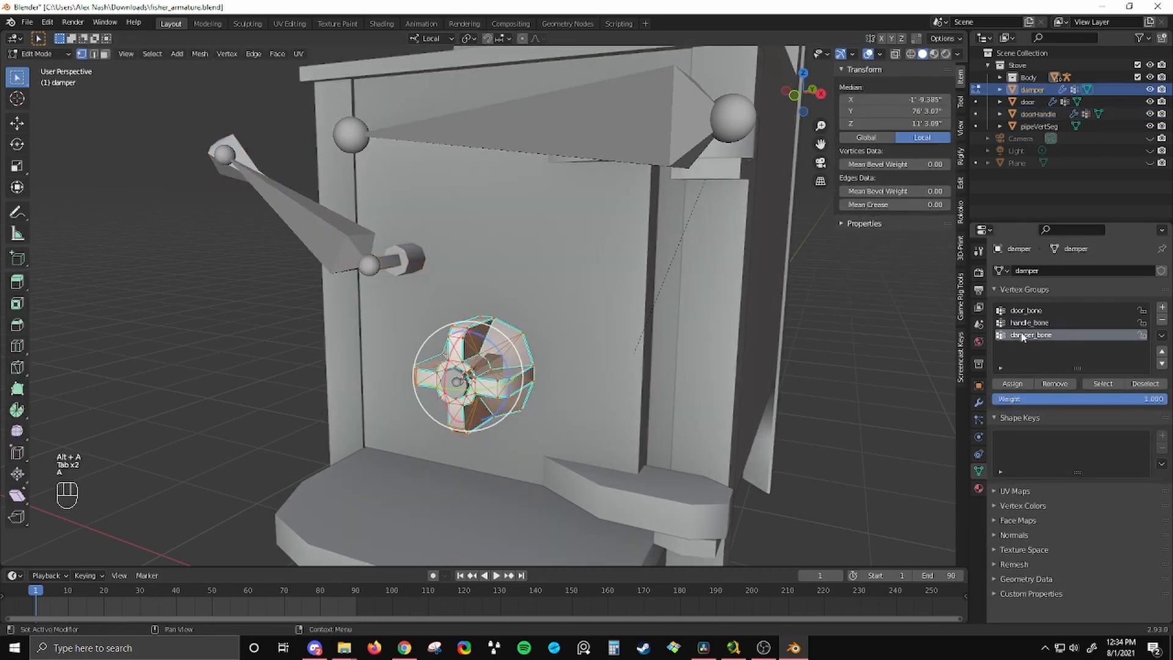
click(1012, 384)
key(alt+a)
key(Tab)
- Put the armature in Pose Mode and test-rotate the door bone, cancelling the rotation
scroll(586, 374, down, 3)
click(574, 191)
key(ctrl+Tab)
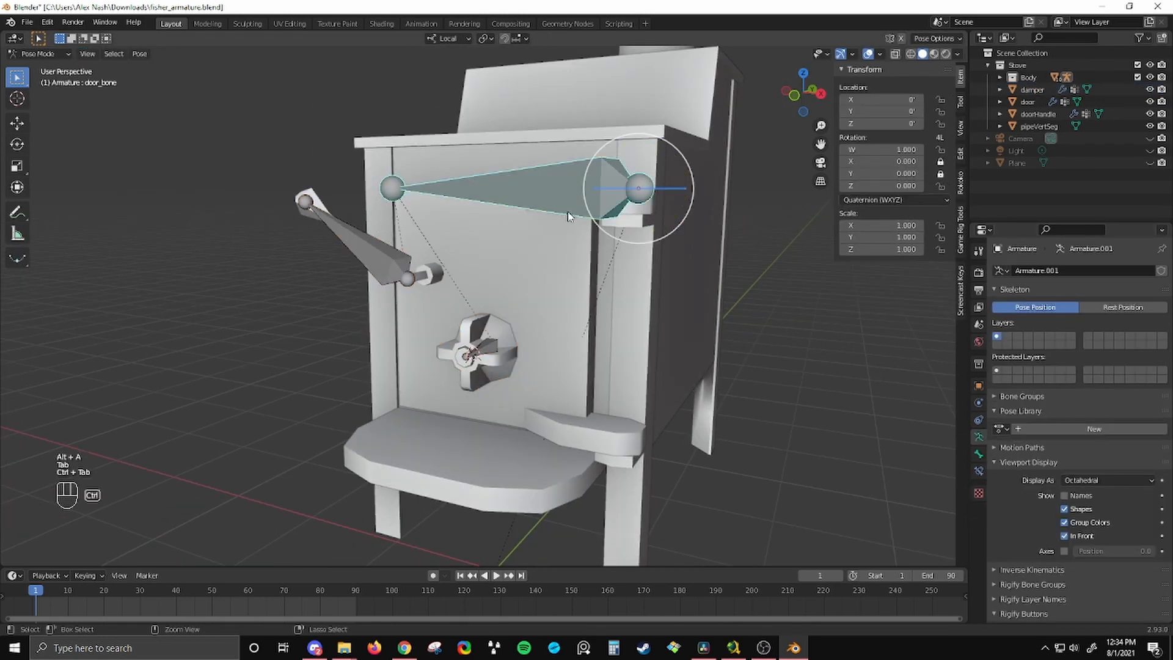
middle_drag(574, 191, 589, 260)
key(r)
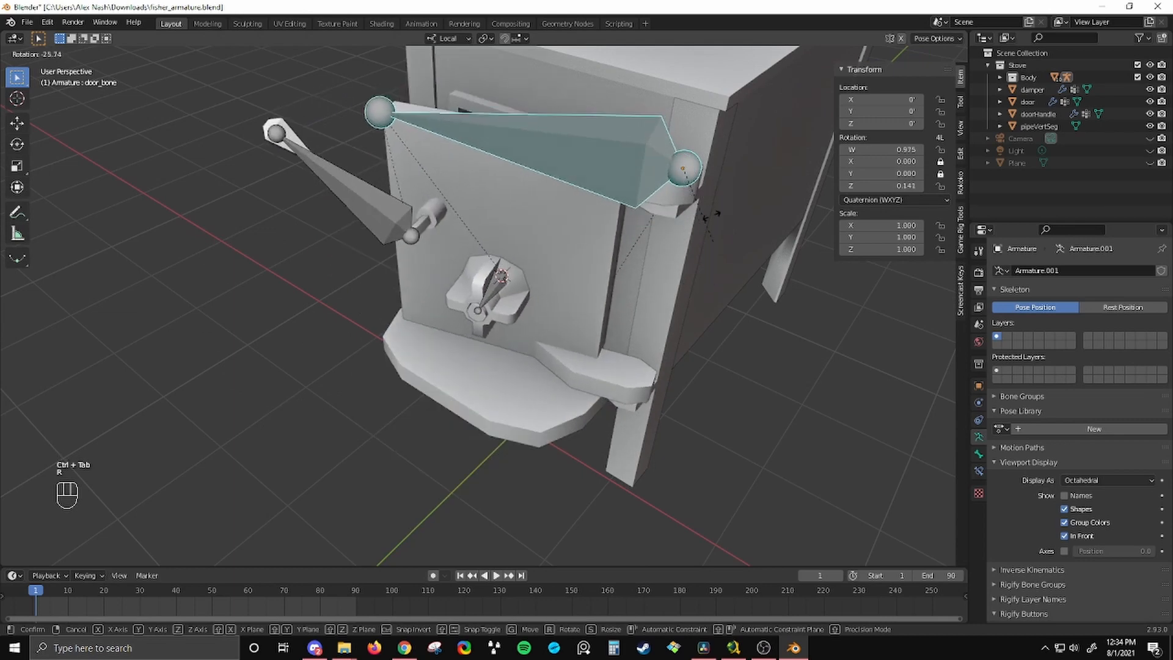
right_click(465, 285)
- Test-rotate the handle bone and the damper bone in turn, cancelling each rotation
click(409, 164)
middle_drag(422, 174, 467, 130)
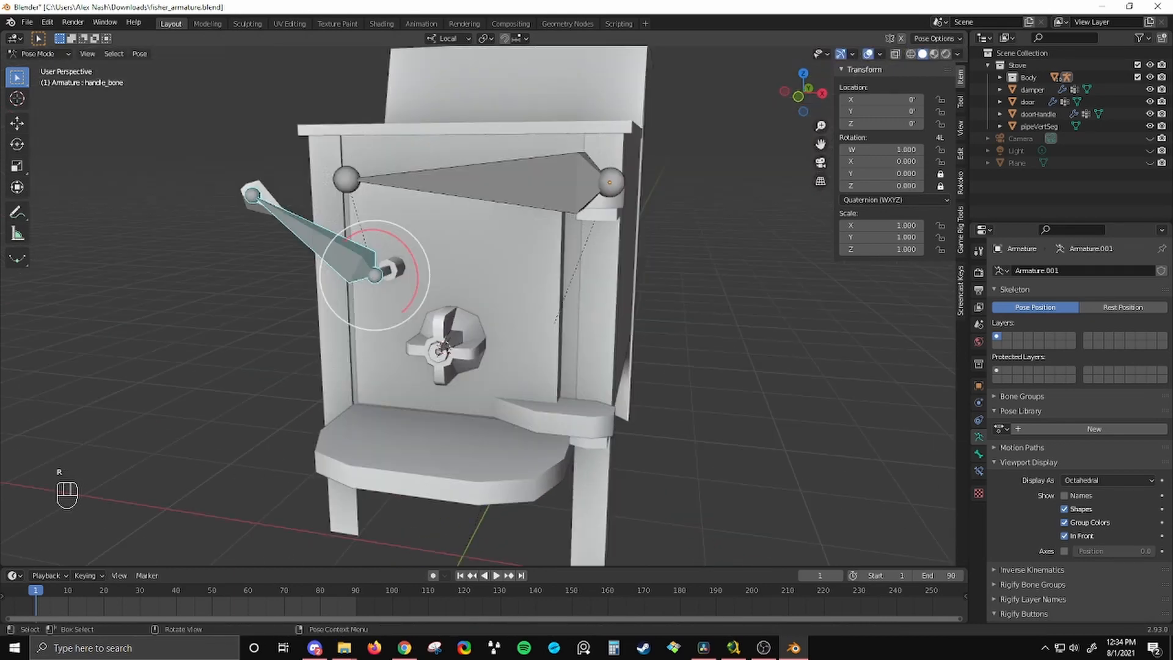
key(r)
right_click(499, 306)
click(455, 341)
key(r)
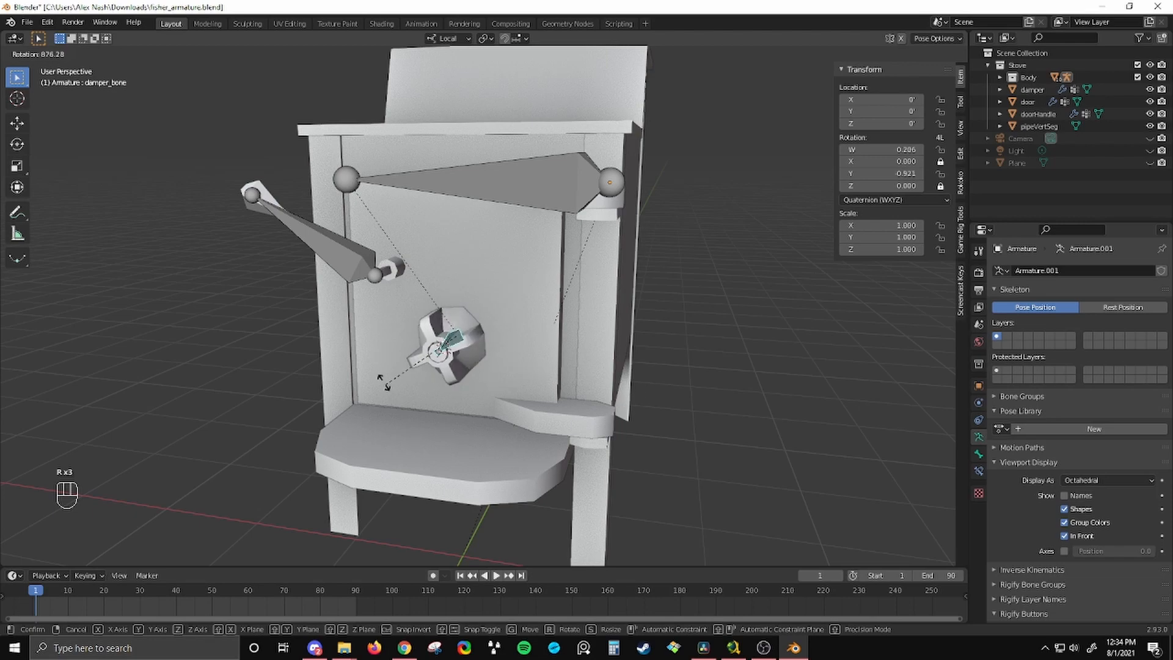
right_click(666, 319)
mouse_move(666, 319)
middle_down()
mouse_move(513, 320)
mouse_move(665, 344)
mouse_move(647, 331)
mouse_move(668, 306)
middle_up()
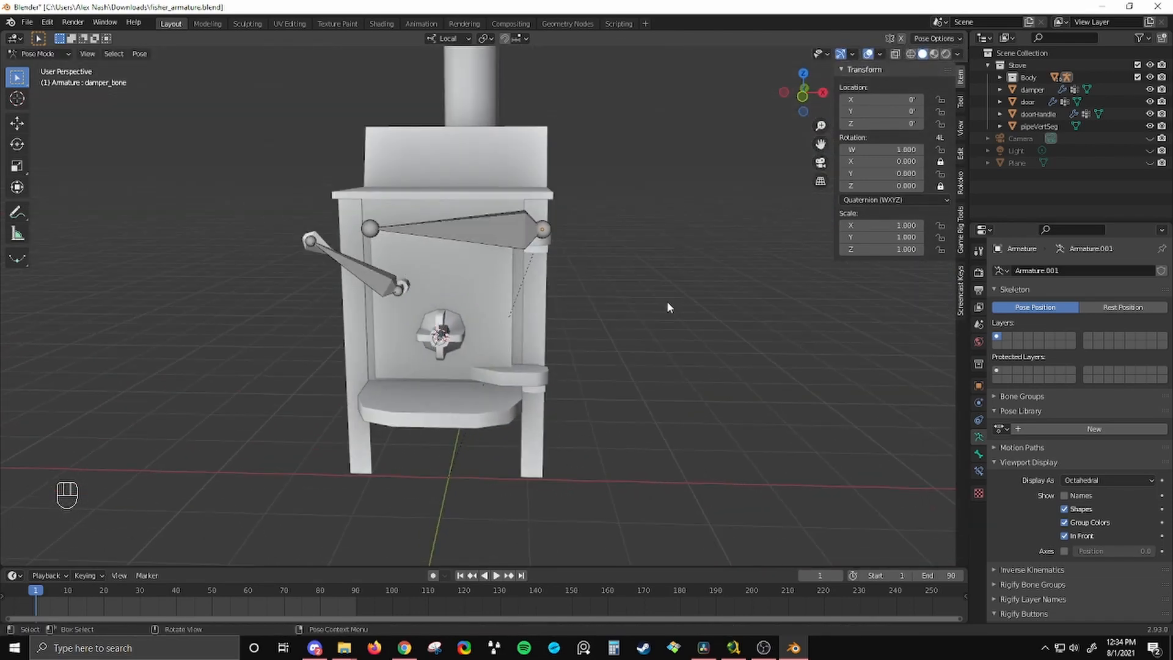